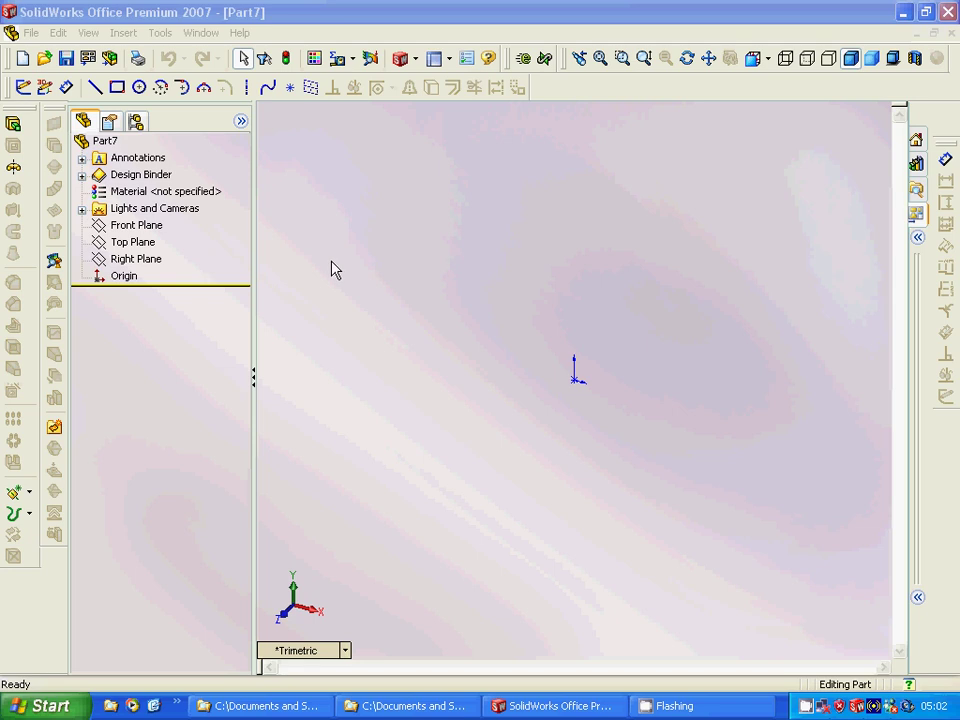
left_click(141, 174)
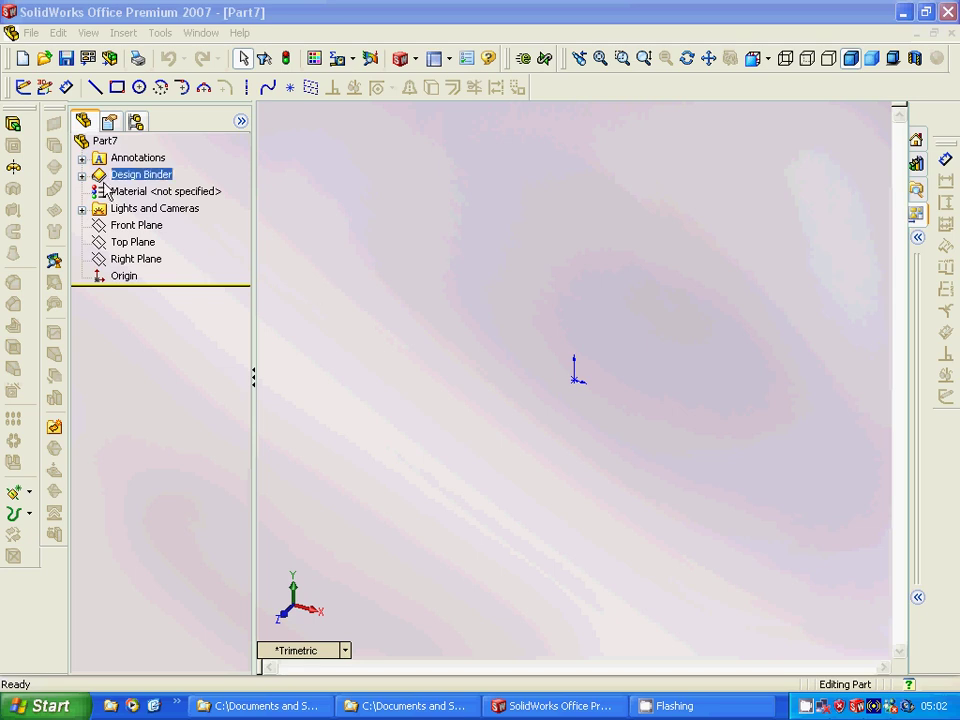
left_click(30, 34)
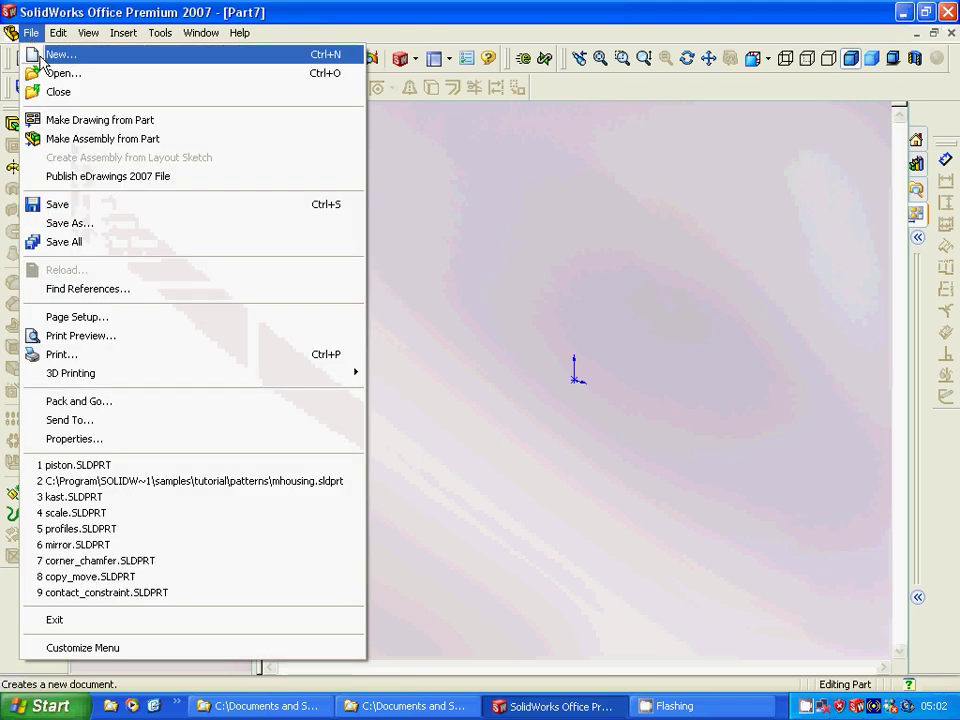
left_click(325, 145)
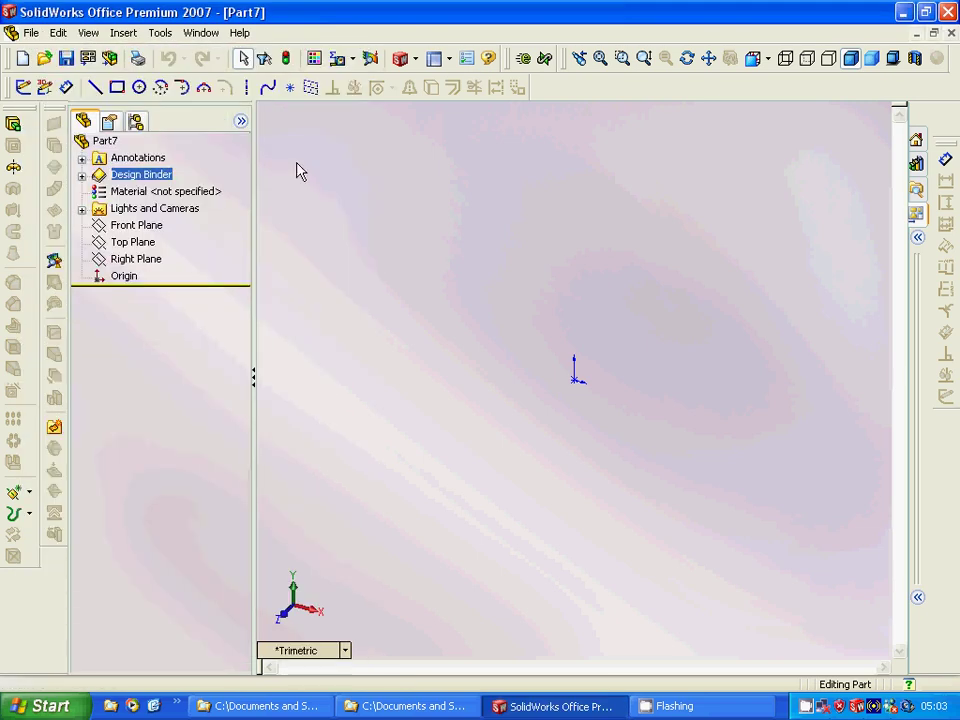
Sketch a rectangle about 30 mm wide and 82 mm high on the Front Plane, extending down and right from the origin.
left_click(131, 228)
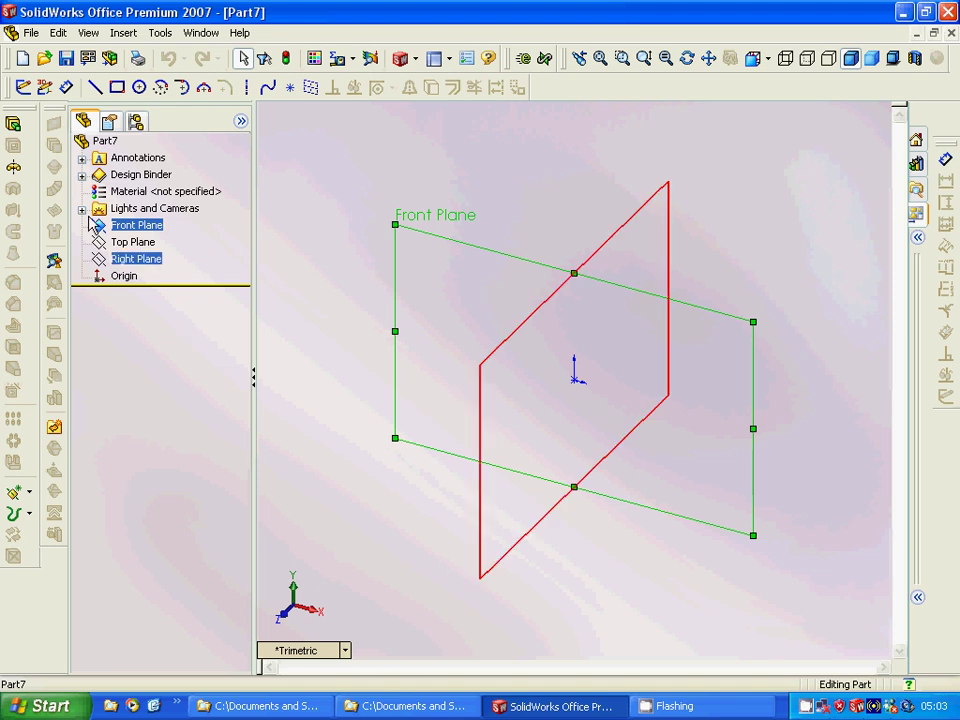
left_click(120, 88)
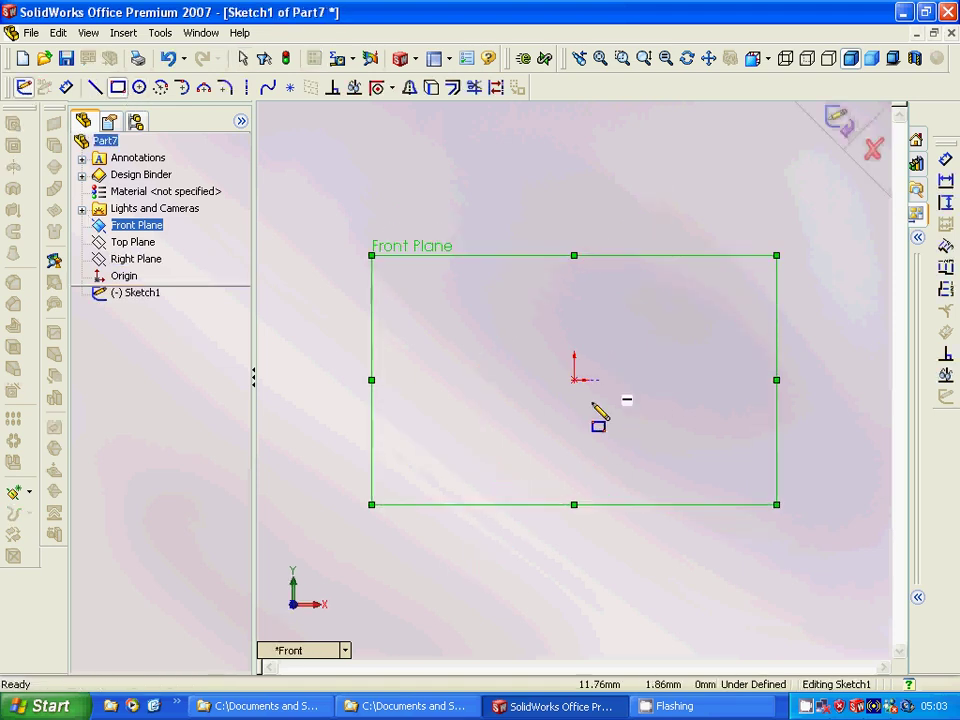
left_click(575, 381)
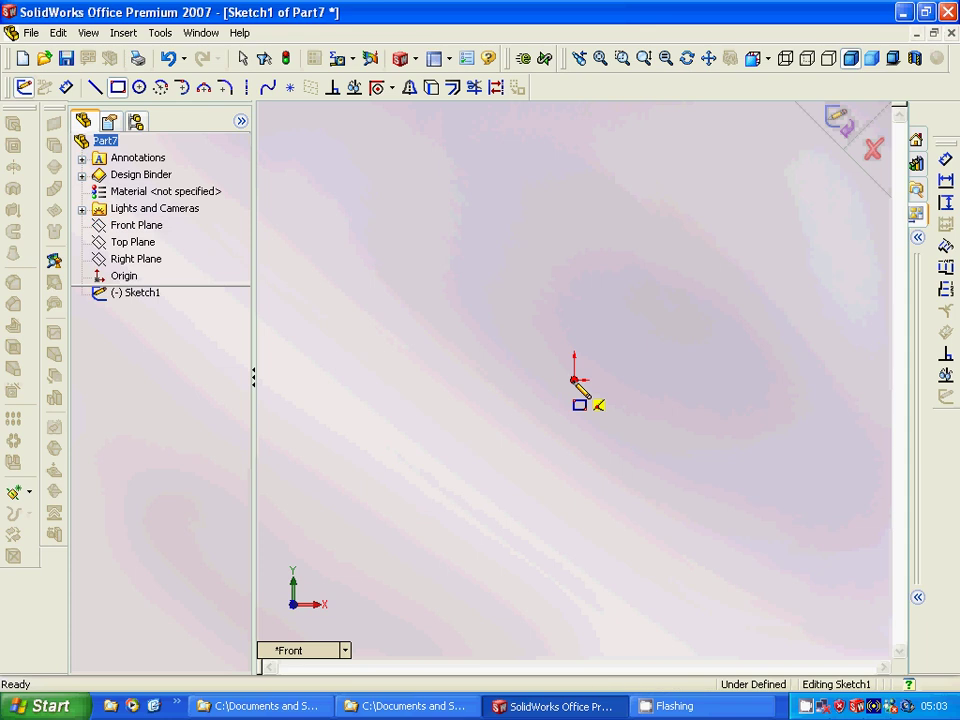
left_click(643, 567)
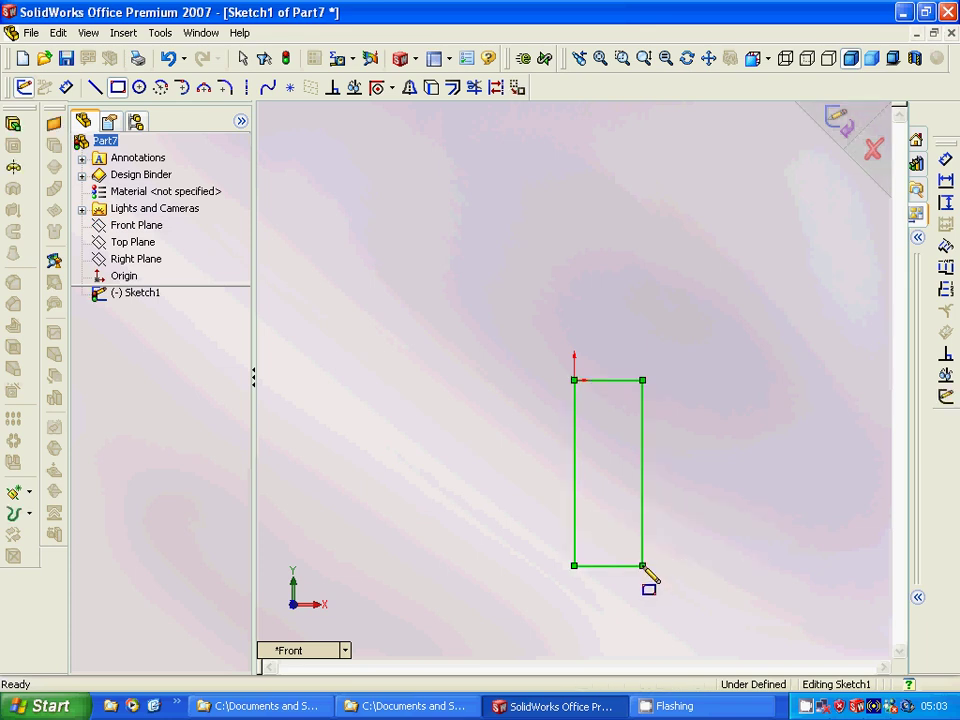
left_click(118, 89)
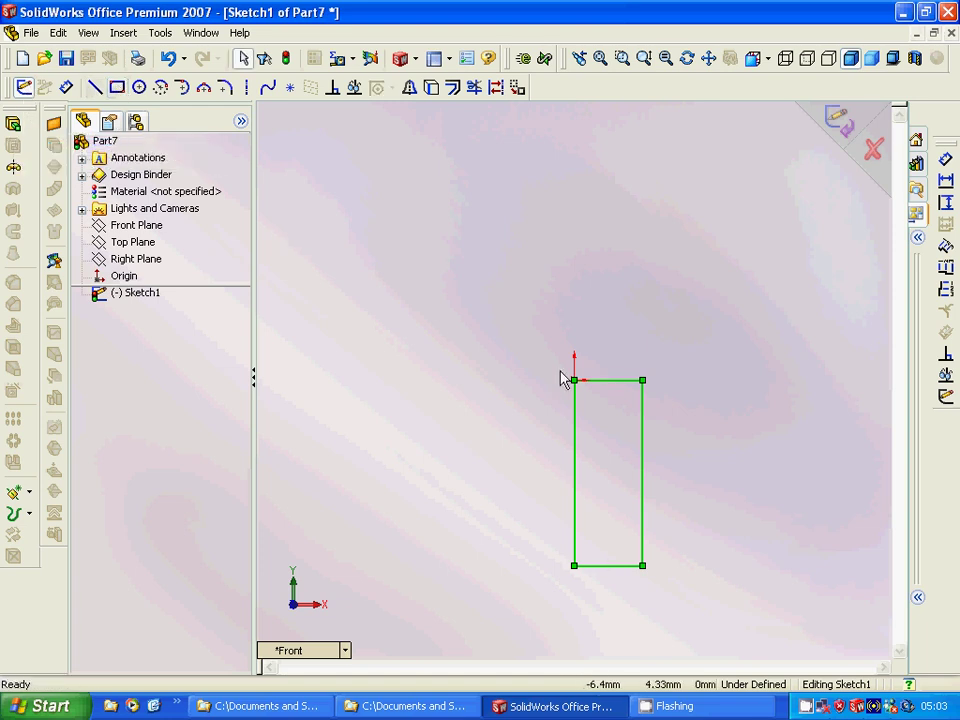
Dimension the rectangle's upper edge horizontally and set its width to 30 mm.
left_click(945, 181)
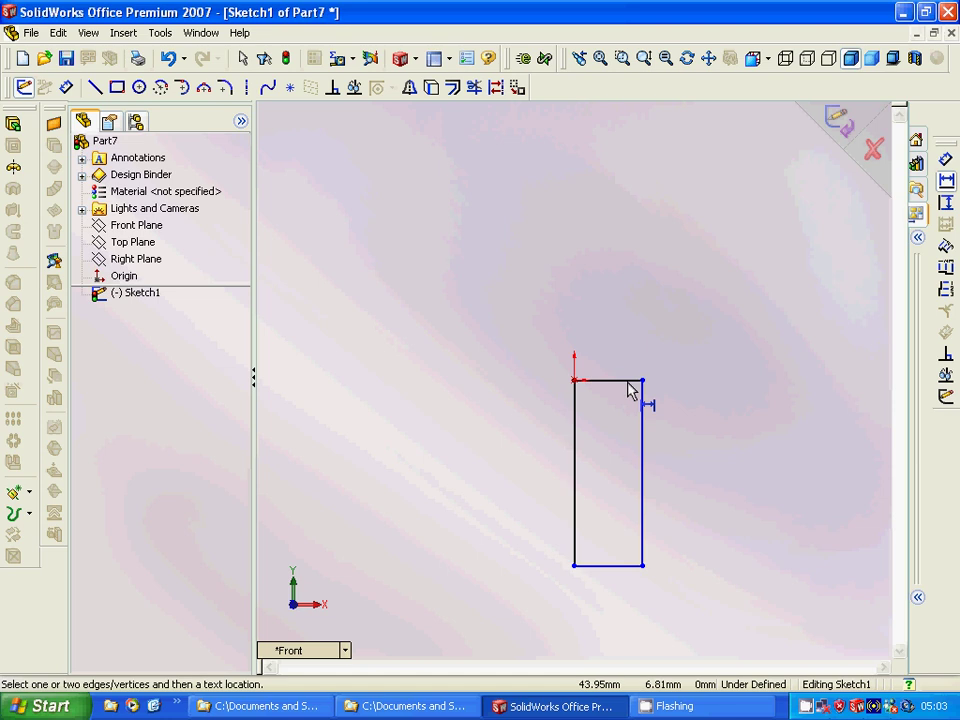
left_click(617, 368)
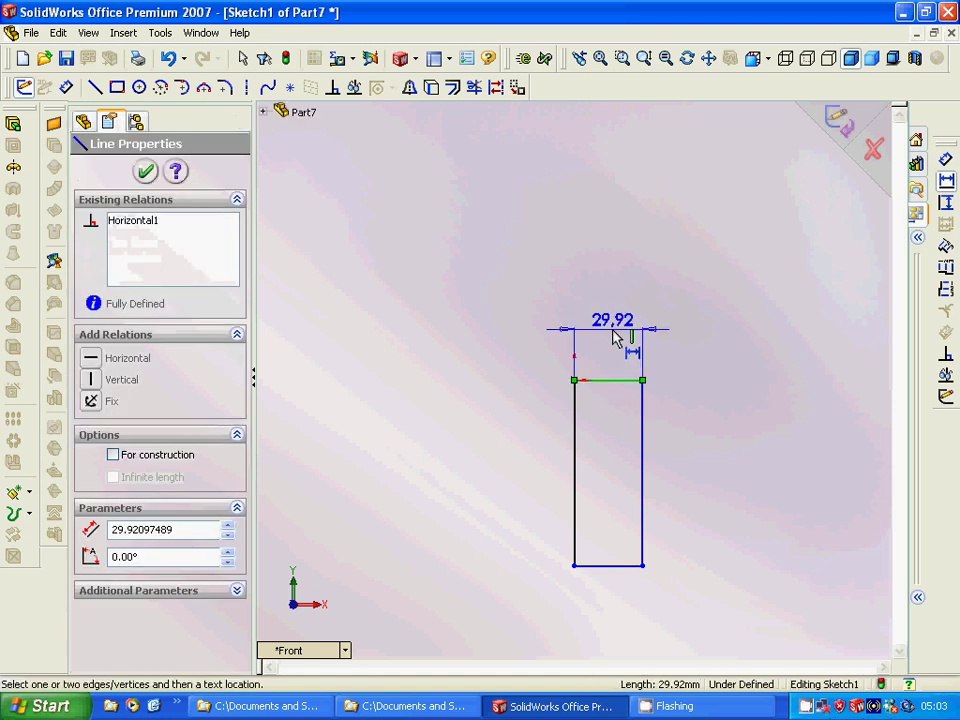
left_click(616, 336)
type("30")
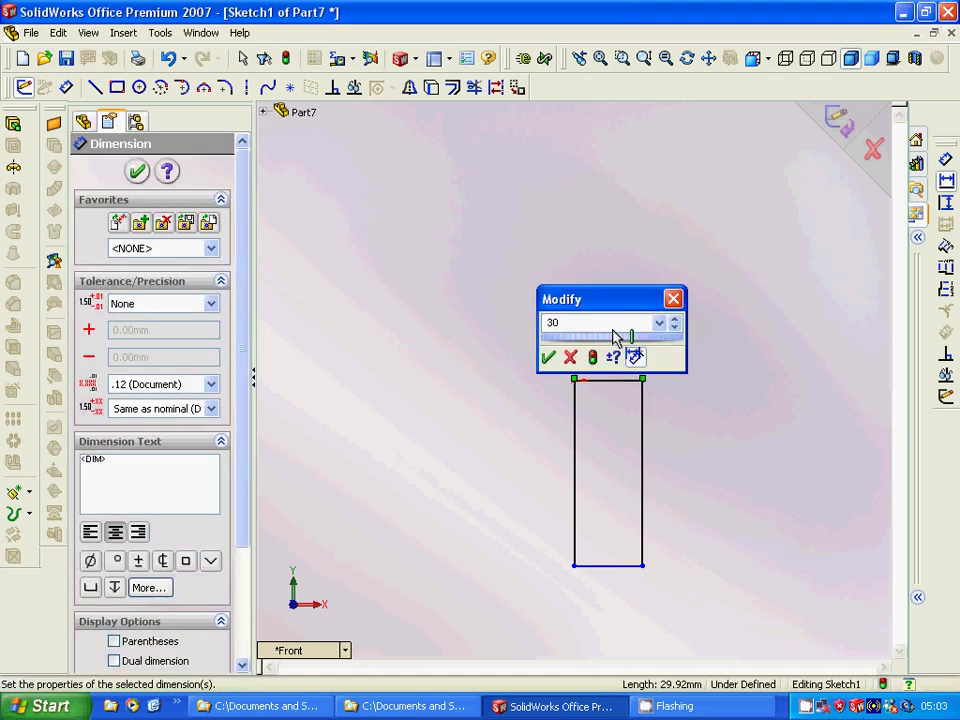
key("Return")
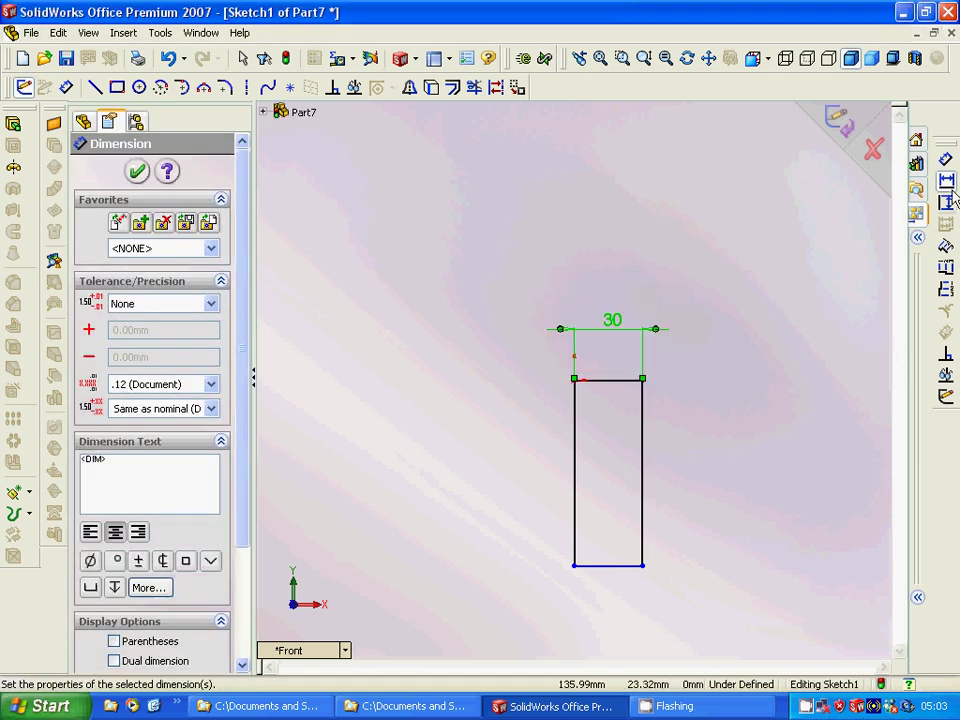
Dimension the rectangle's right edge vertically, set its height to 80 mm, and close the sketch.
left_click(945, 203)
left_click(642, 454)
left_click(695, 452)
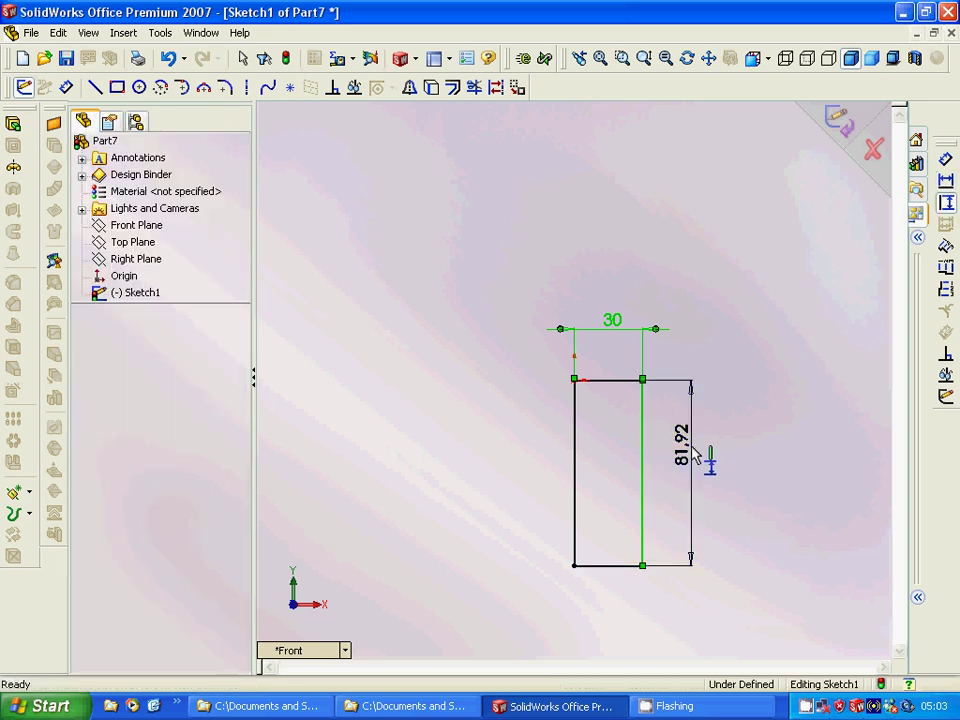
type("80")
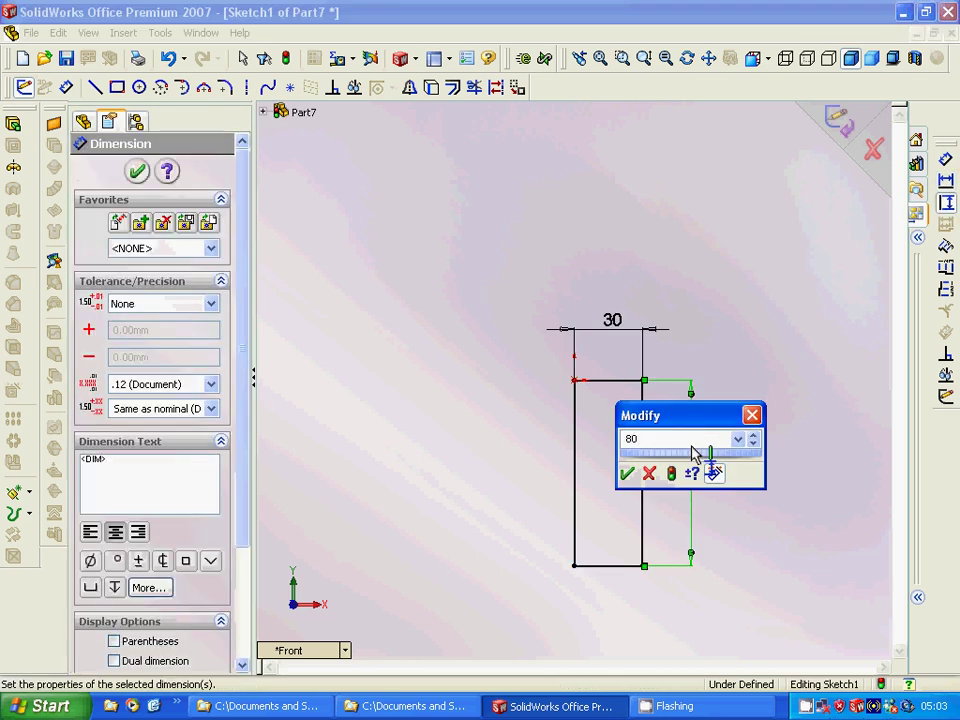
key("Return")
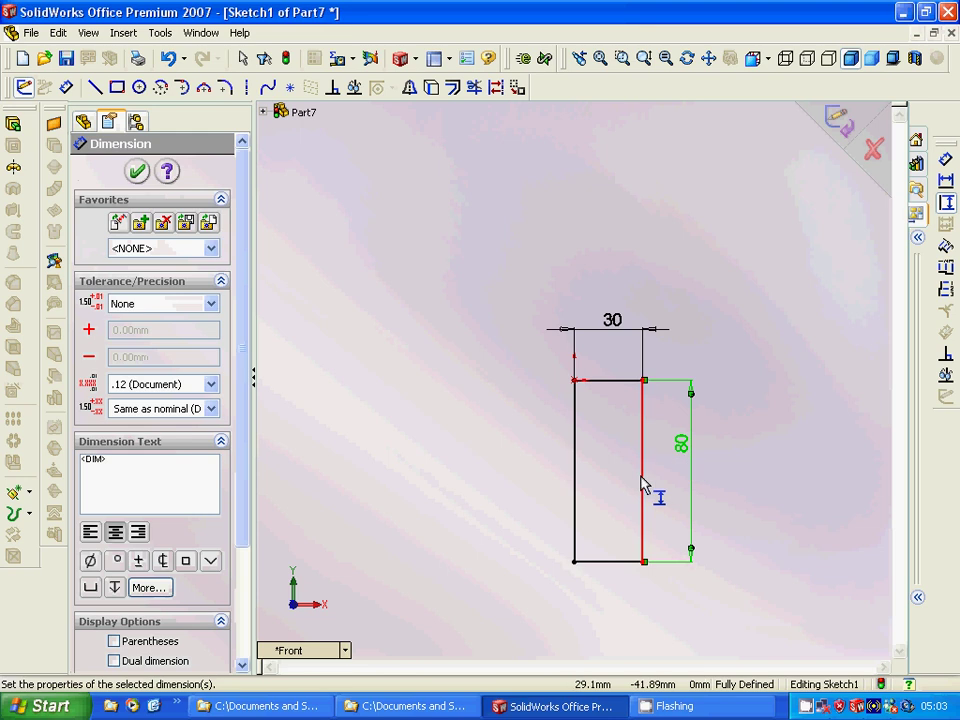
left_click(137, 171)
left_click(23, 88)
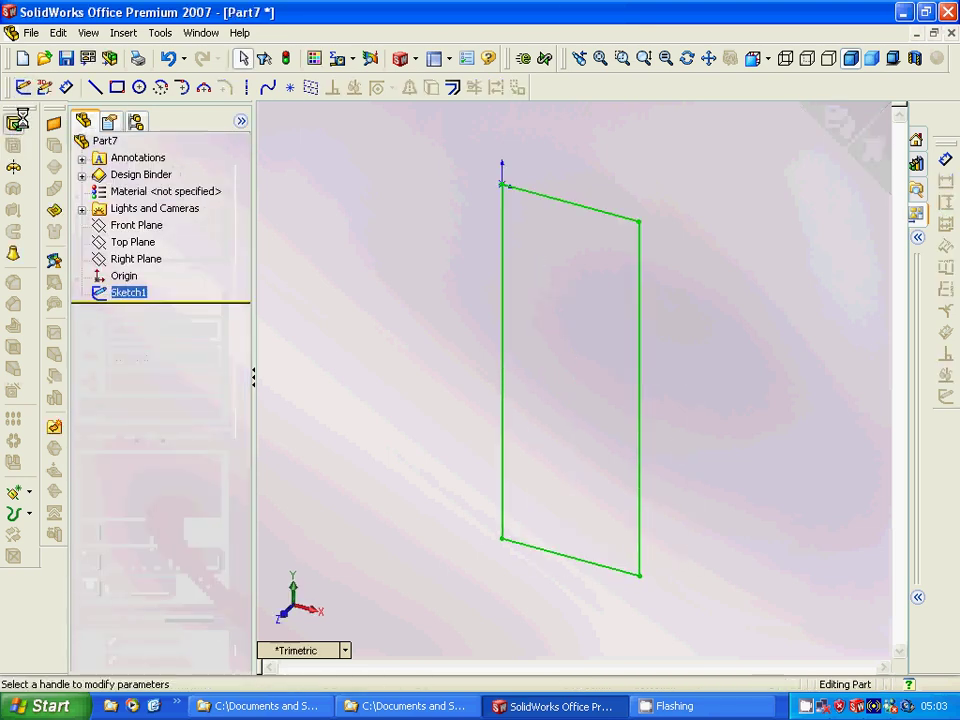
Revolve the rectangle 360 degrees in one direction about its vertical edge through the origin to form a solid cylinder.
left_click(15, 123)
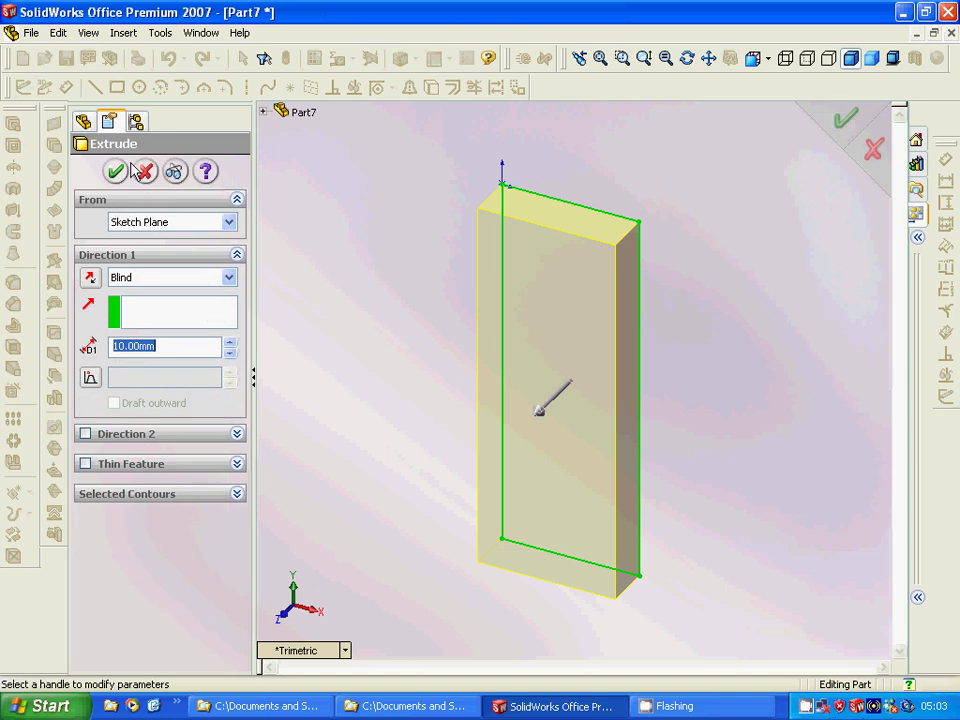
left_click(145, 171)
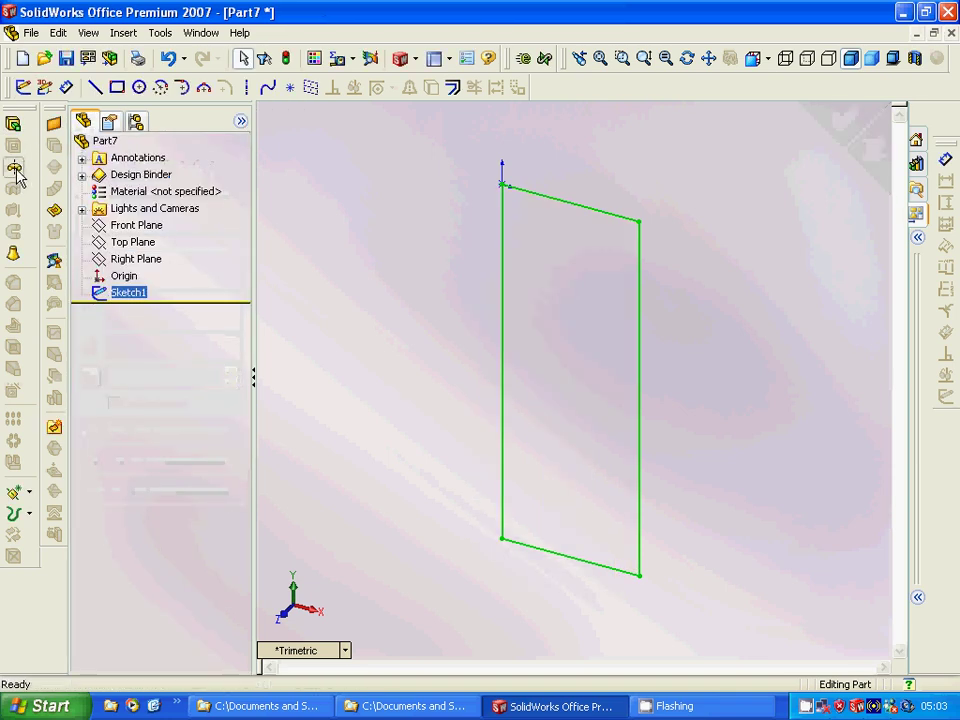
left_click(14, 168)
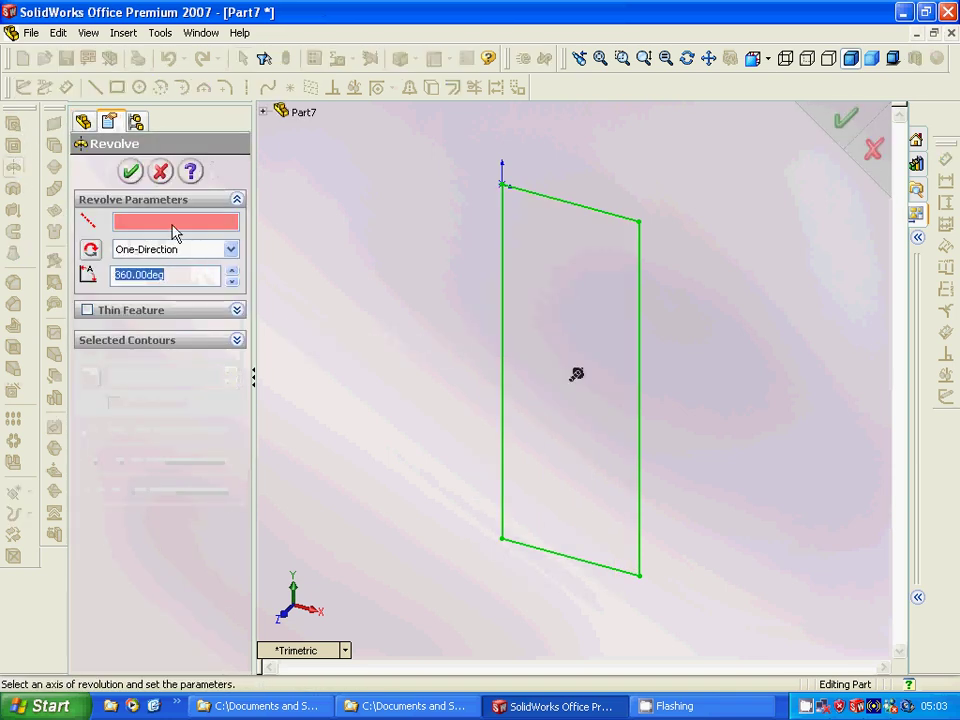
left_click(502, 290)
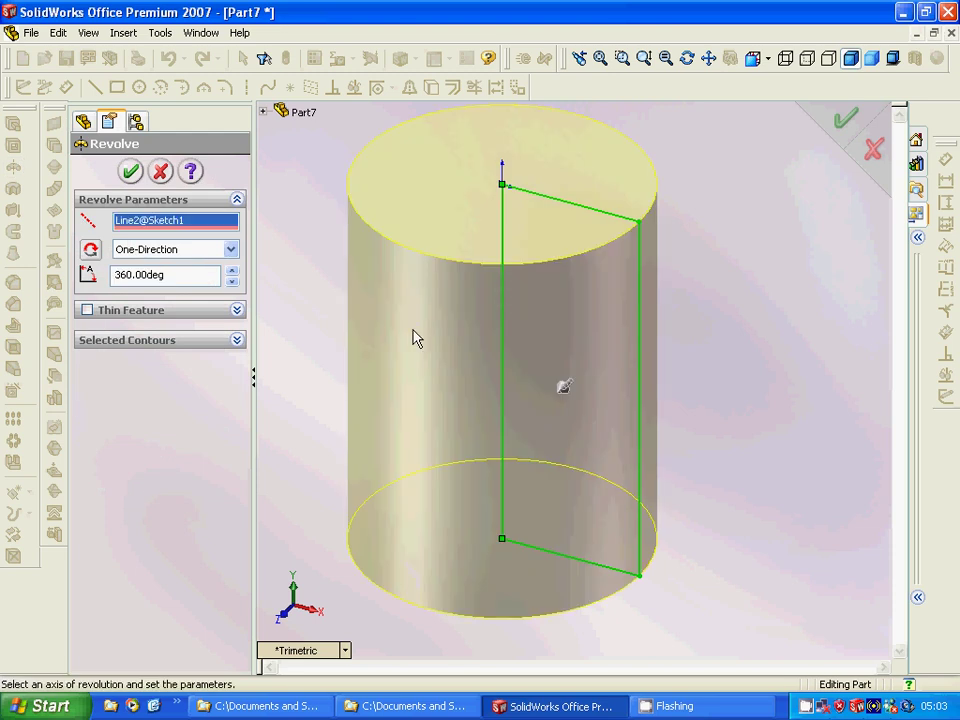
left_click(131, 171)
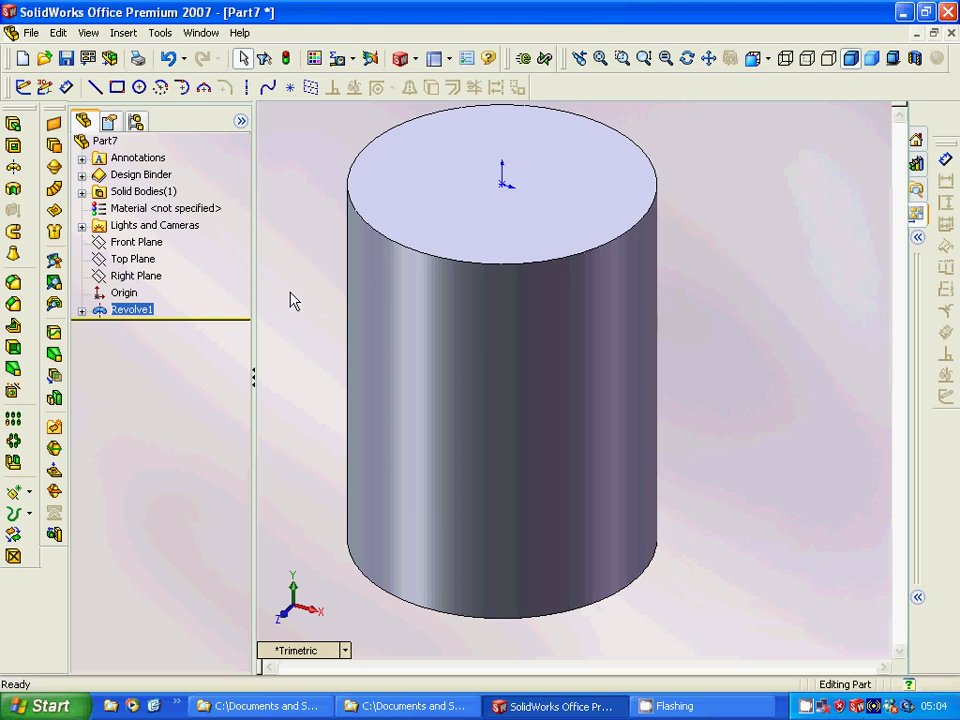
Start a sketch on the Front Plane and draw a 30 mm horizontal line from the origin to the cylinder's upper right corner.
left_click(137, 242)
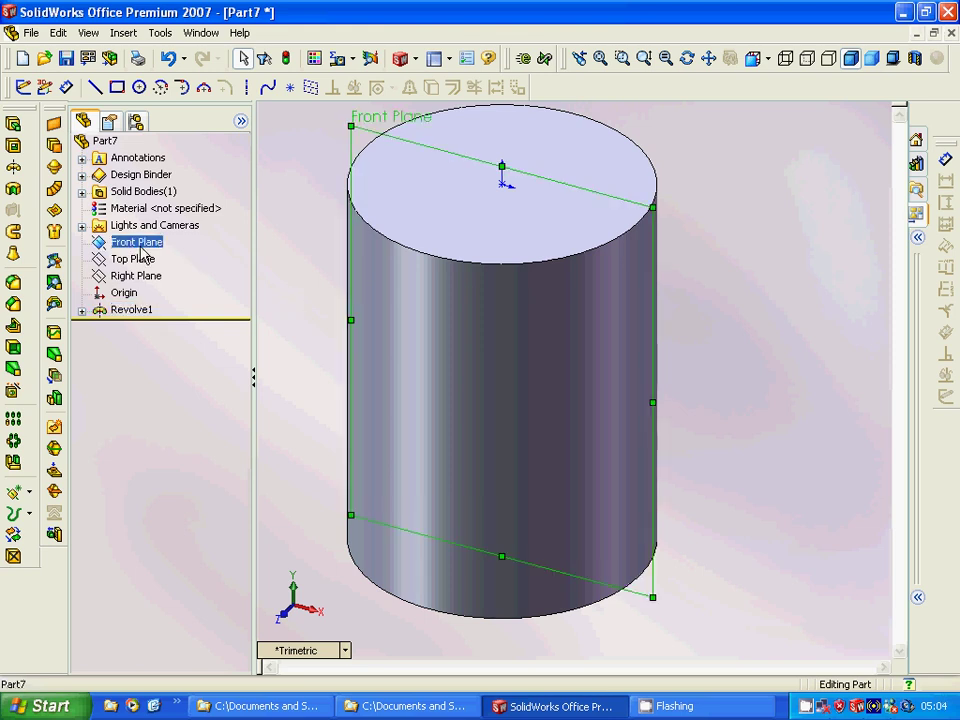
left_click(68, 160)
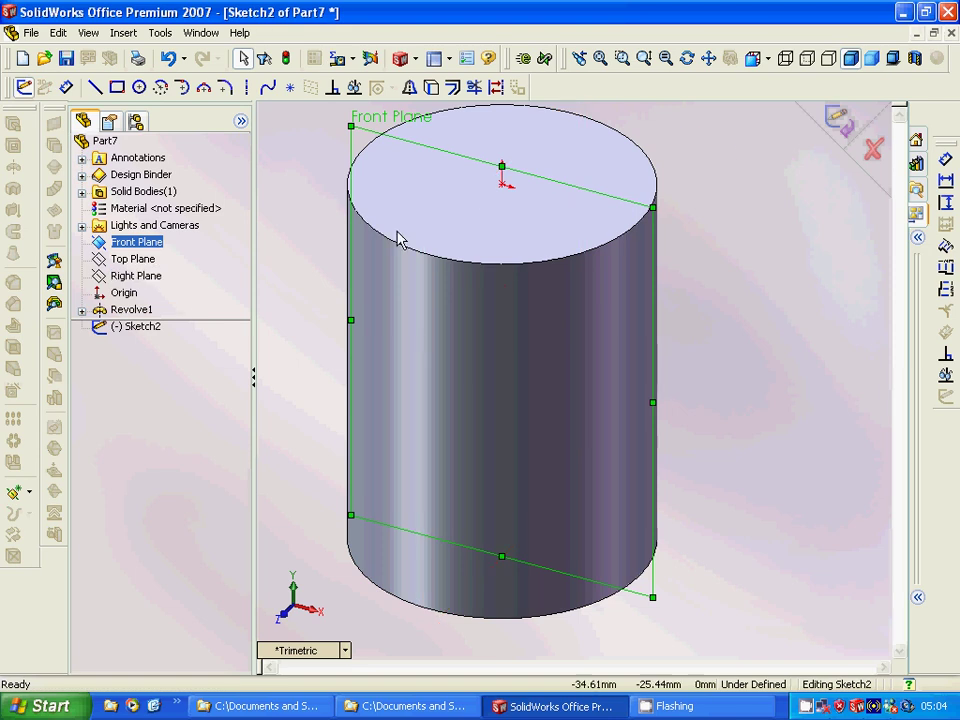
left_click(768, 60)
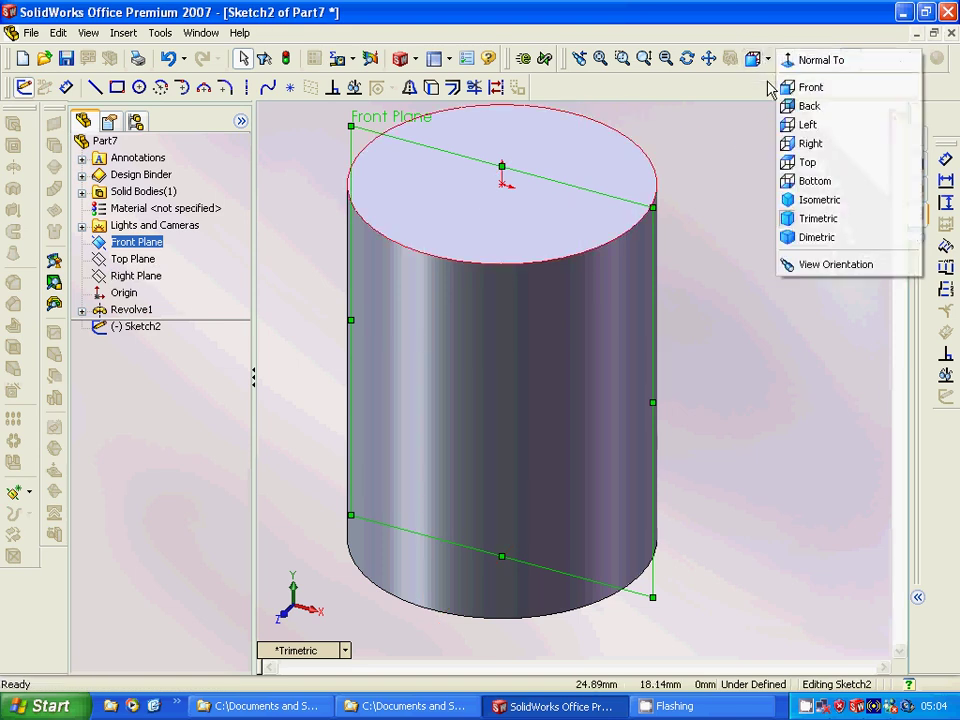
left_click(805, 87)
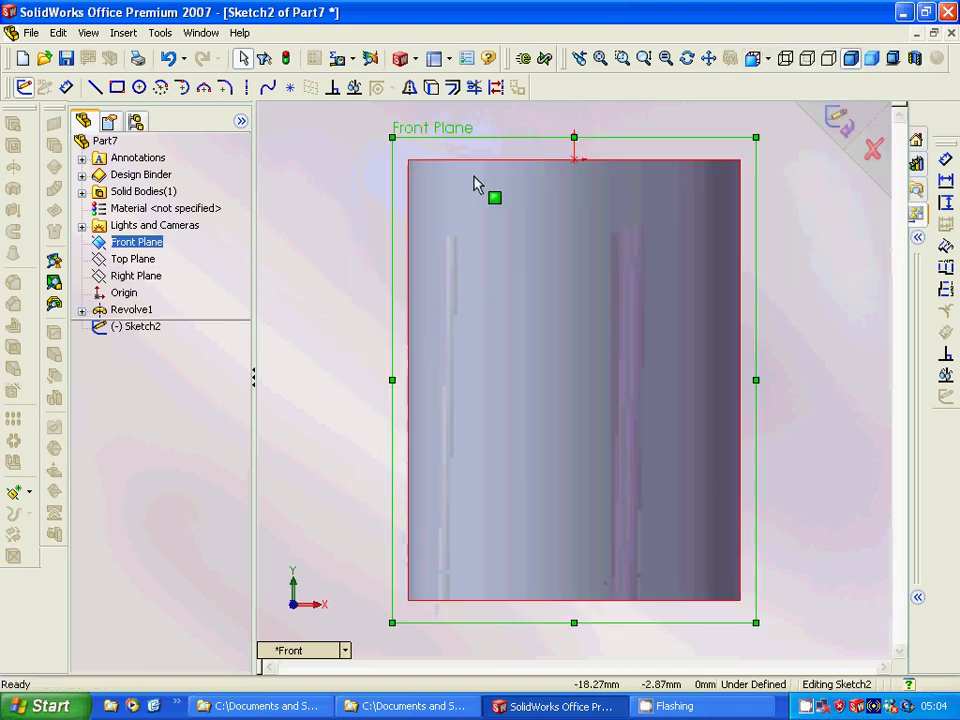
left_click(96, 88)
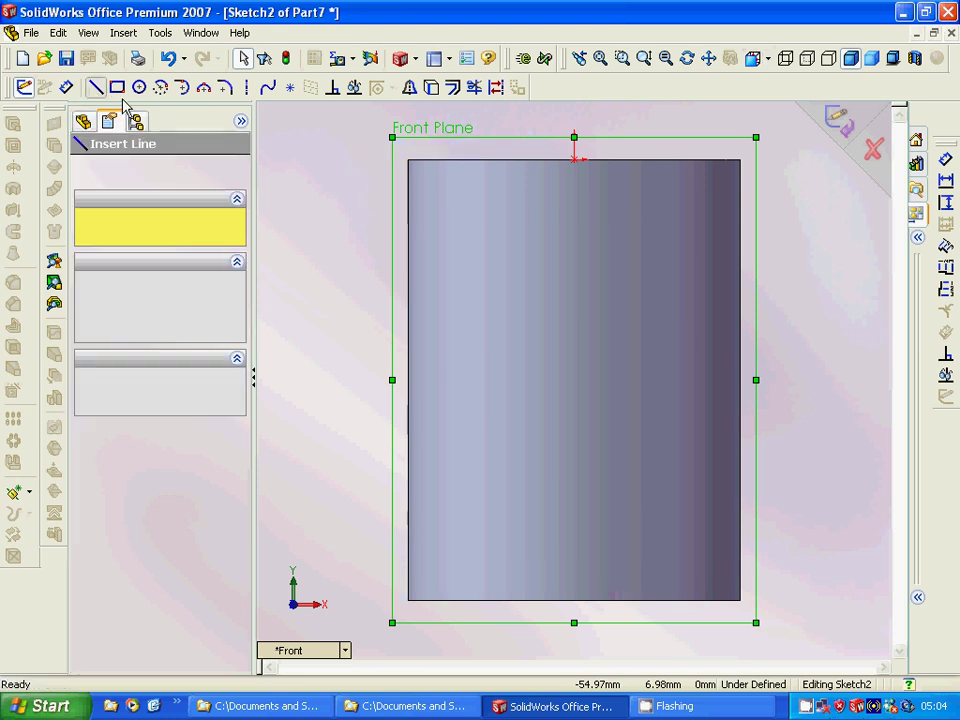
left_click(574, 160)
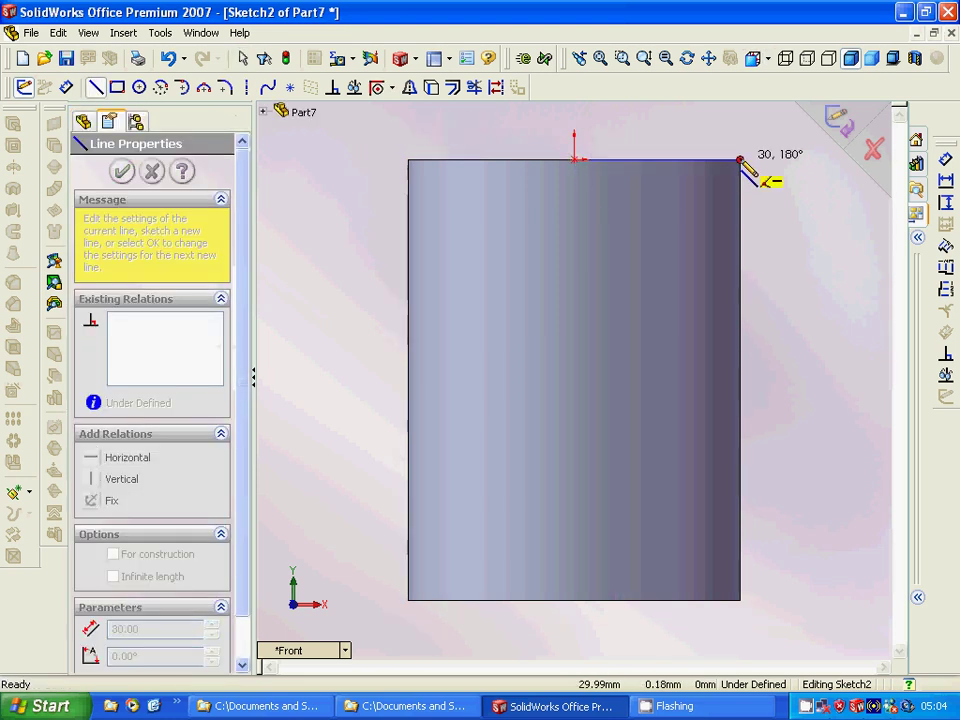
left_click(740, 160)
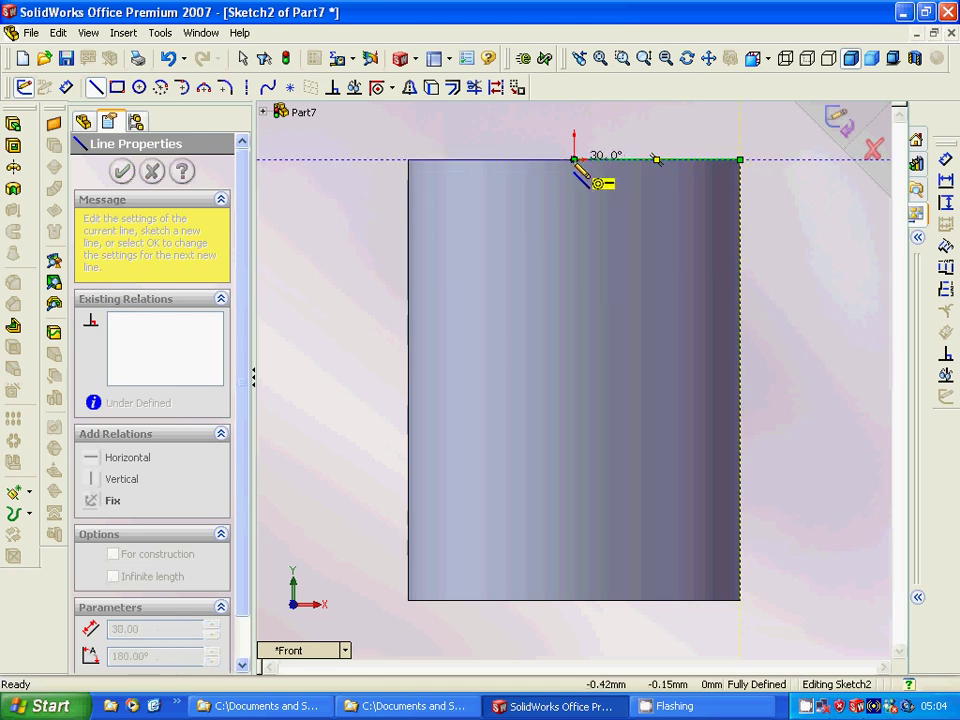
key("Escape")
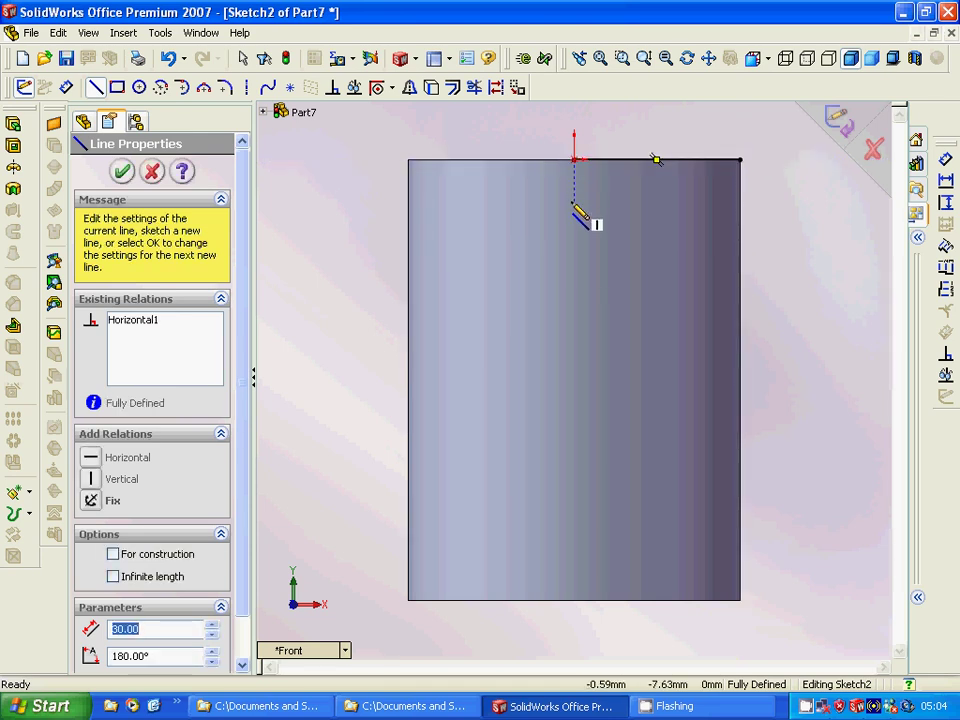
left_click(574, 204)
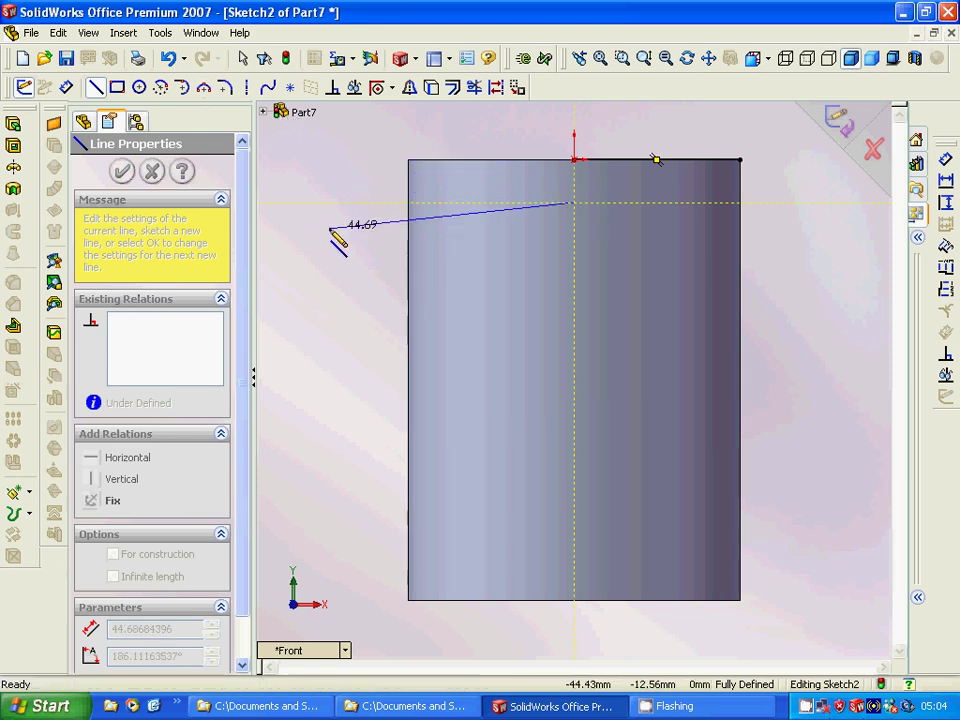
key("Escape")
key("Escape")
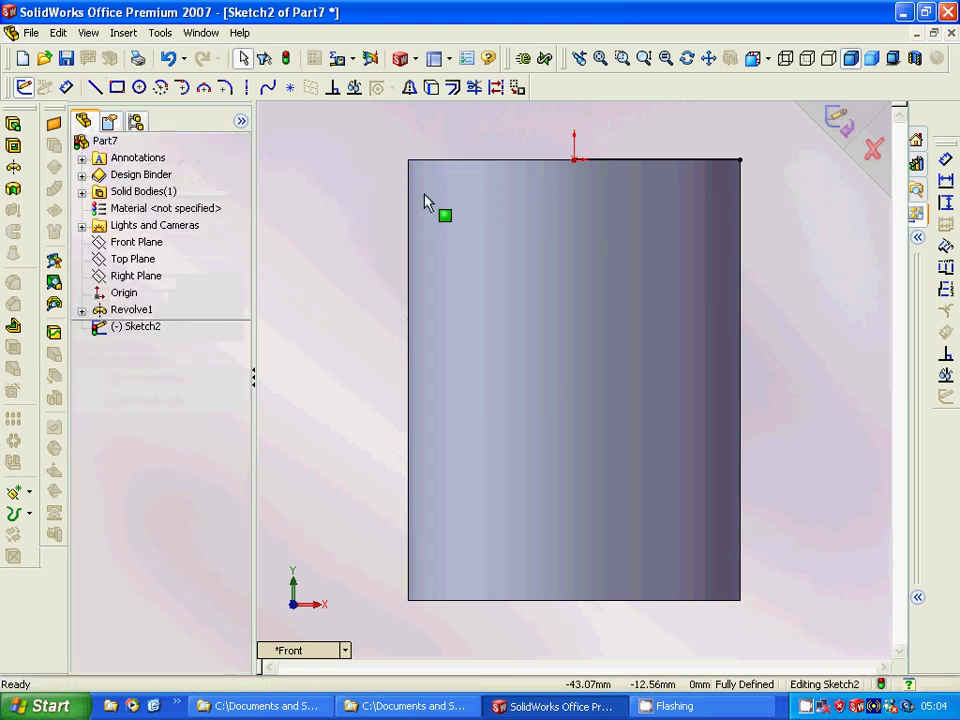
Draw a vertical line about 10.5 mm long straight down from the origin in the same sketch.
left_click(95, 88)
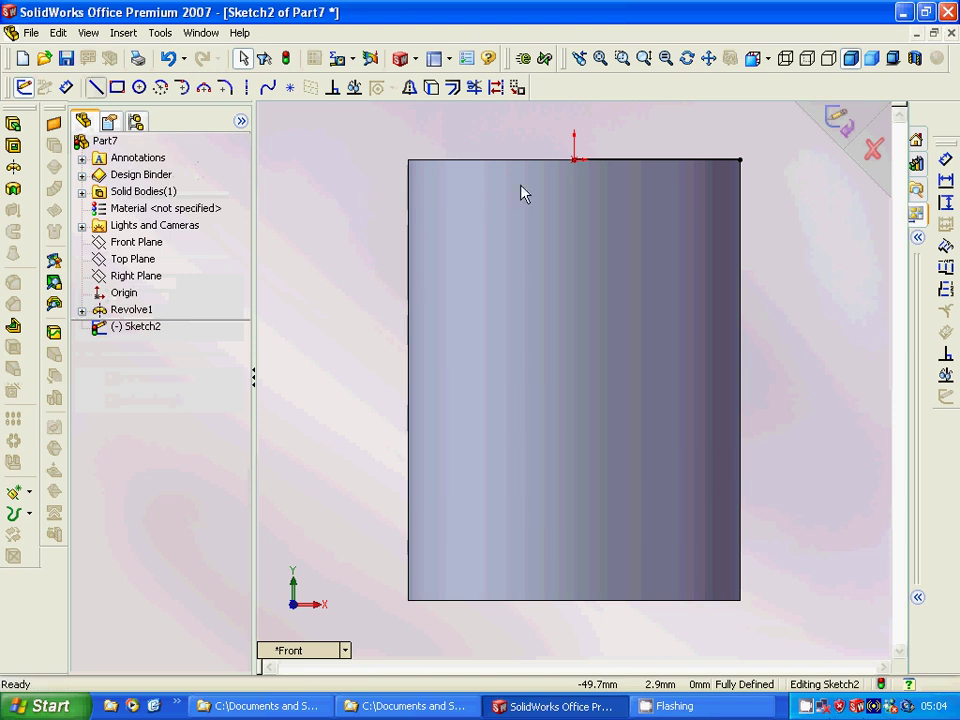
left_click(575, 161)
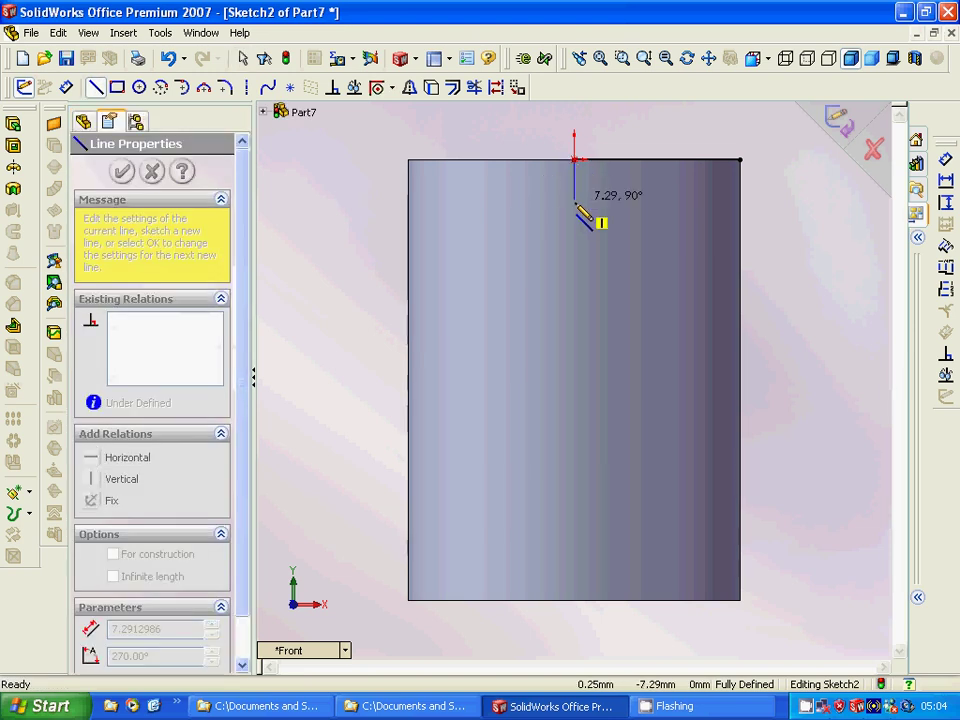
left_click(574, 217)
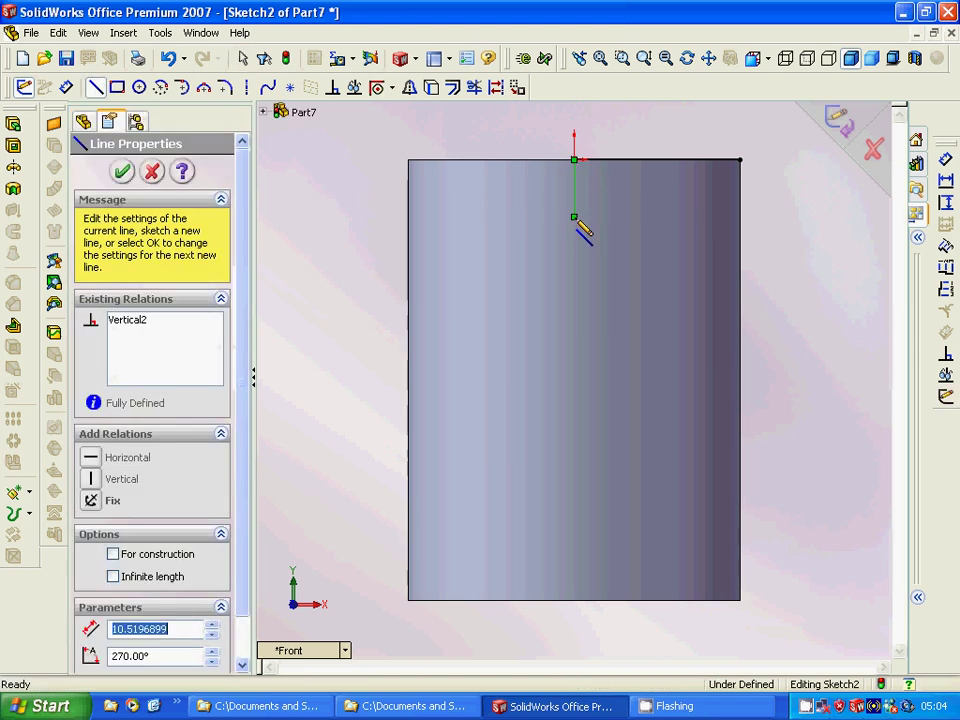
key("Escape")
key("Escape")
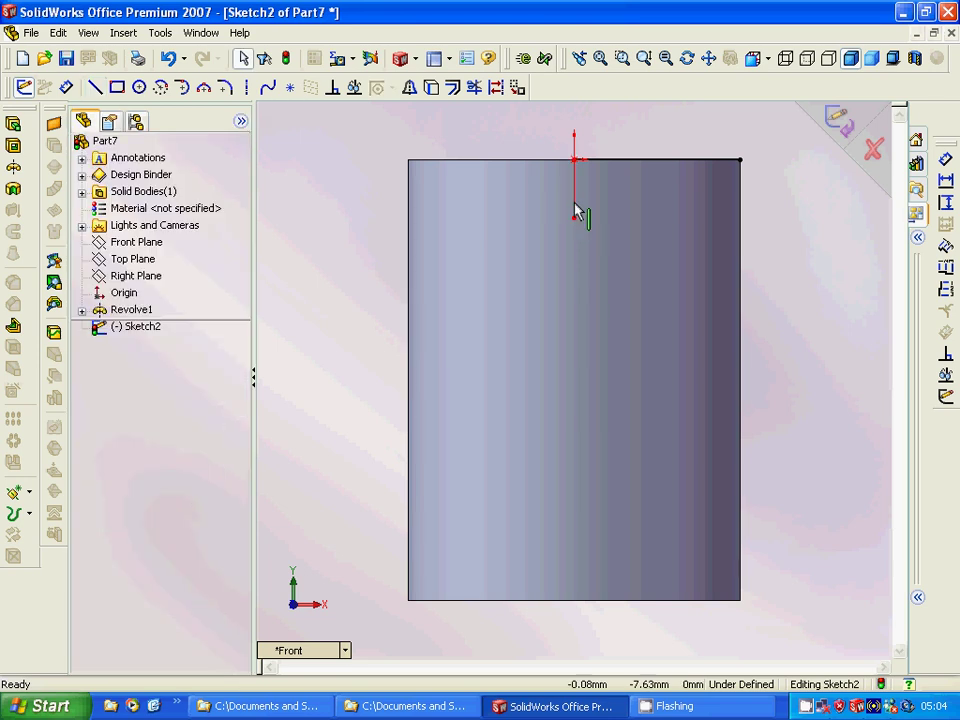
Dimension the vertical line below the origin vertically and set its length to 10 mm.
left_click(947, 203)
left_click(574, 192)
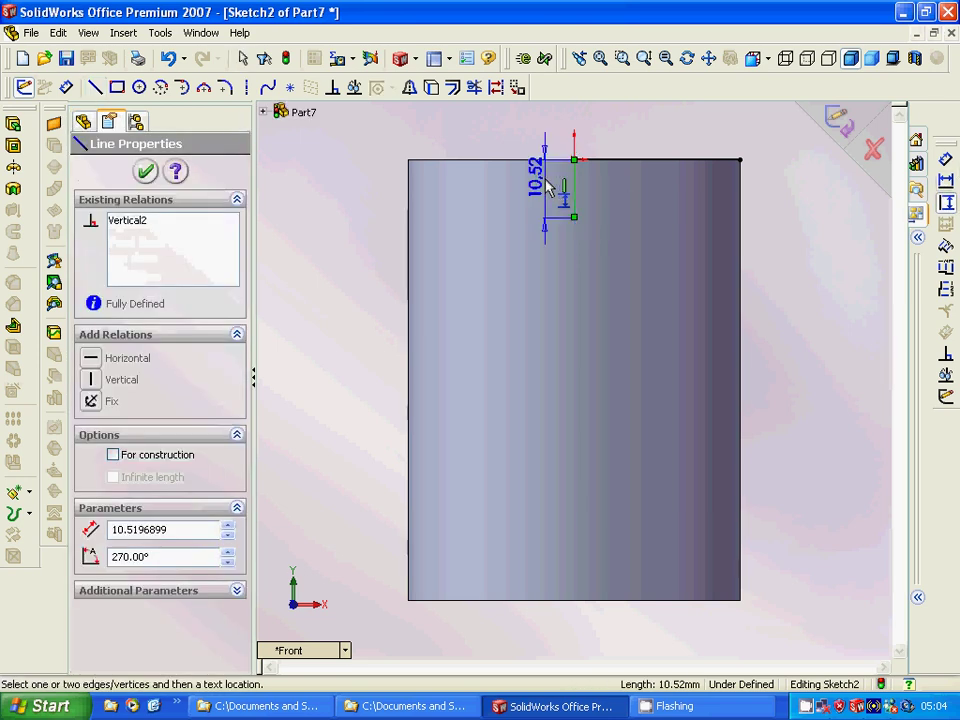
left_click(548, 186)
type("10")
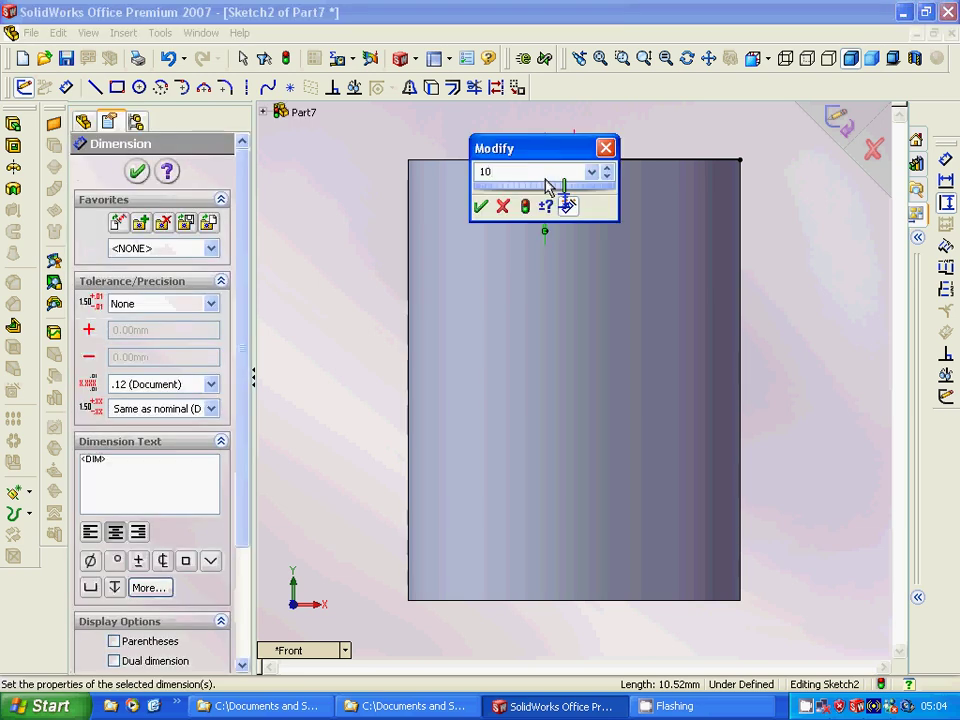
key("Return")
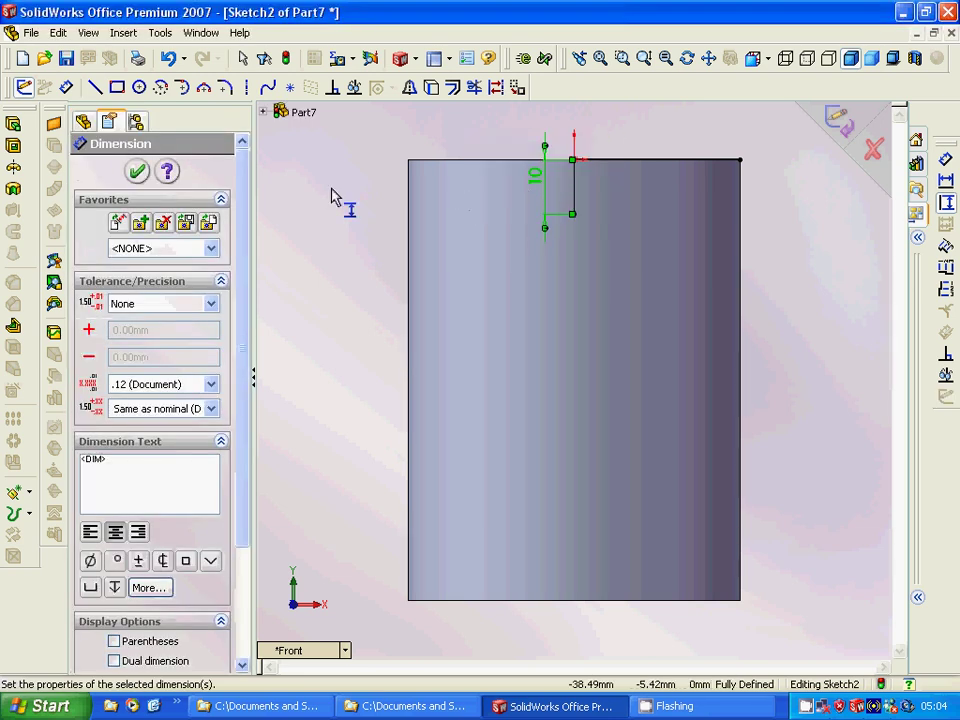
left_click(137, 171)
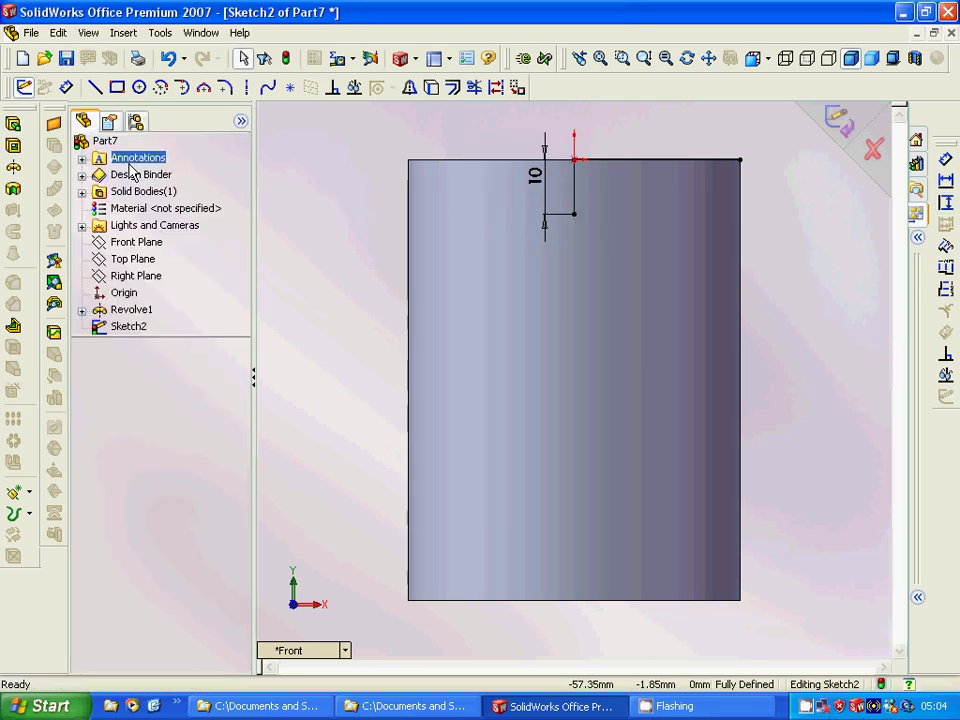
left_click(184, 93)
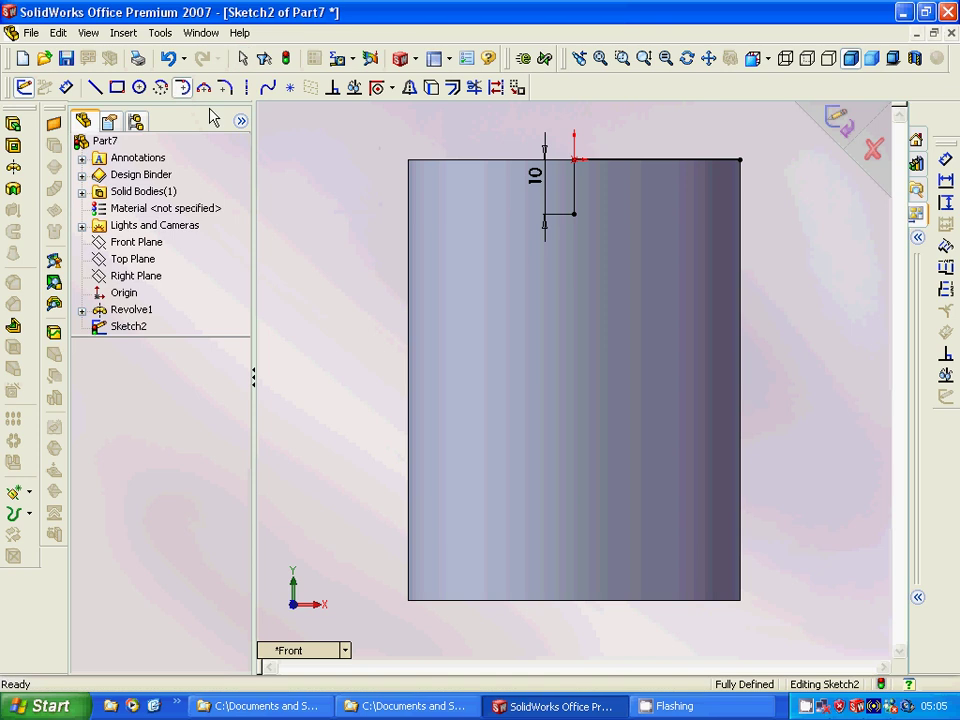
left_click(740, 160)
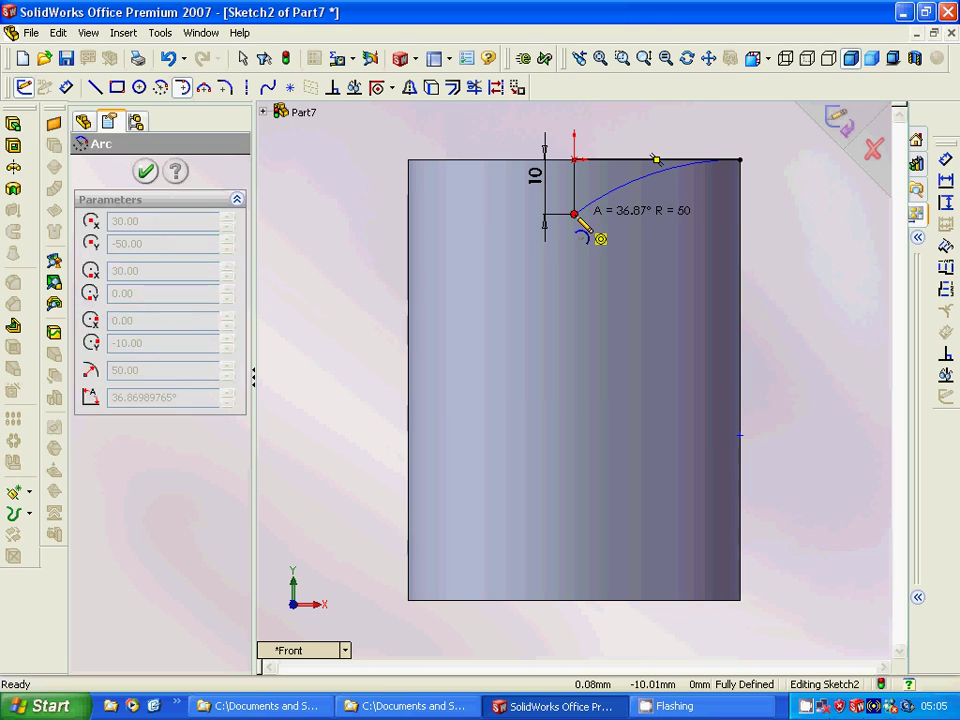
key("Escape")
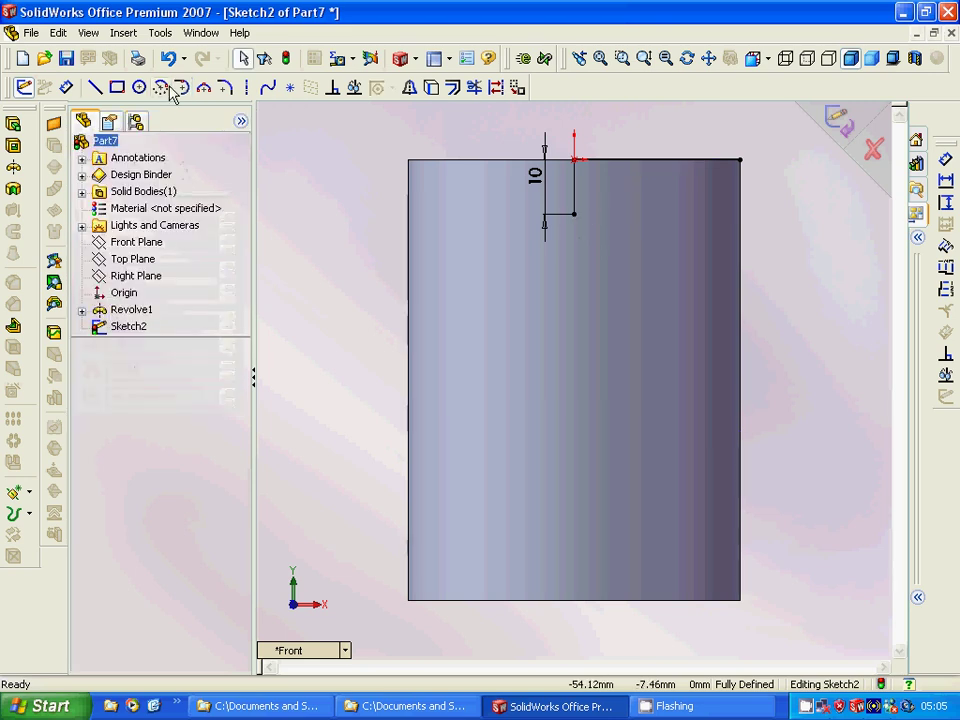
Draw a tangent arc from the lower end of the 10 mm vertical line to the cylinder's upper right corner.
left_click(181, 87)
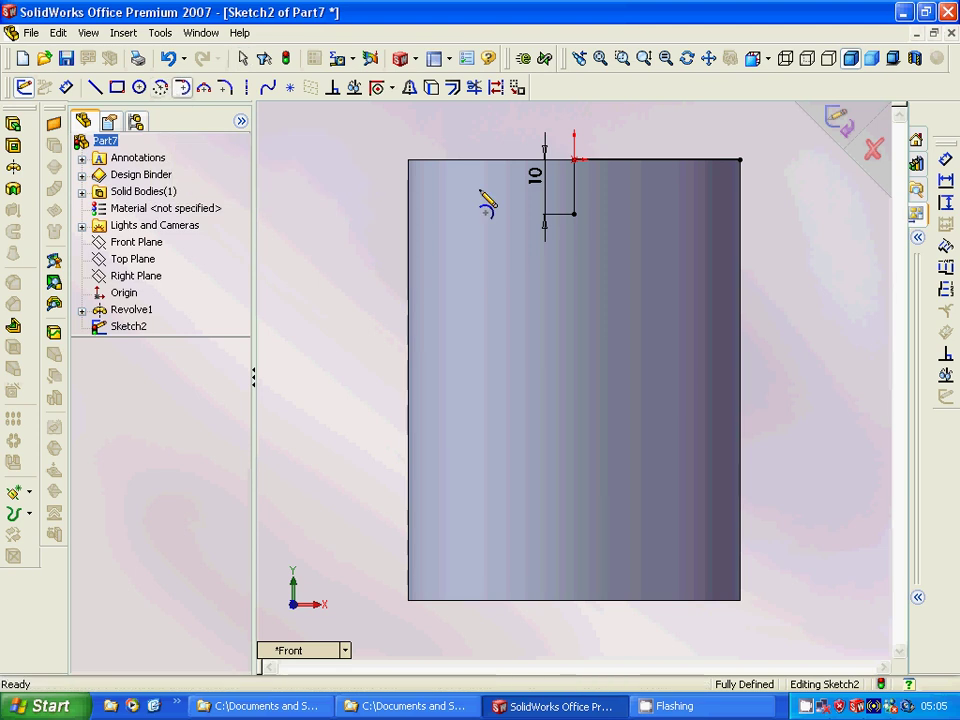
left_click(574, 214)
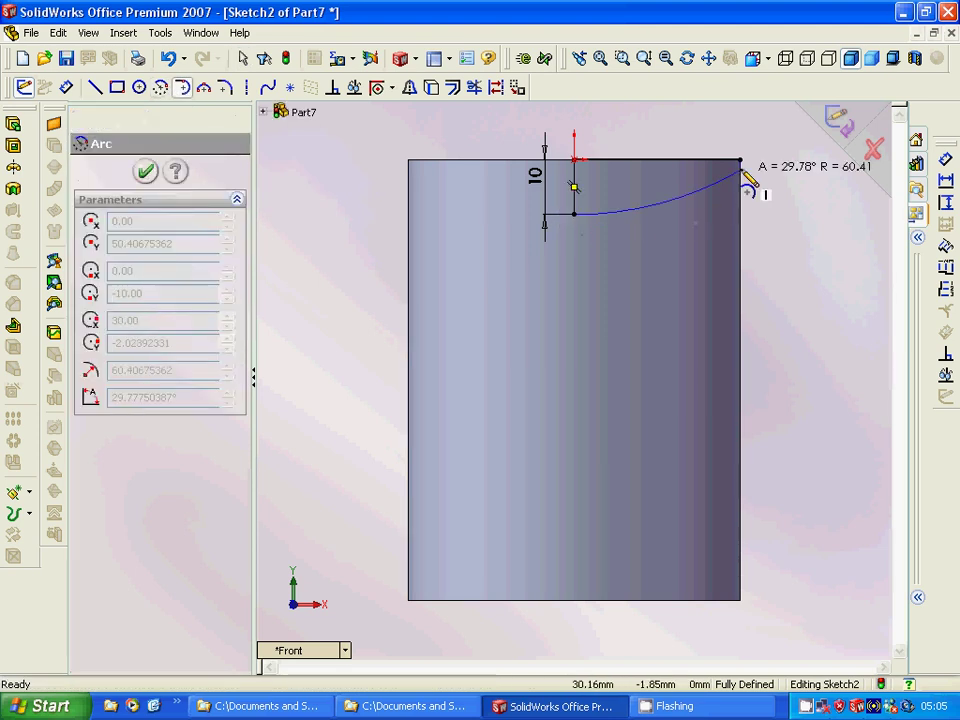
left_click(740, 160)
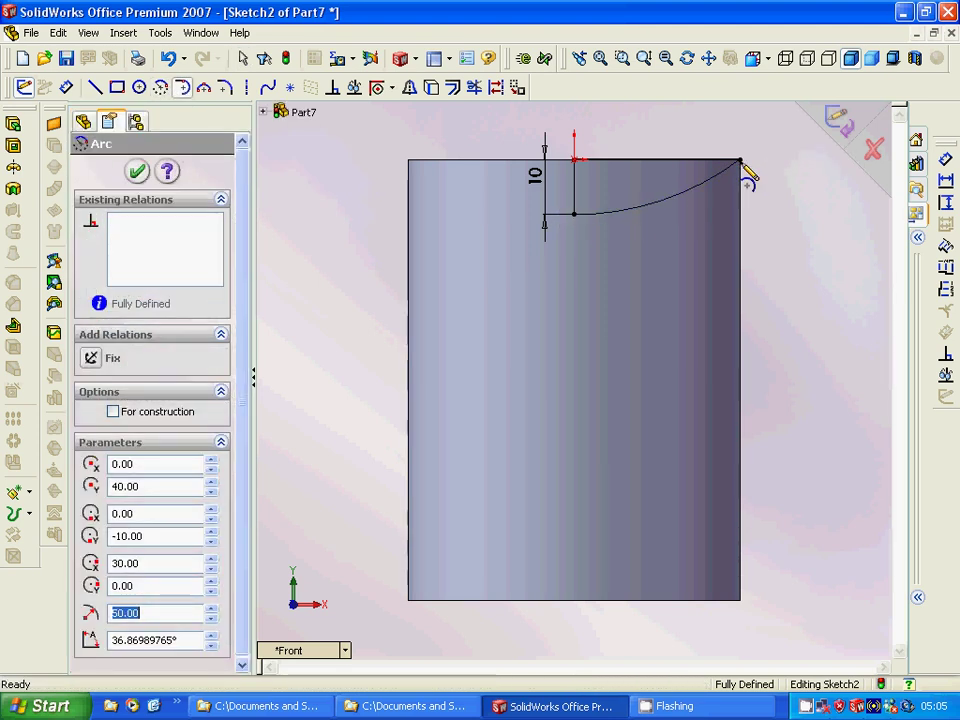
key("Escape")
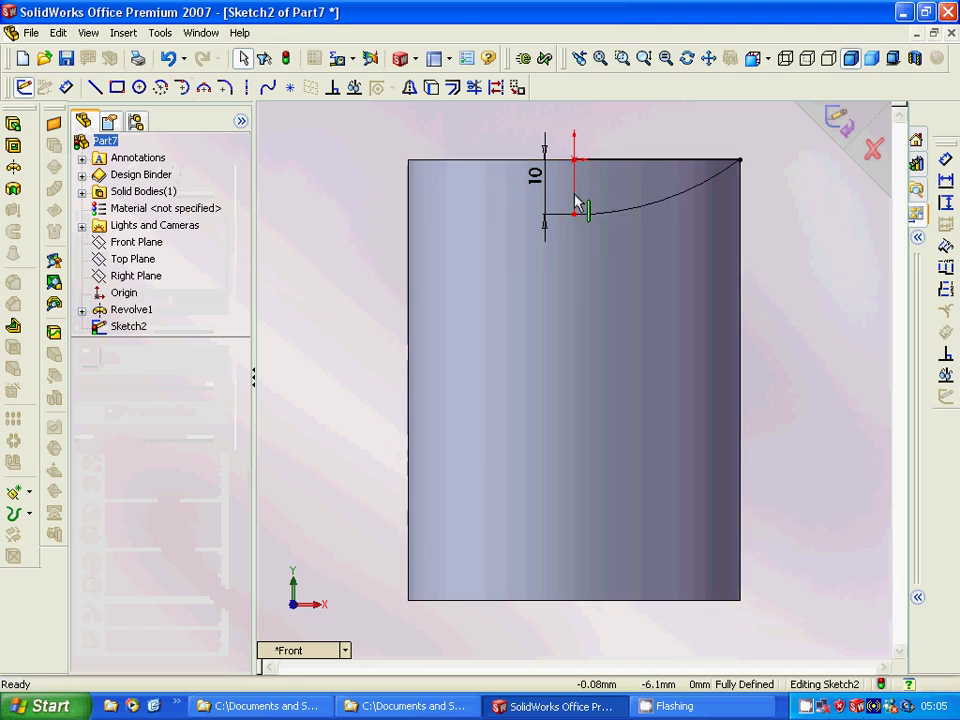
right_click(575, 197)
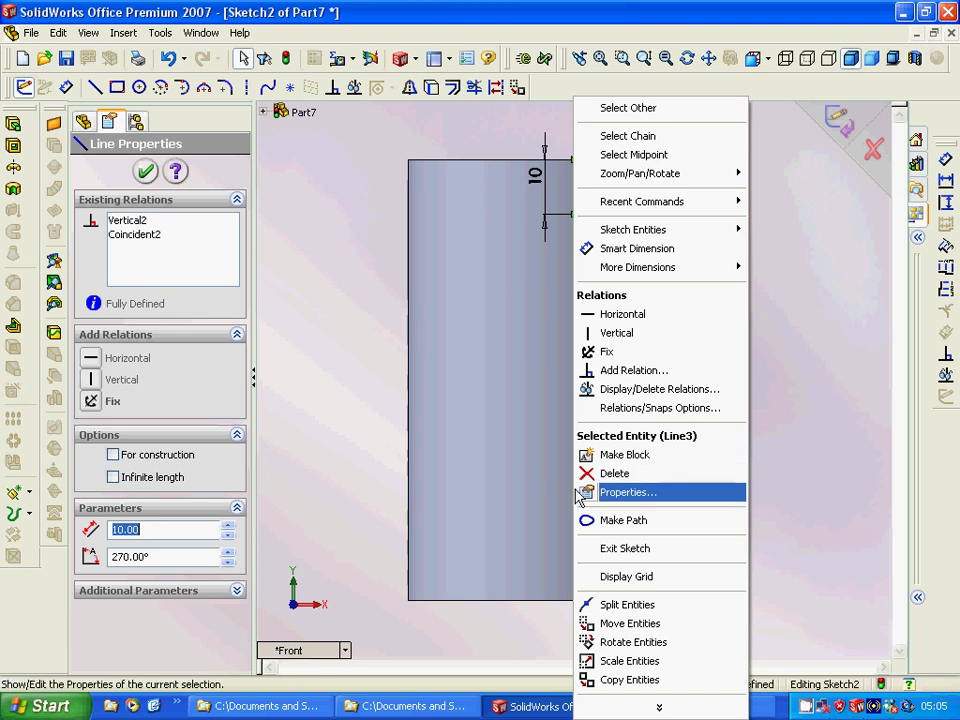
left_click(358, 410)
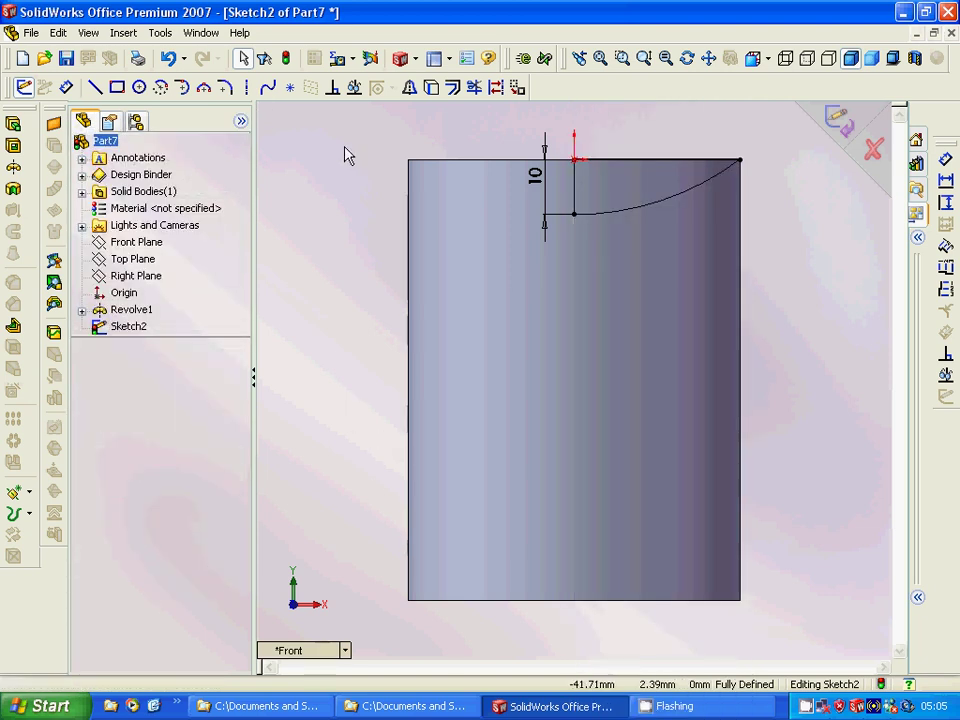
left_click(143, 191)
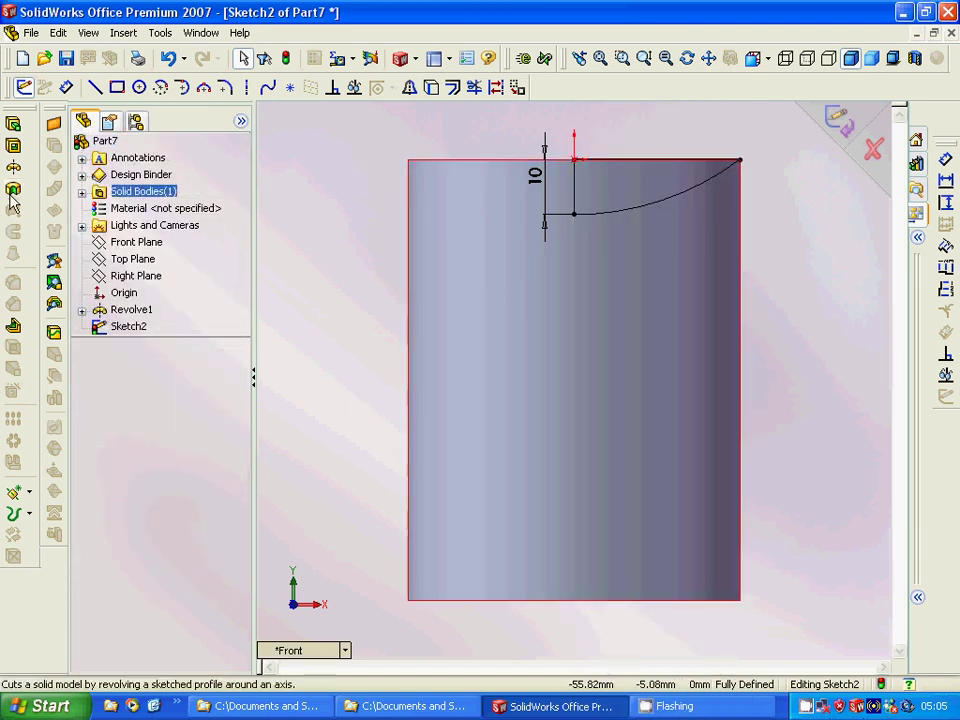
Close the sketch and try a one-direction 360-degree revolved cut of its profile about the 10 mm vertical line.
key("ctrl+b")
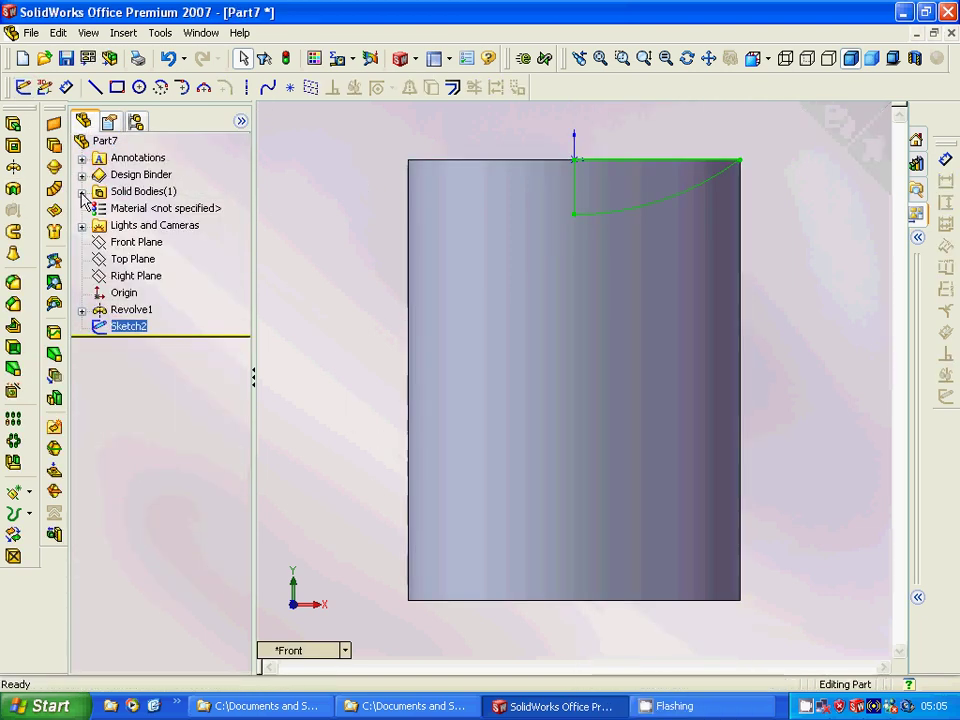
left_click(15, 194)
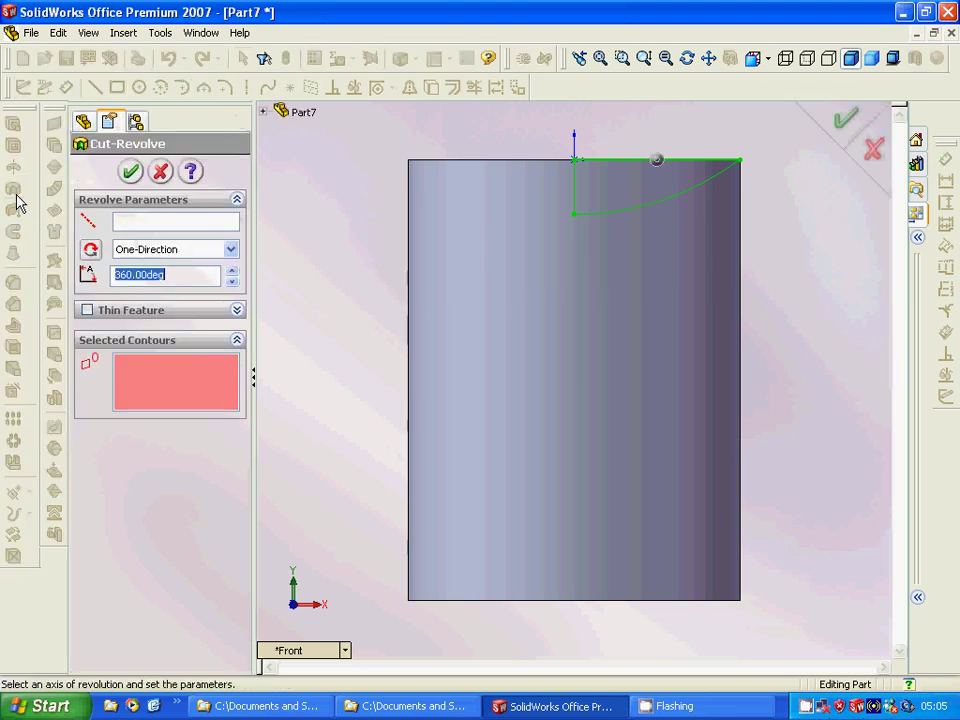
left_click(140, 224)
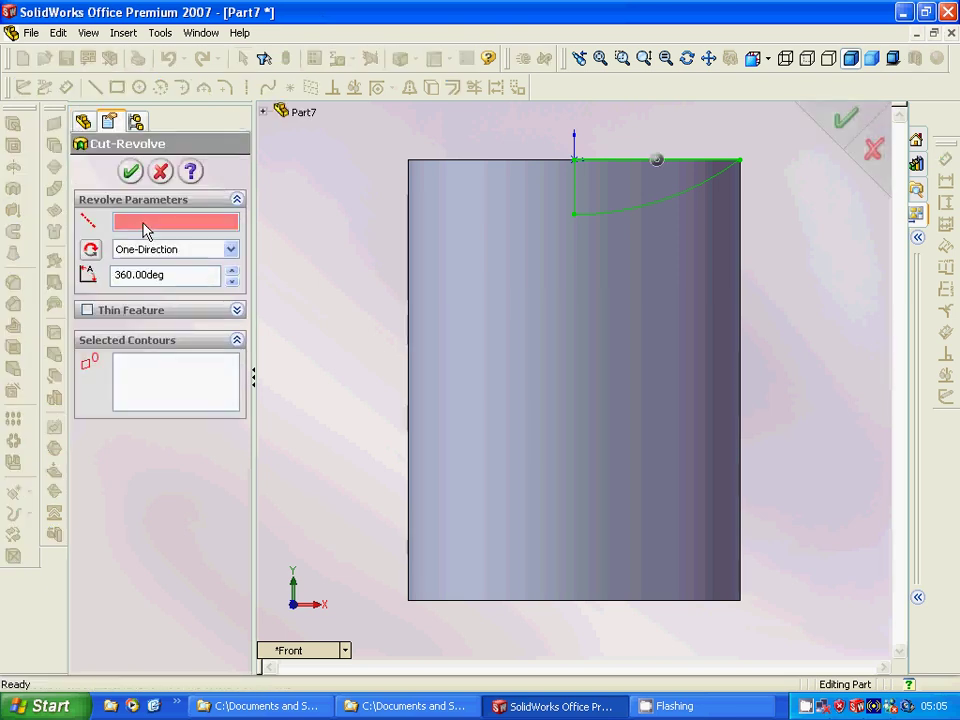
left_click(576, 194)
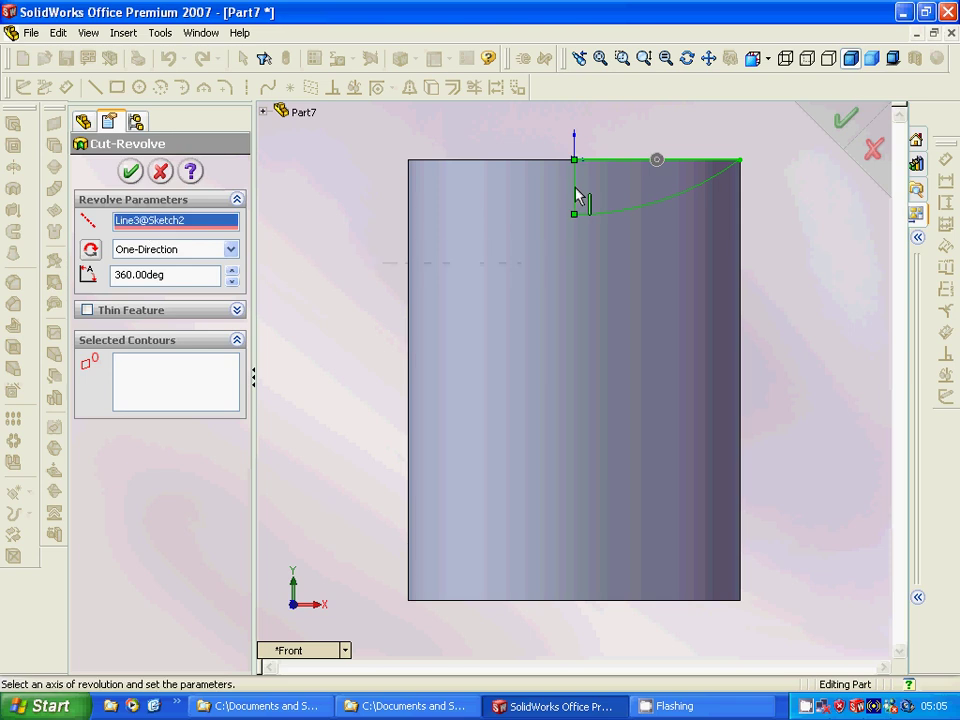
left_click(131, 171)
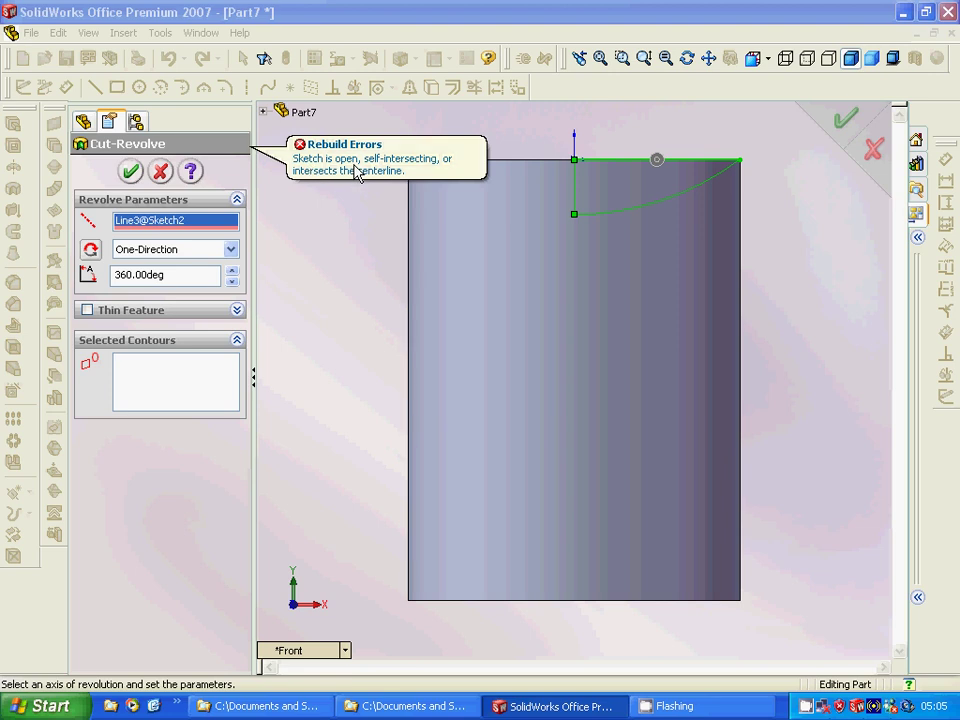
left_click(160, 171)
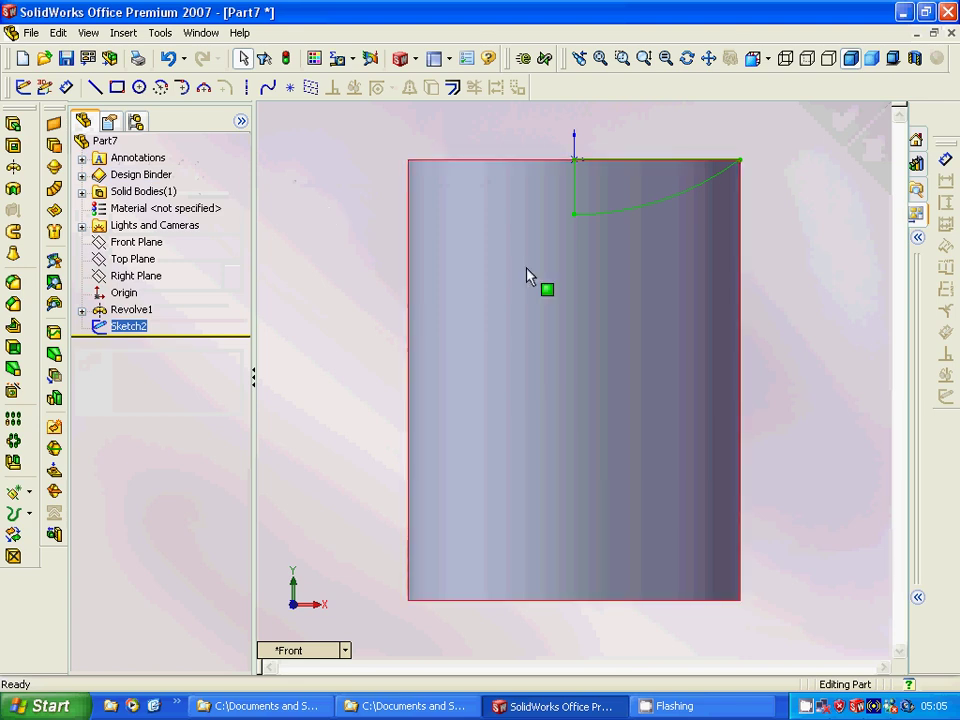
Reopen the second sketch, the arc profile on the Front Plane, for editing.
left_click(526, 268)
left_click_drag(540, 130, 756, 244)
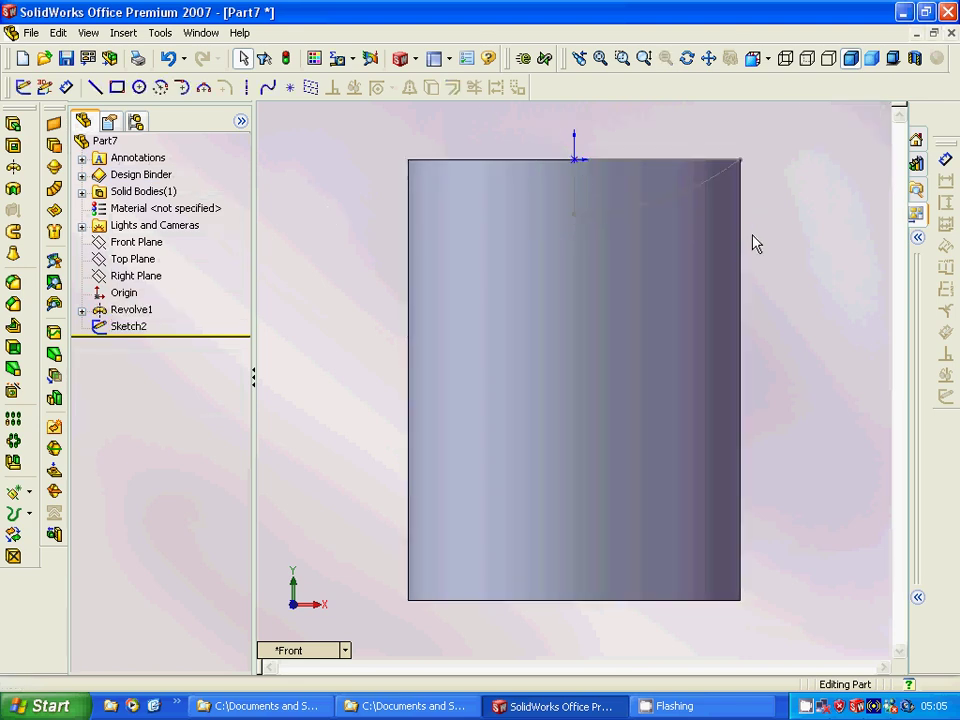
left_click(139, 327)
right_click(139, 327)
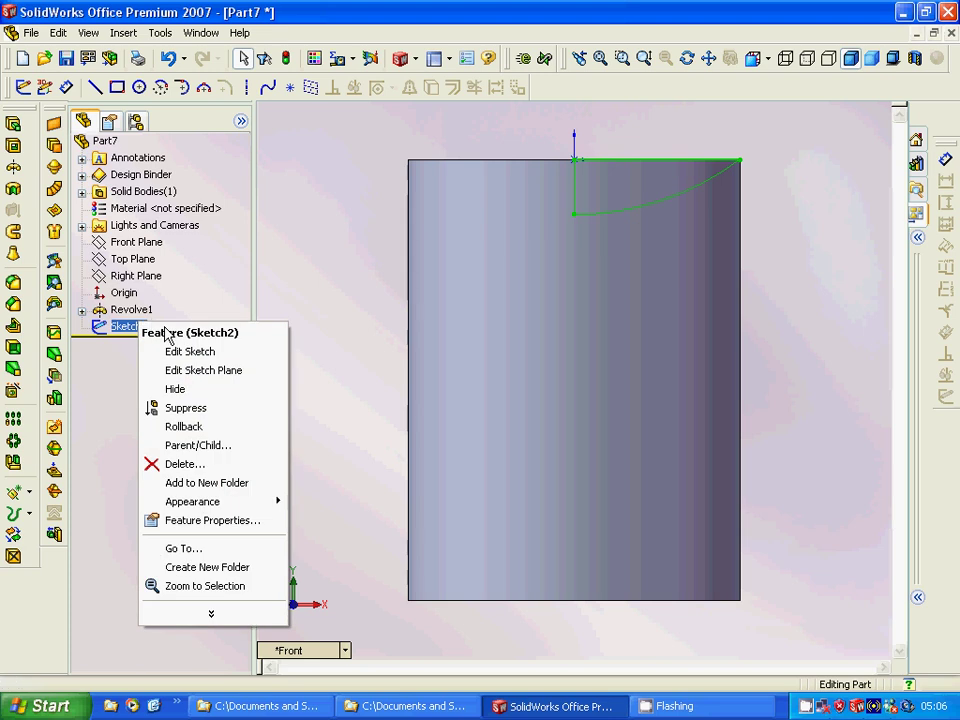
left_click(190, 350)
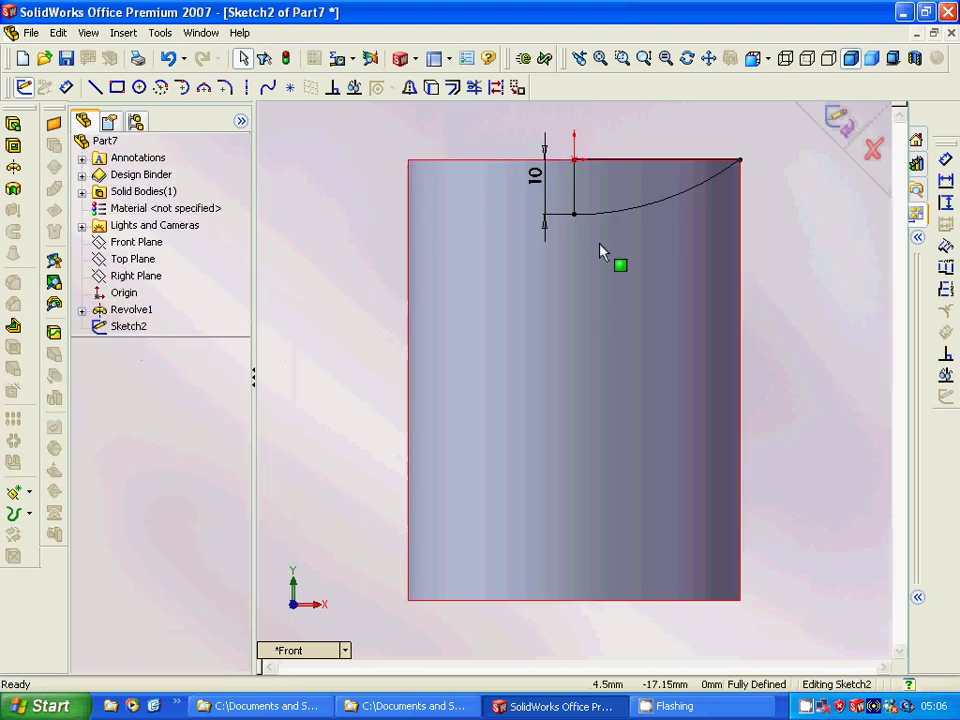
Examine the tangent arc's relations, parameters and available commands, and those of the second sketch.
left_click(671, 205)
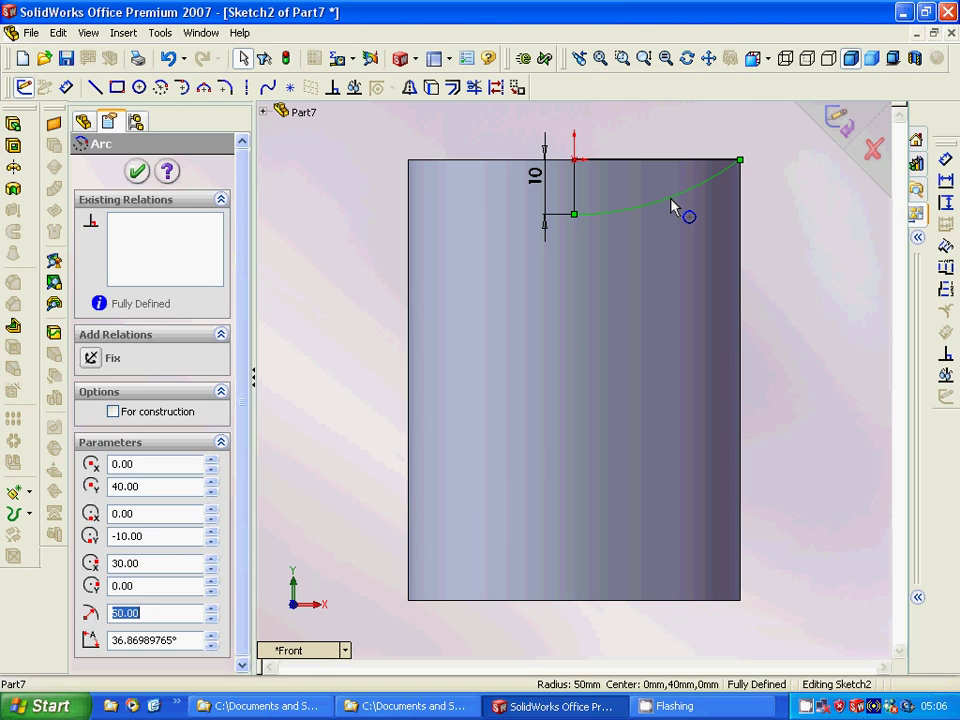
left_click(139, 173)
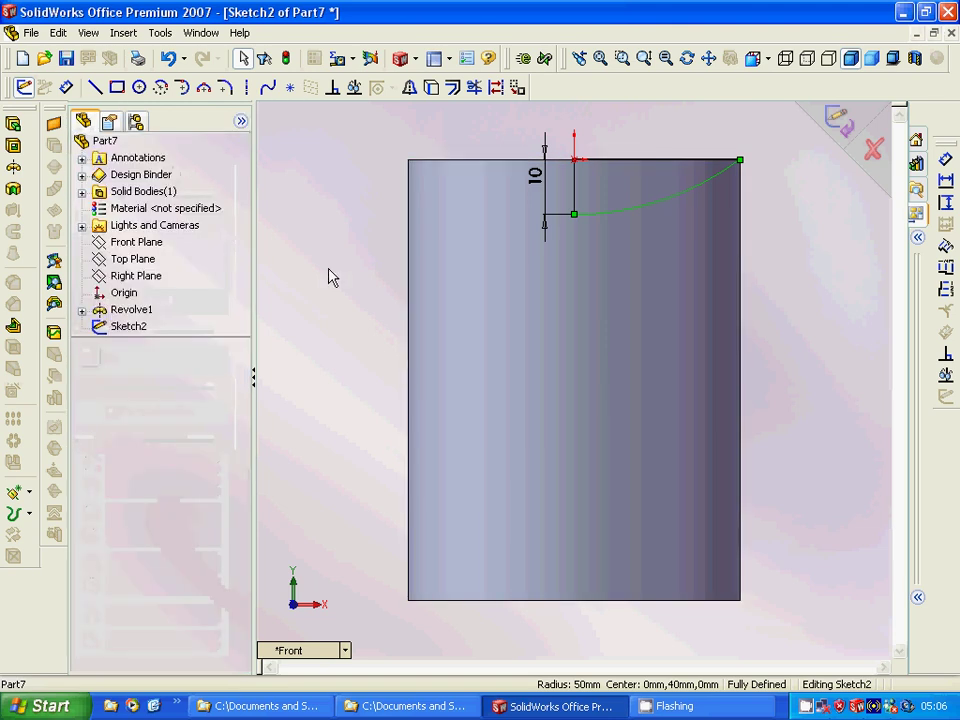
left_click(696, 189)
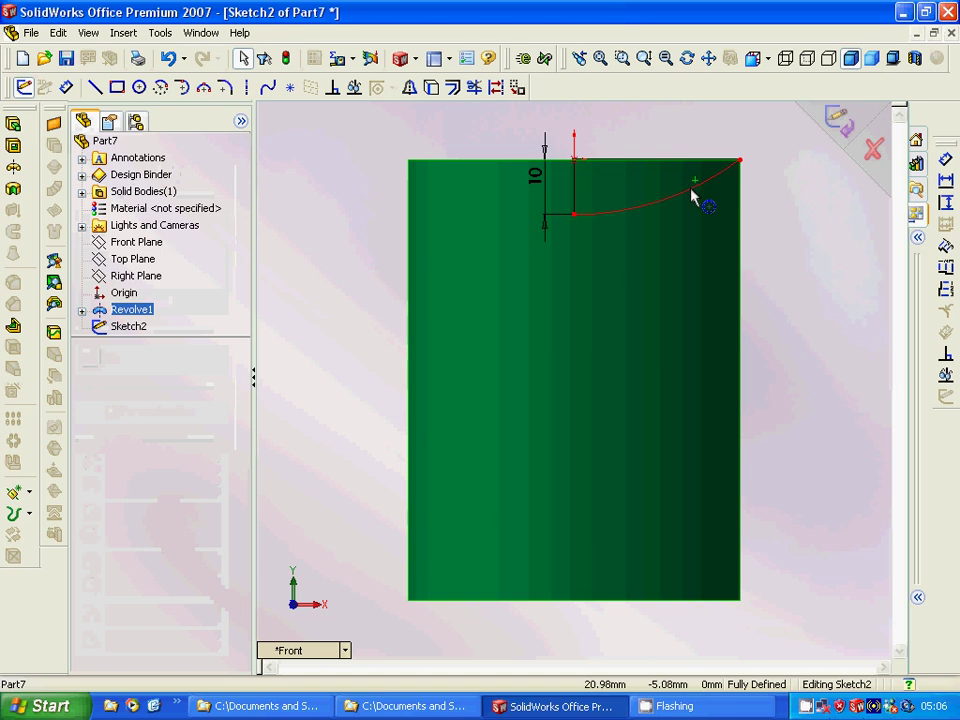
left_click(692, 200)
right_click(693, 208)
mouse_move(696, 220)
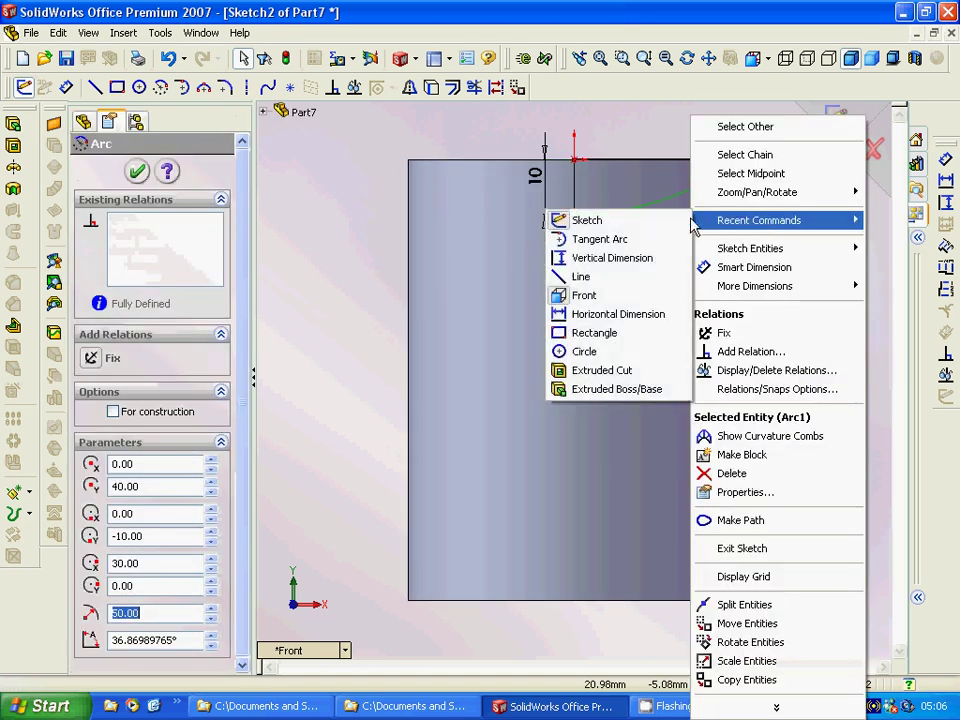
left_click(370, 230)
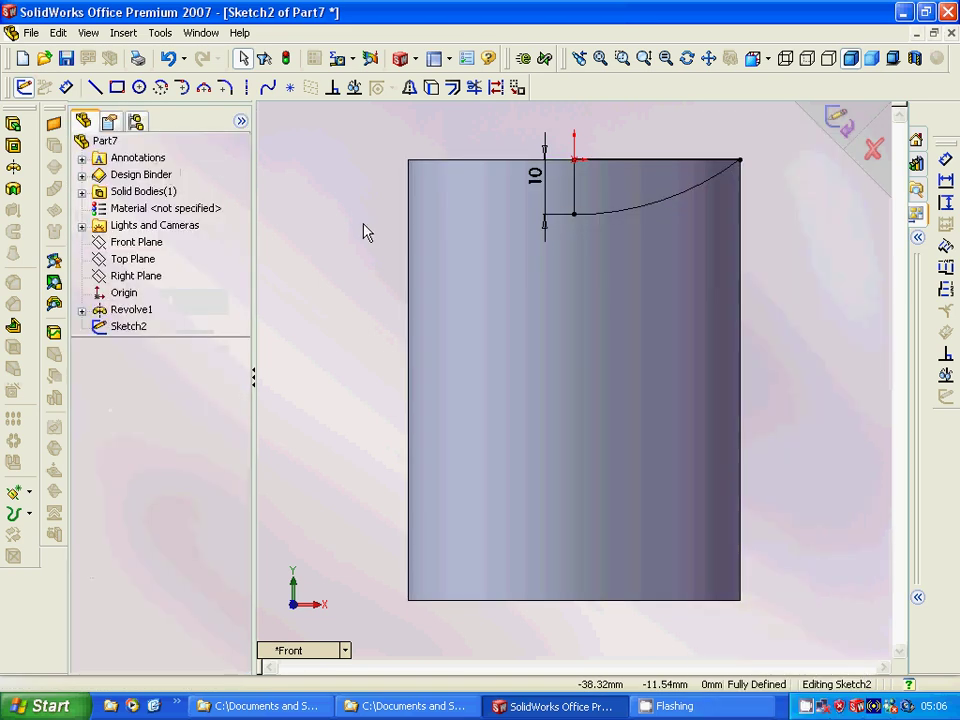
left_click(613, 215)
right_click(613, 215)
left_click(140, 175)
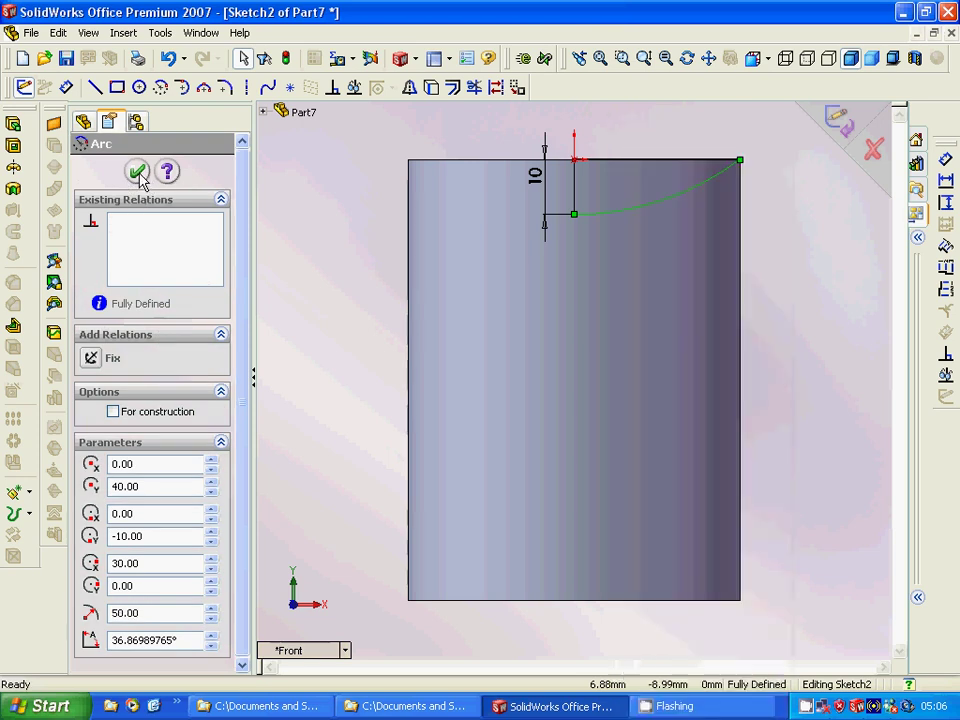
left_click(138, 173)
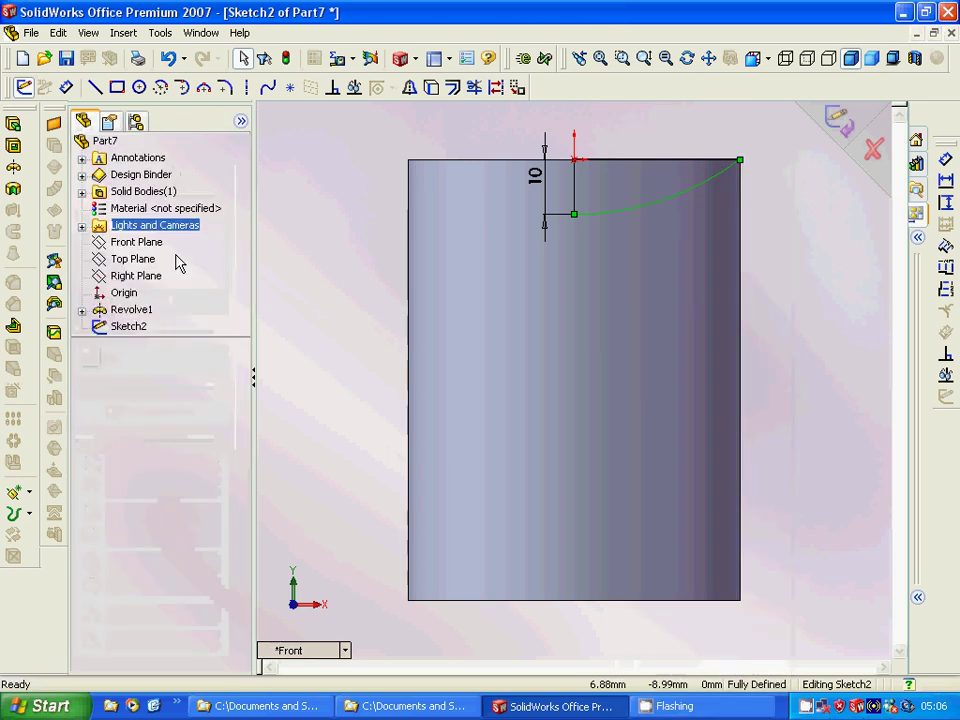
right_click(129, 326)
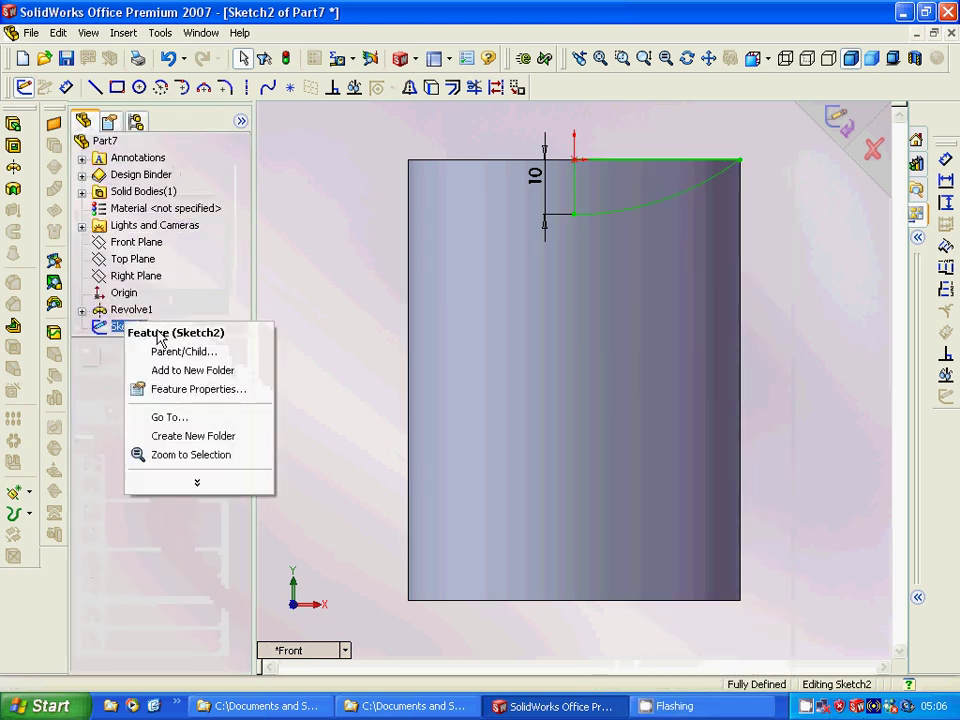
left_click(310, 250)
left_click(200, 225)
Delete the tangent arc from the sketch and select the endpoint at the cylinder's upper right corner.
left_click(616, 211)
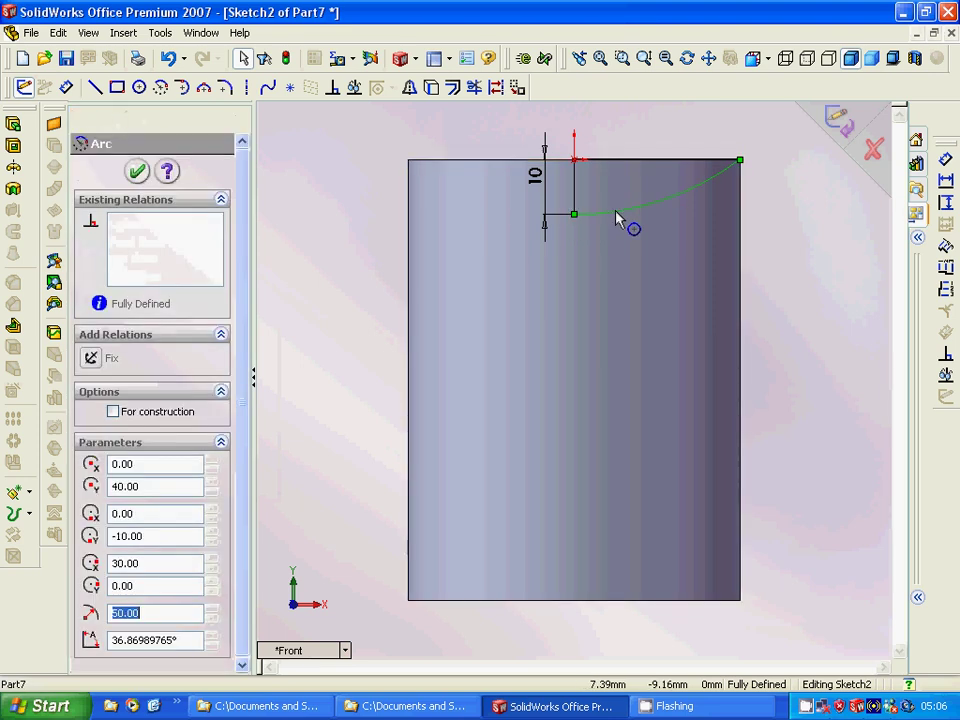
right_click(612, 216)
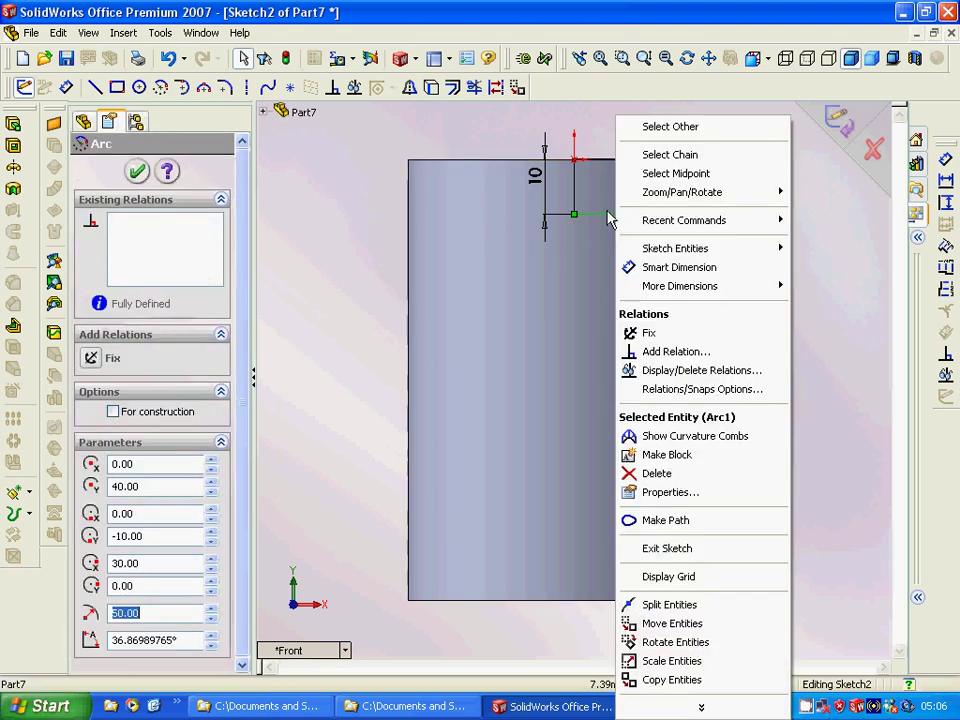
left_click(657, 473)
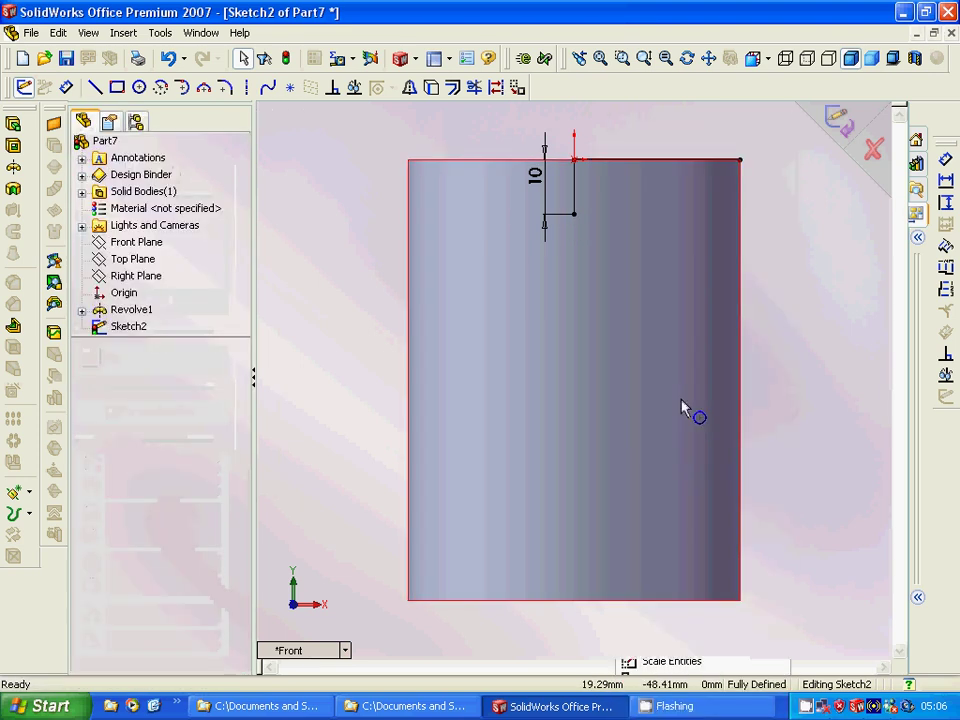
left_click(740, 161)
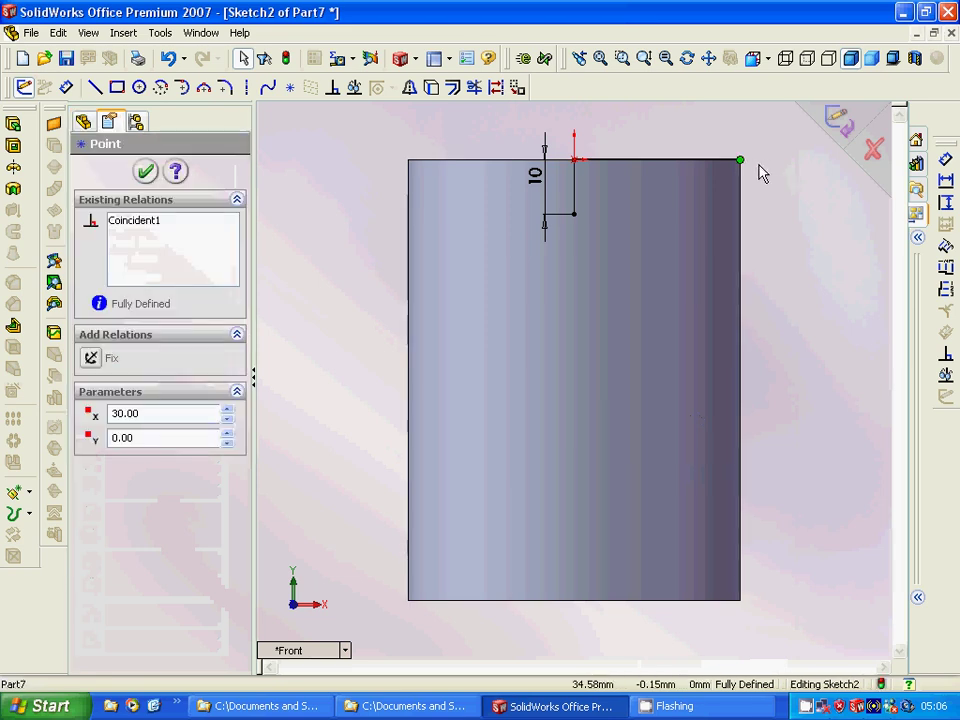
Try to delete the horizontal sketch line running from the origin to the cylinder's upper right corner.
left_click(710, 162)
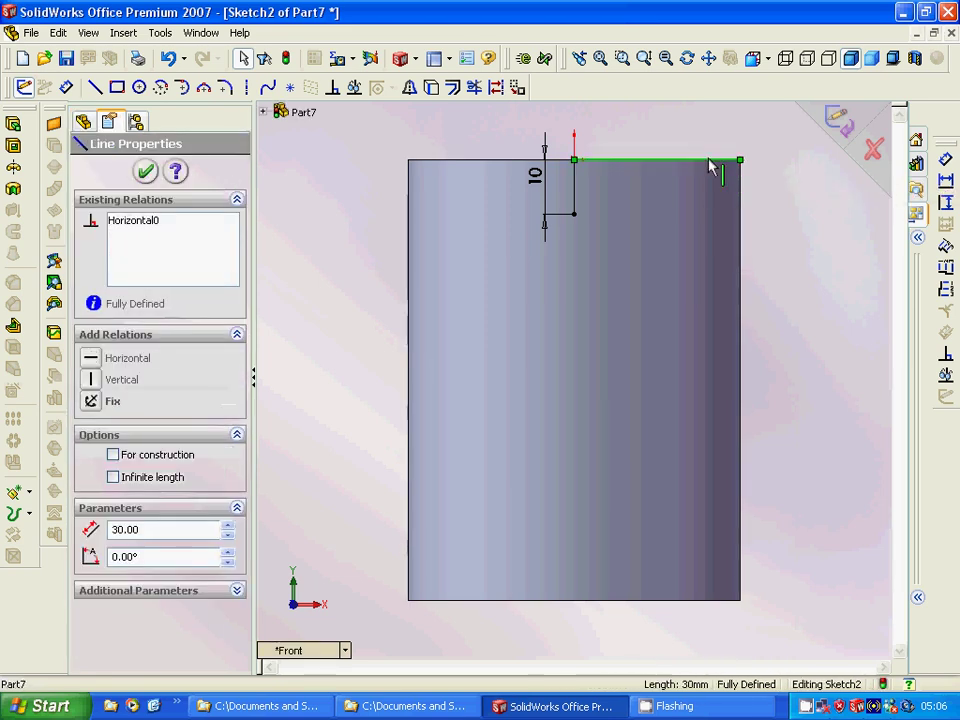
right_click(710, 162)
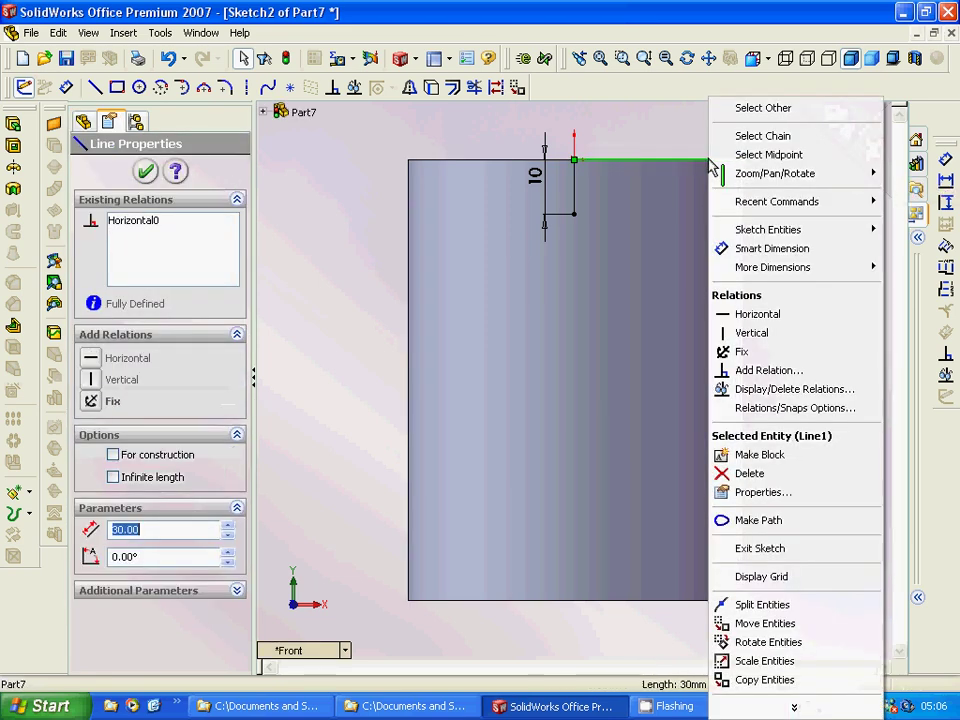
left_click(746, 474)
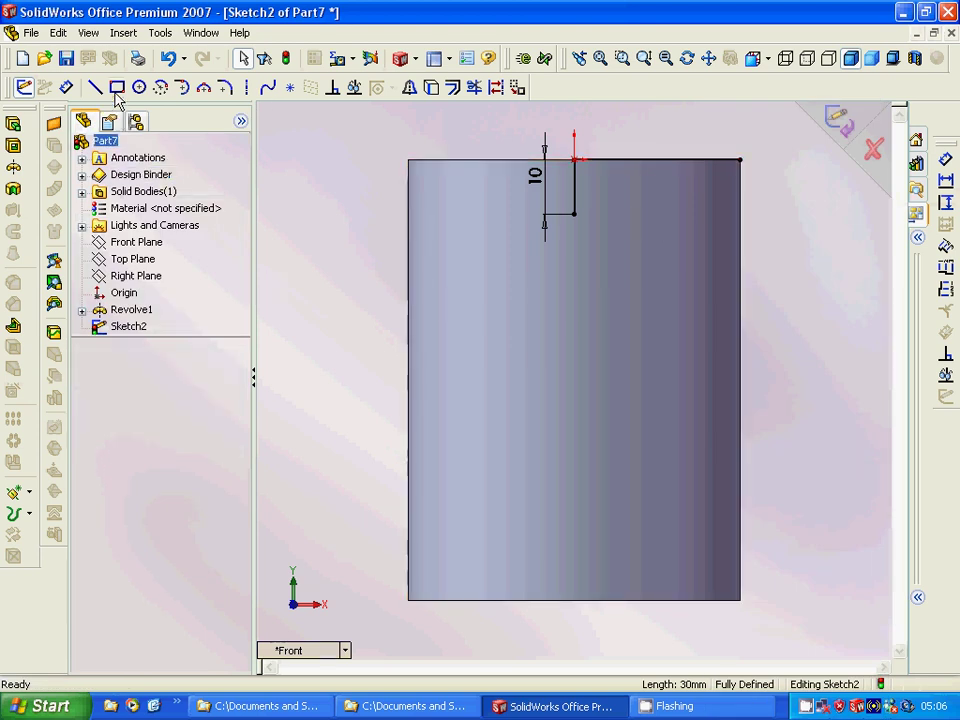
Draw a tangent arc from the lower end of the 10 mm vertical line to the cylinder's upper right corner.
left_click(183, 88)
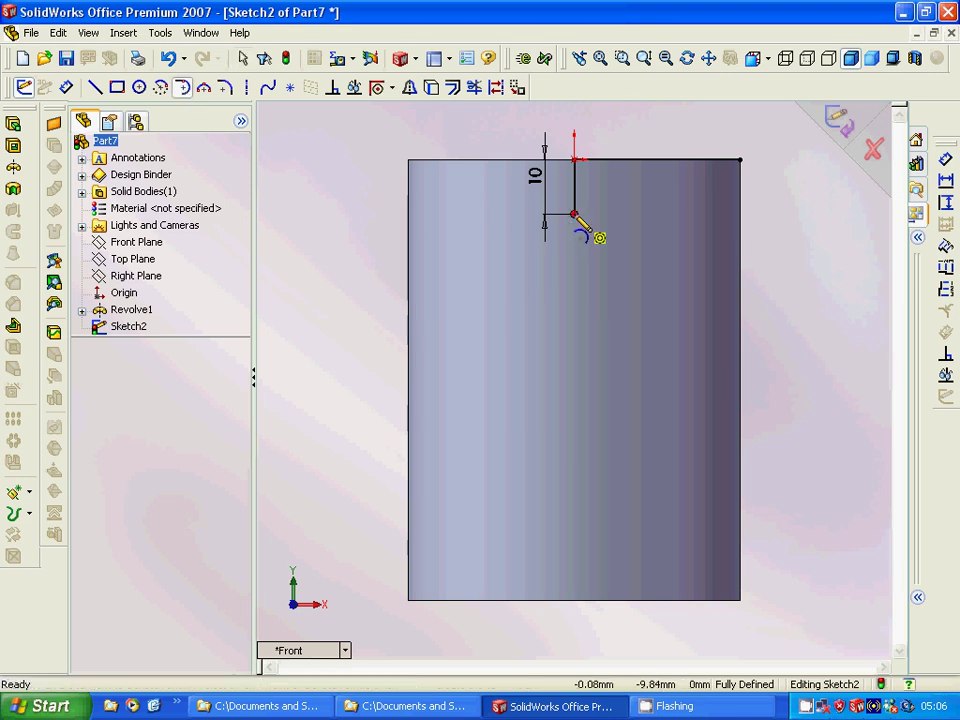
left_click(574, 213)
left_click(741, 161)
left_click(145, 171)
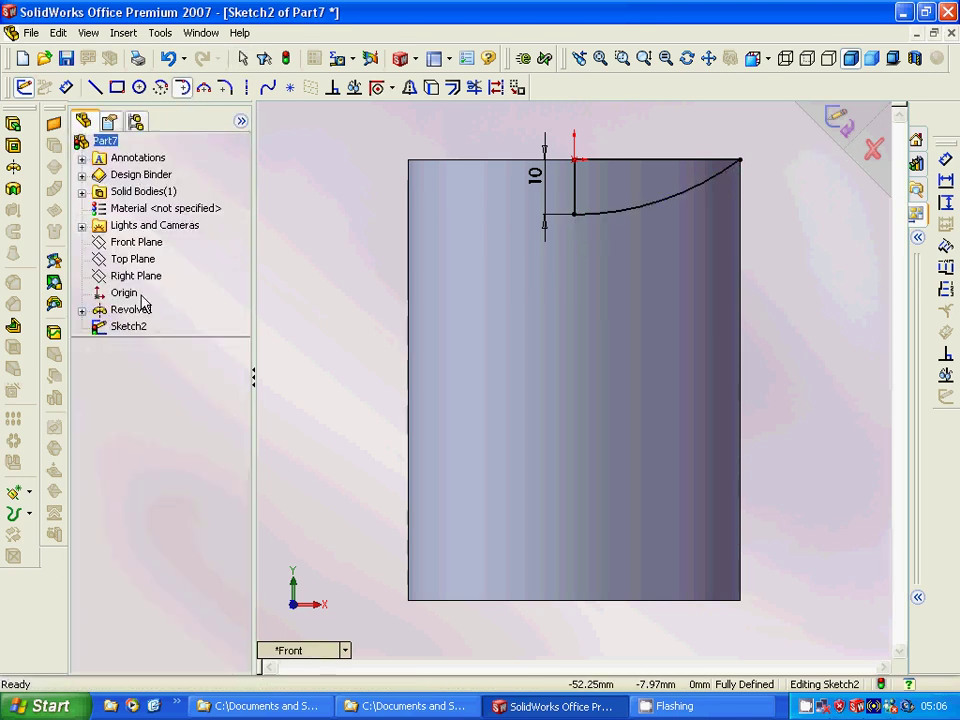
Make a one-direction 360-degree revolved cut of the arc profile about the 10 mm vertical line.
left_click(142, 330)
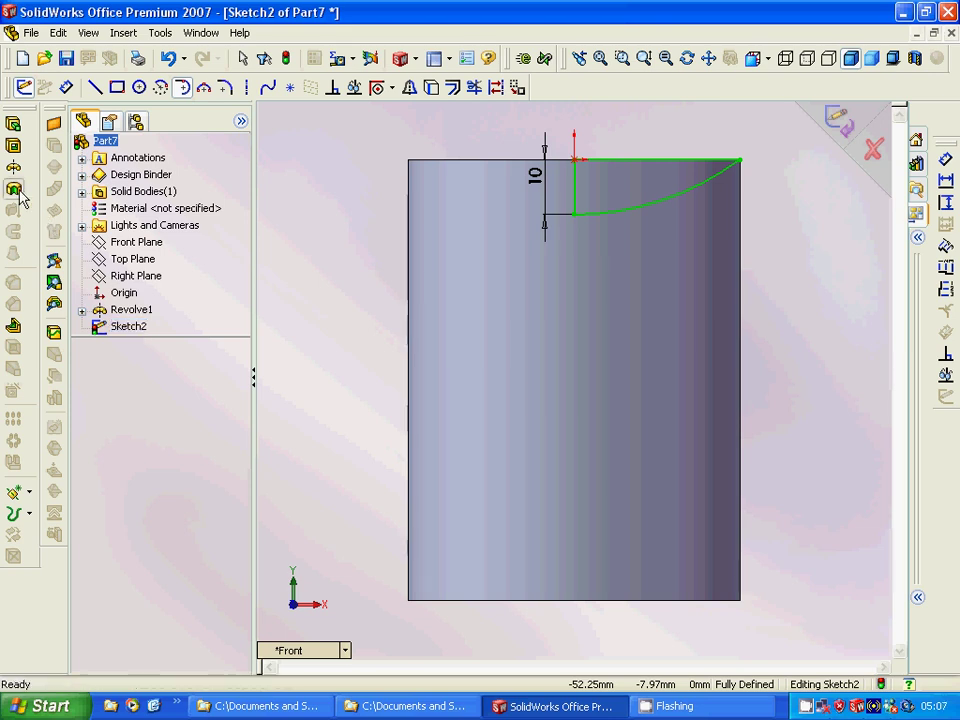
left_click(13, 145)
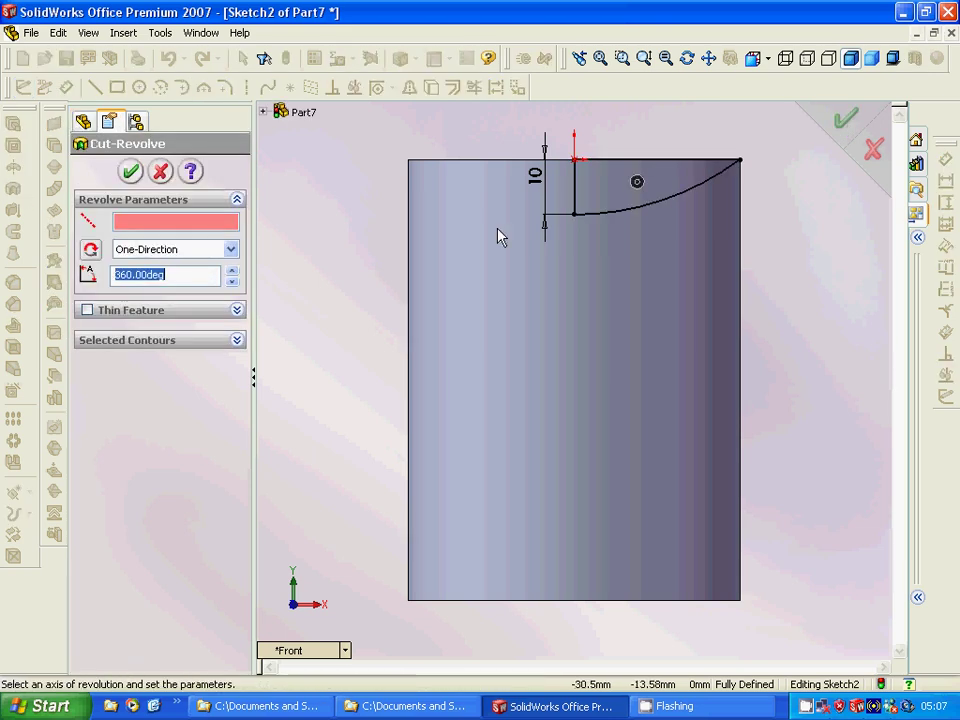
left_click(576, 203)
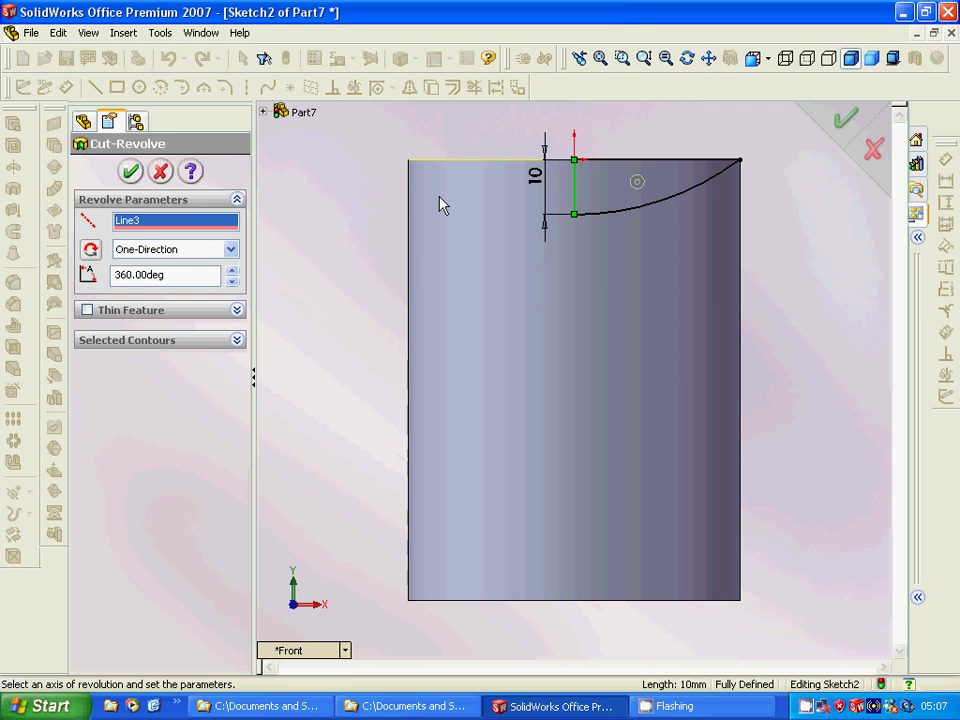
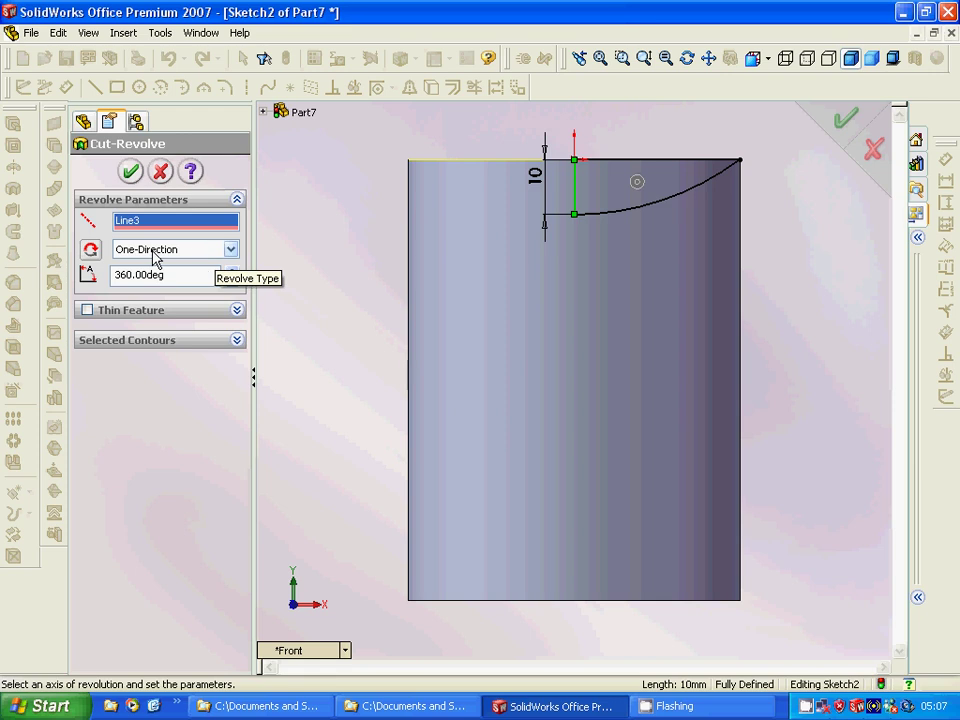
left_click(96, 255)
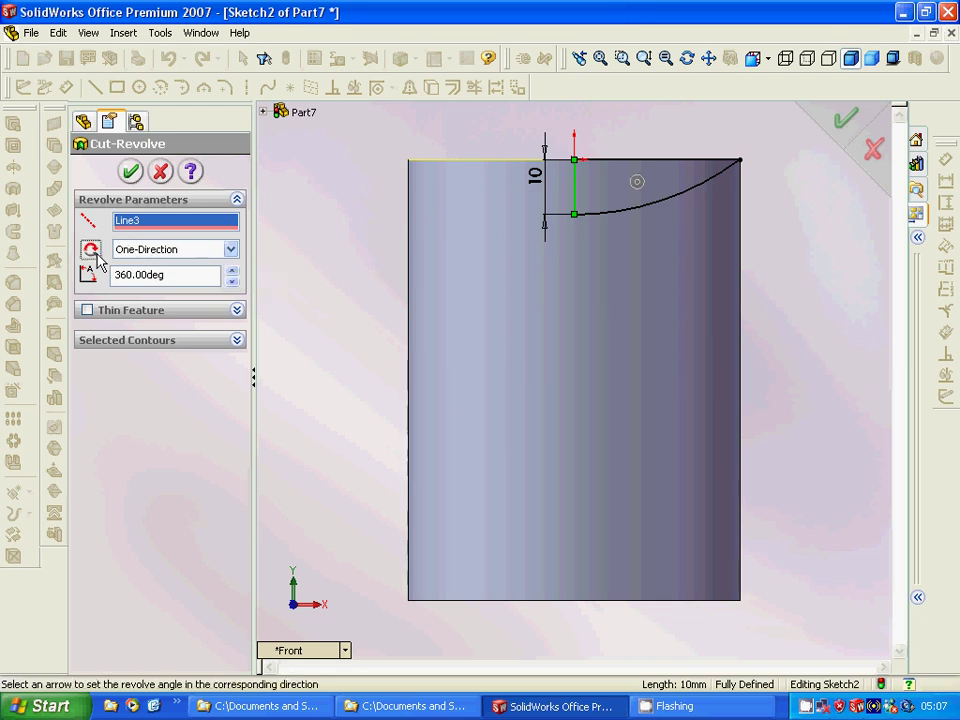
left_click(130, 171)
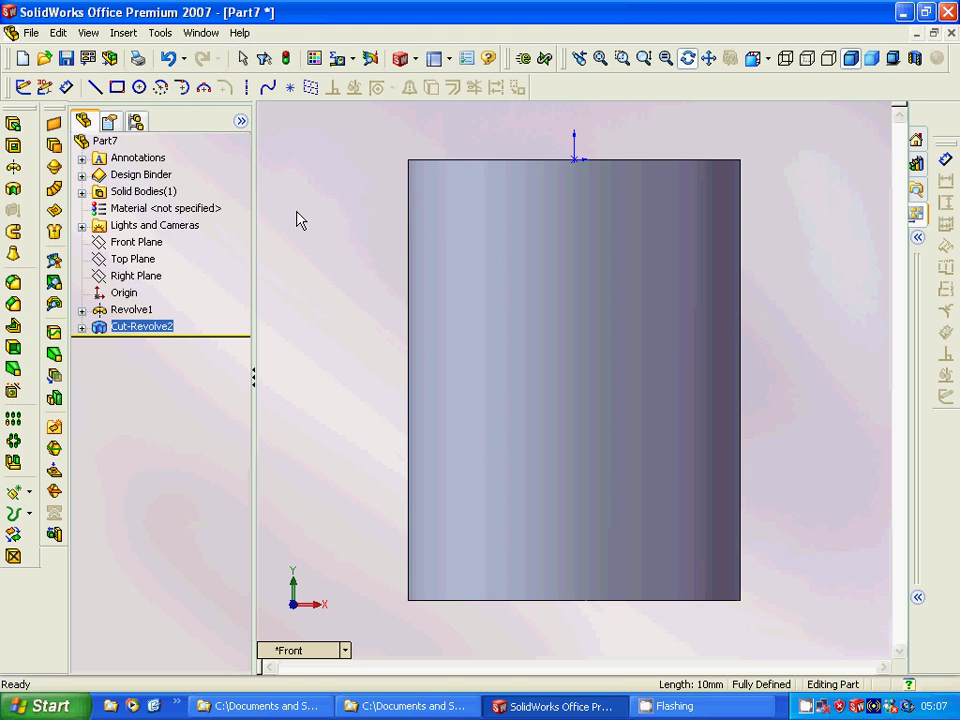
Check the hollowed top of the cylinder and start a new sketch on the Front Plane.
middle_click_drag(296, 219, 314, 282)
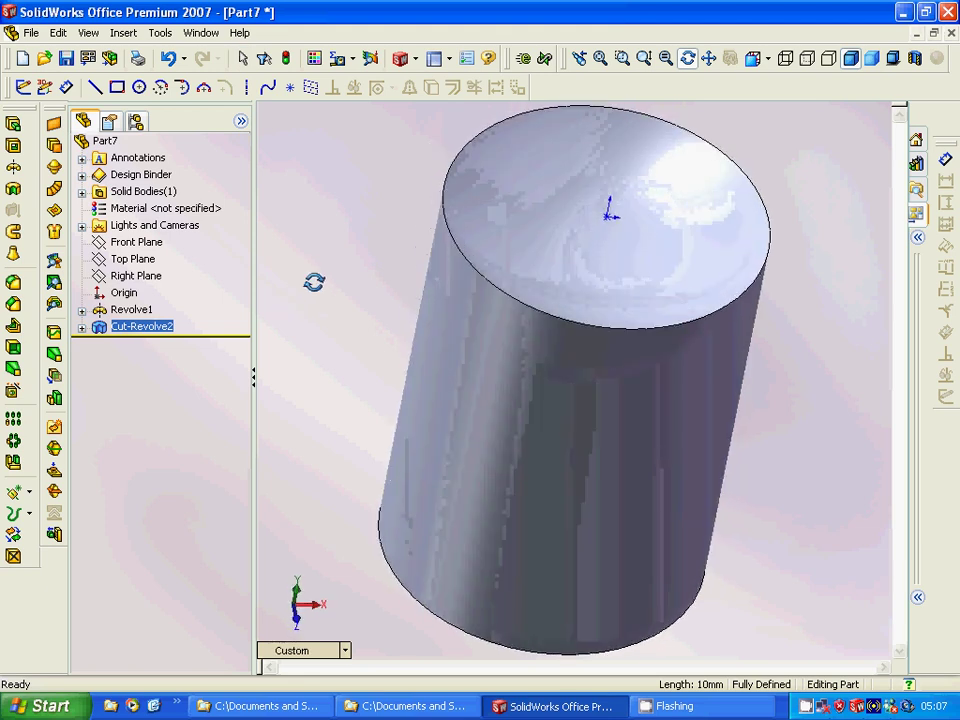
middle_click_drag(418, 321, 306, 290)
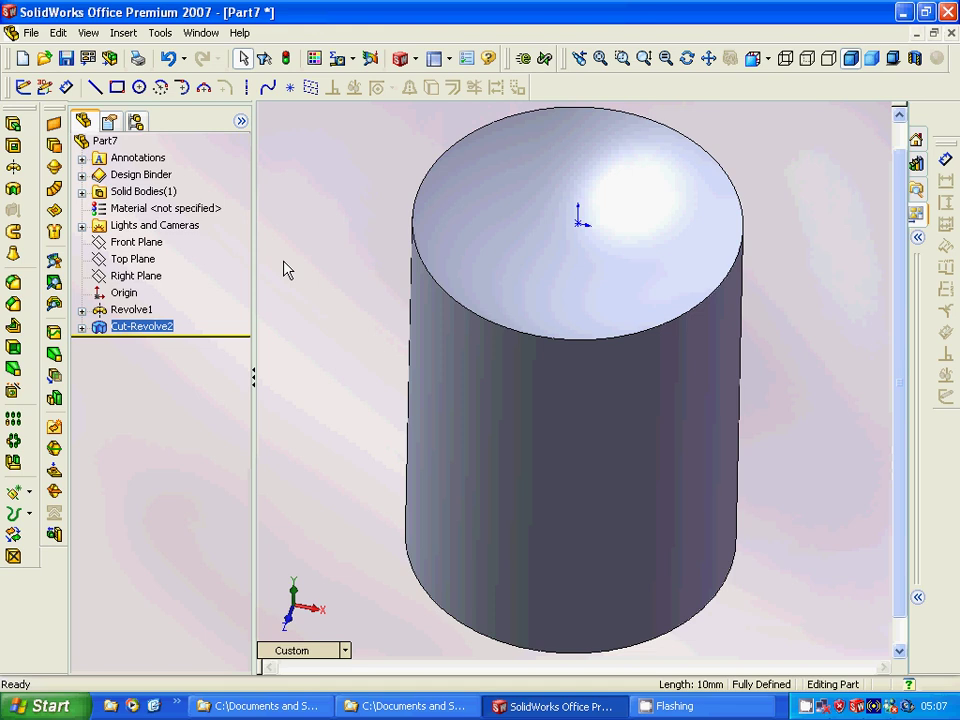
middle_click_drag(288, 266, 301, 181)
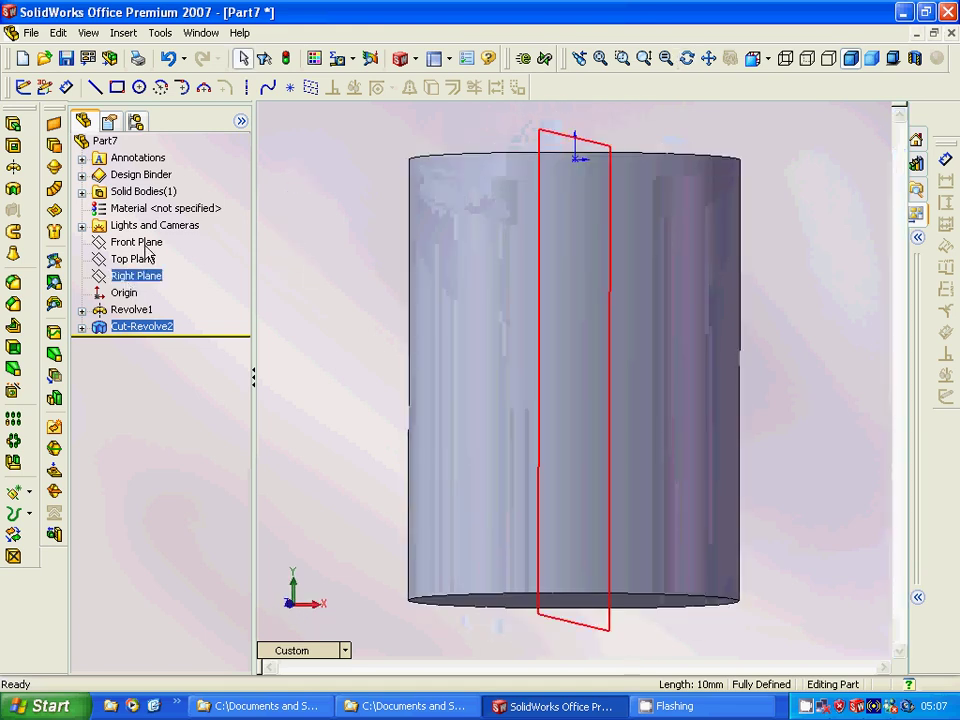
left_click(128, 242)
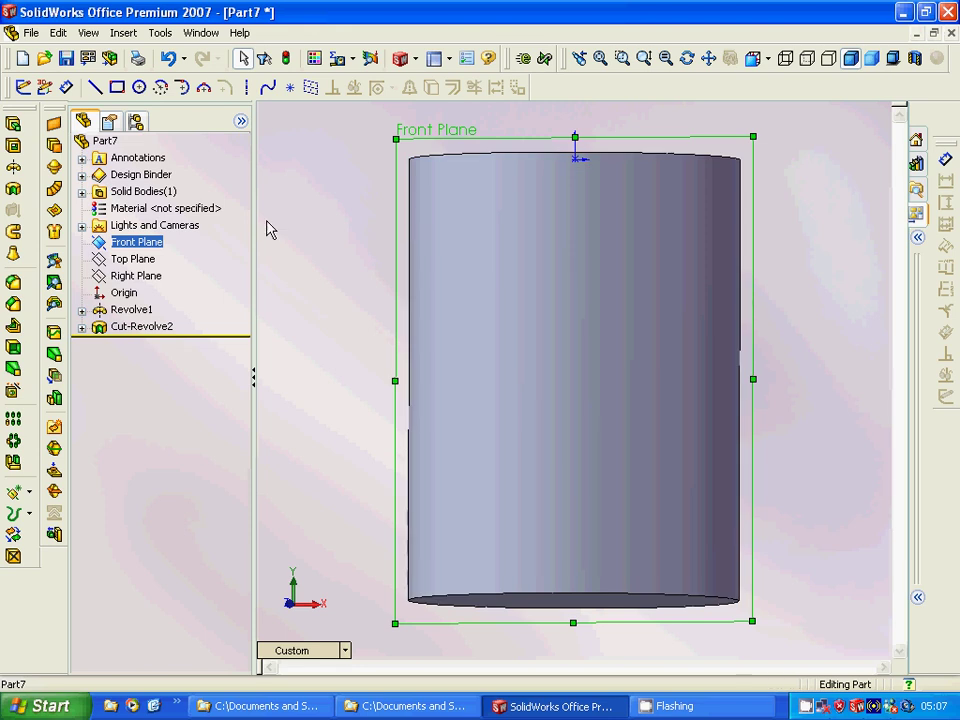
left_click(22, 87)
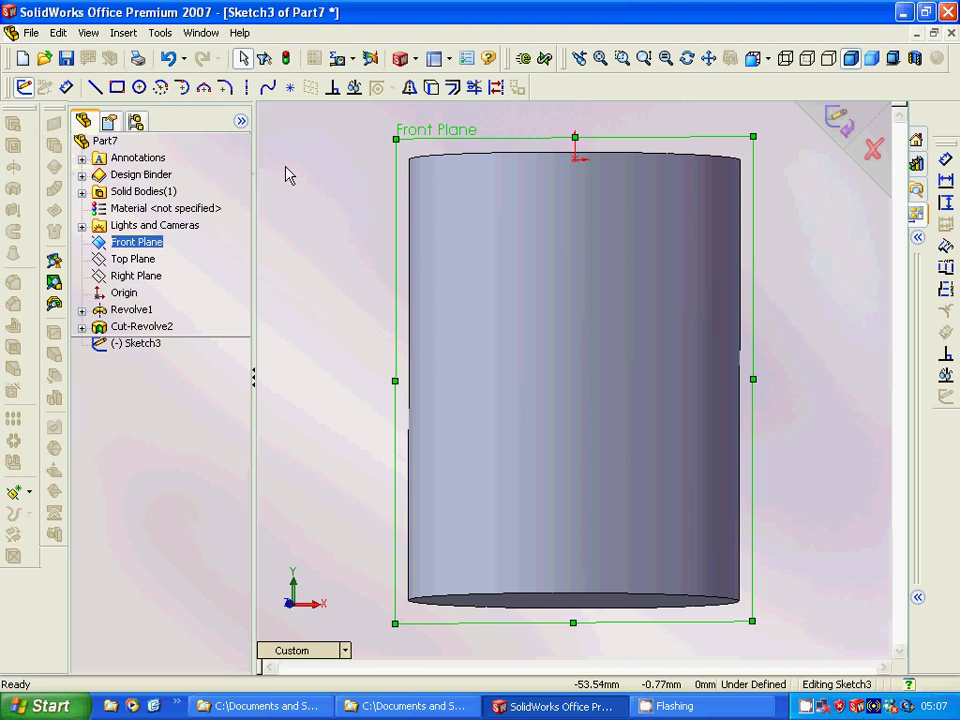
Draw a rectangle about 3.9 by 2.5 mm across the cylinder's left edge near its top, in the Front view.
left_click(118, 88)
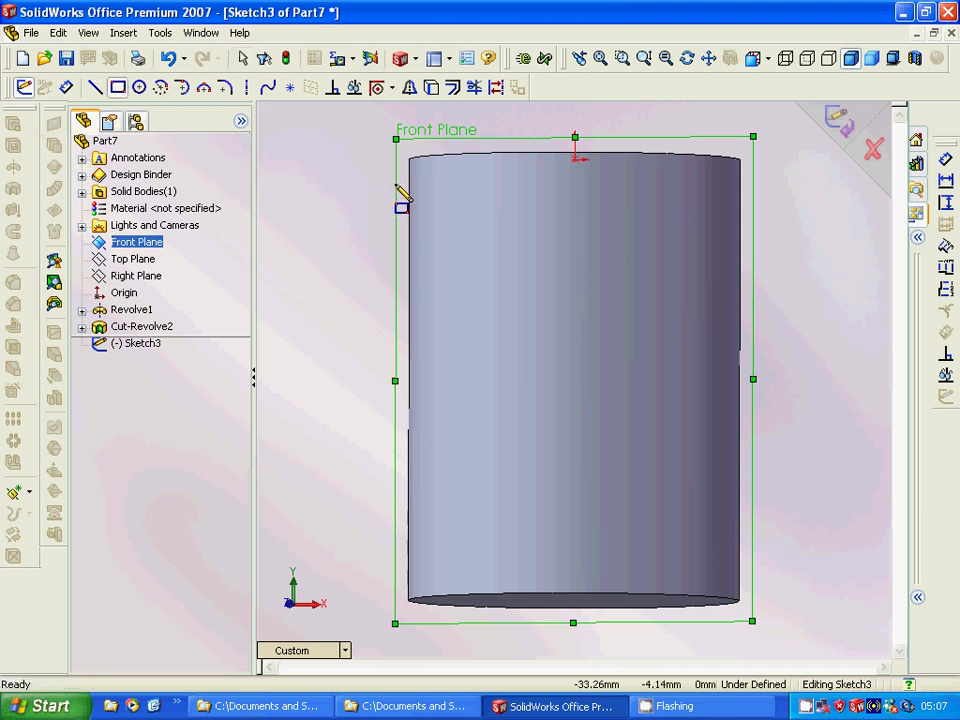
left_click(754, 58)
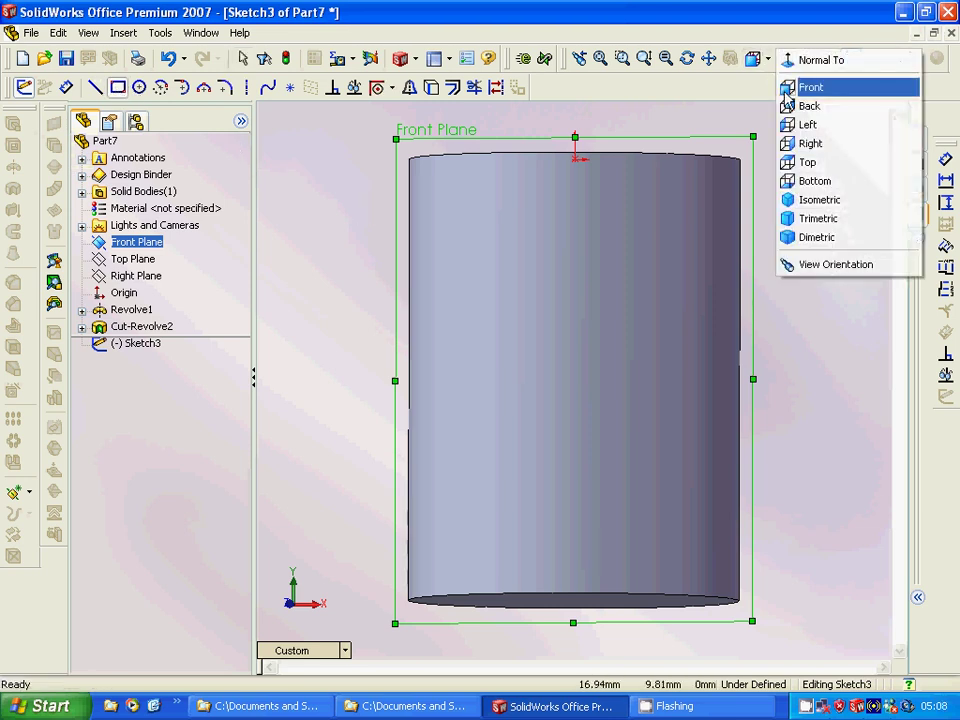
left_click(786, 90)
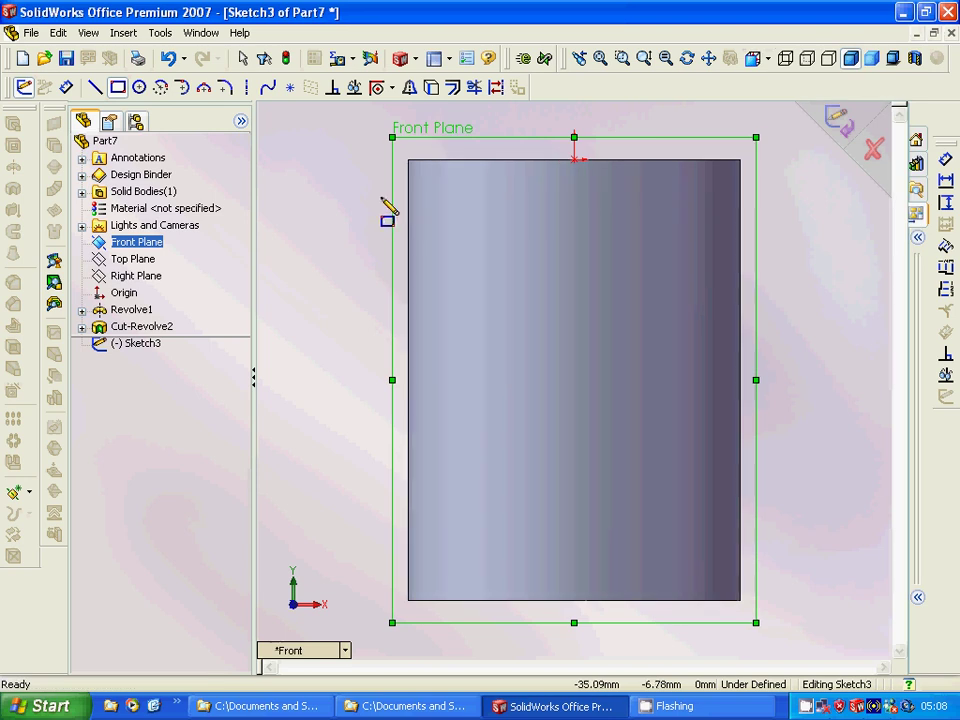
left_click(118, 90)
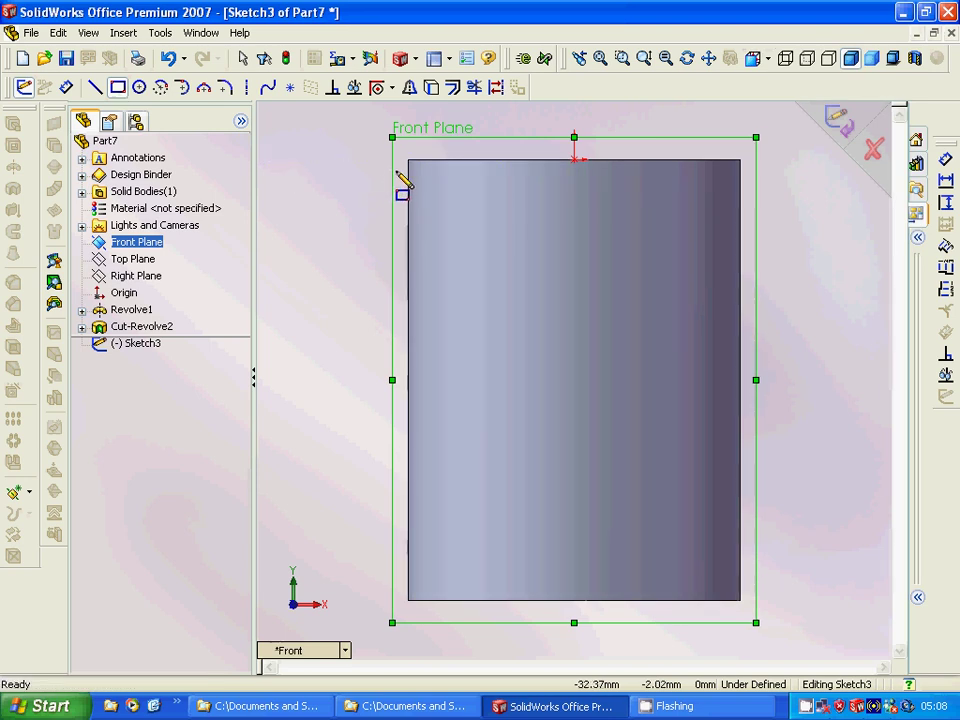
left_click(396, 171)
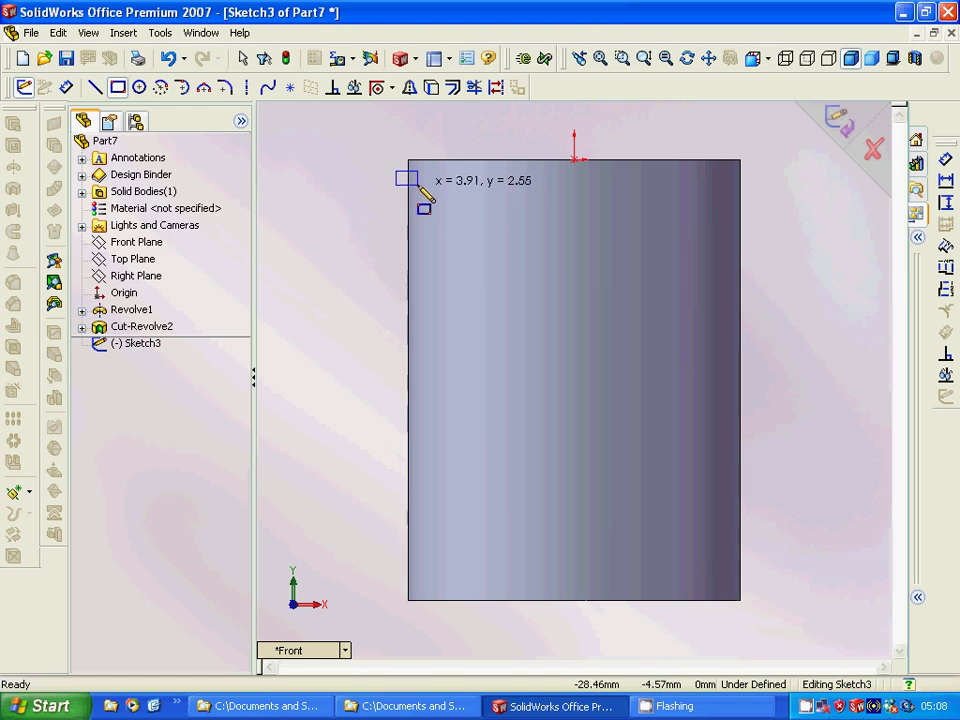
left_click(418, 186)
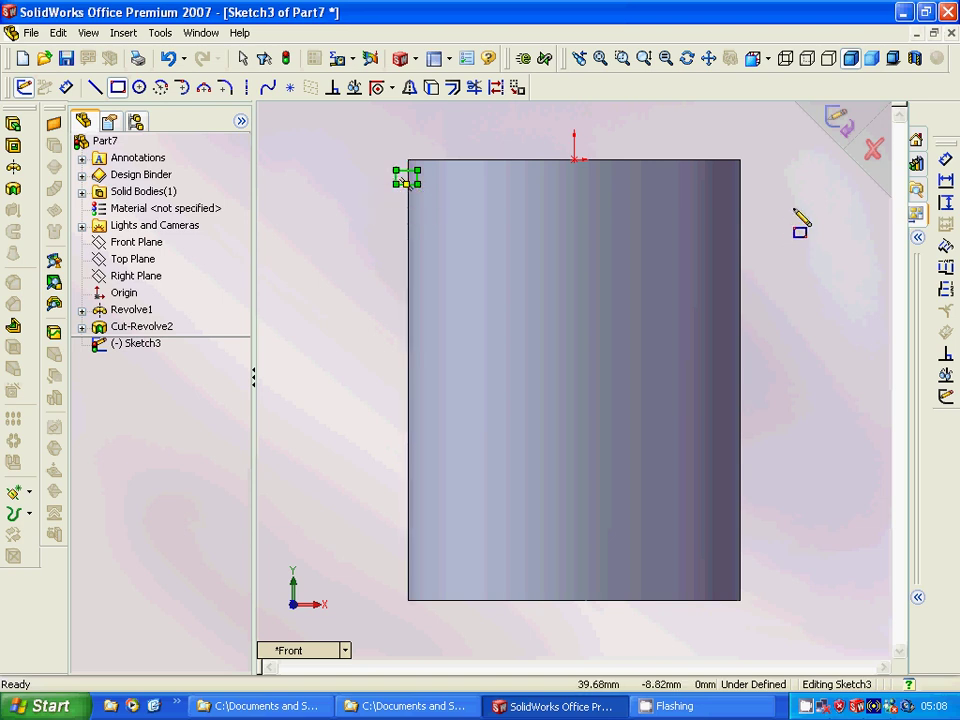
Dimension the rectangle's bottom side horizontally and set its width to 4 mm.
left_click(945, 182)
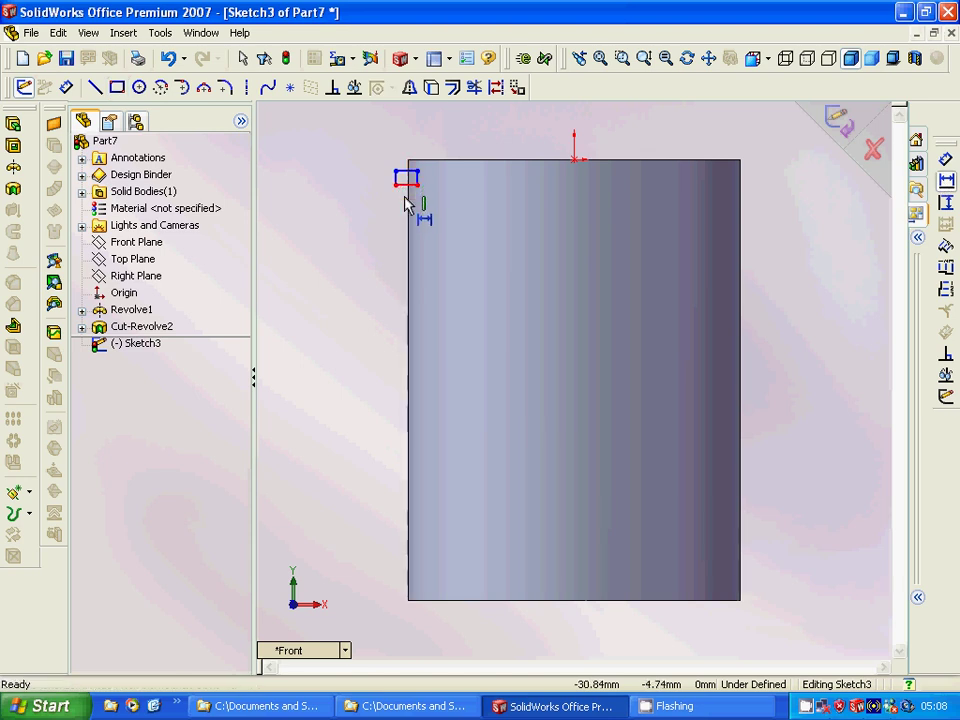
left_click(406, 186)
left_click(400, 216)
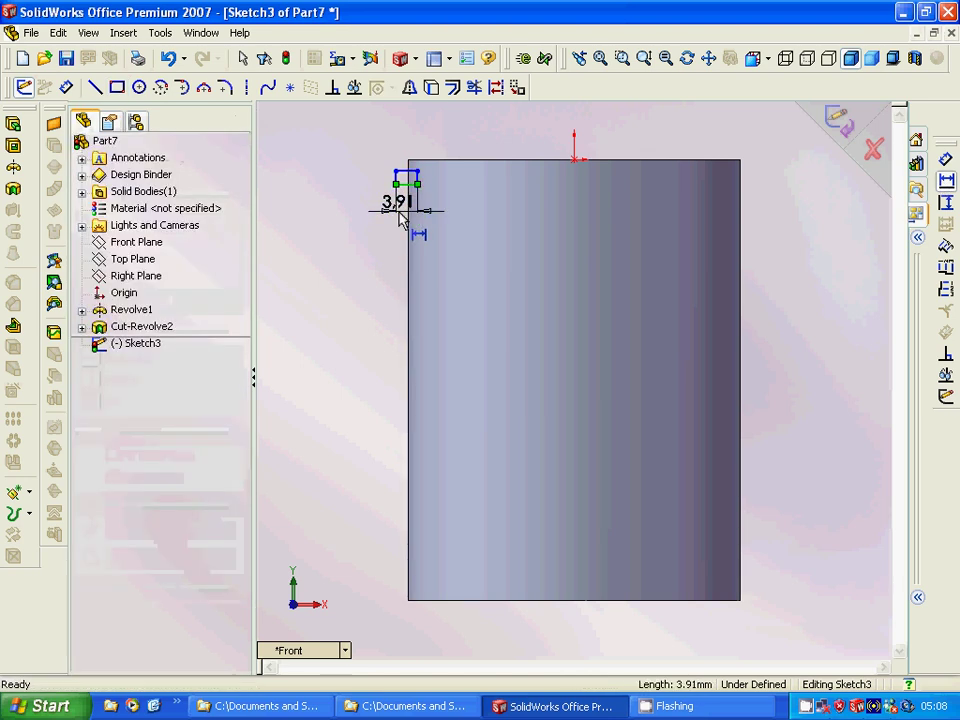
type("4")
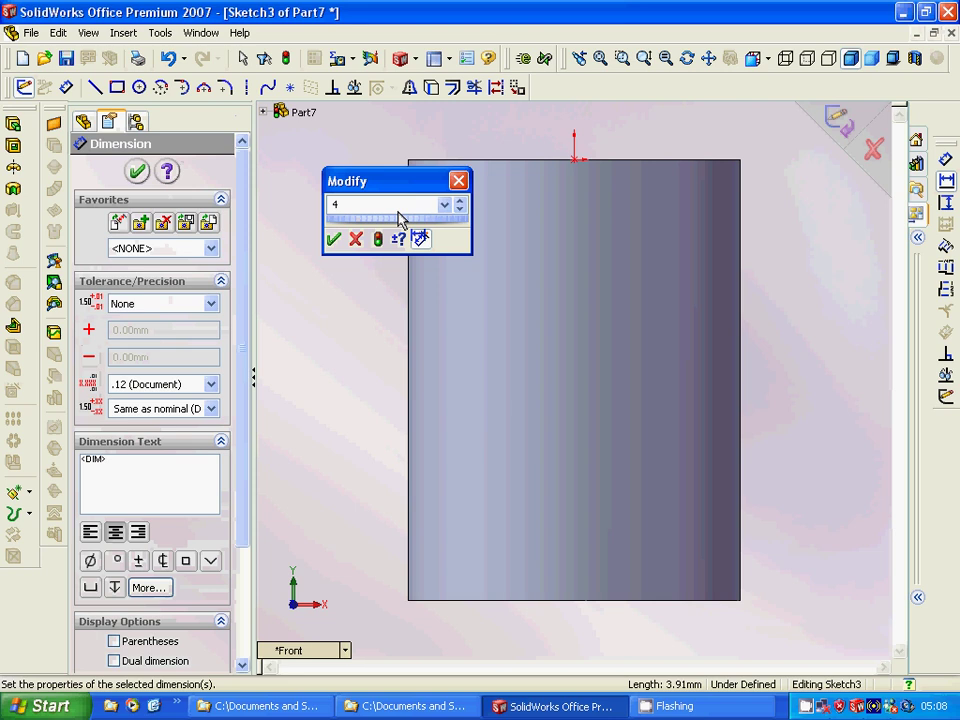
key("Return")
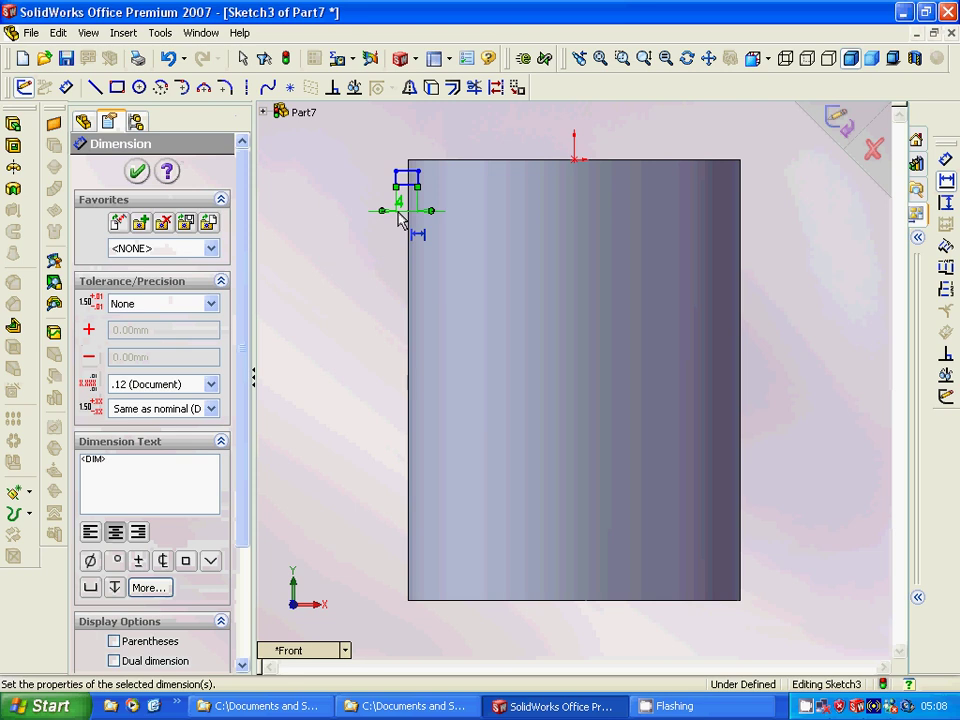
Try to add a vertical dimension for the rectangle's height using its left side and lower left corner.
left_click(945, 205)
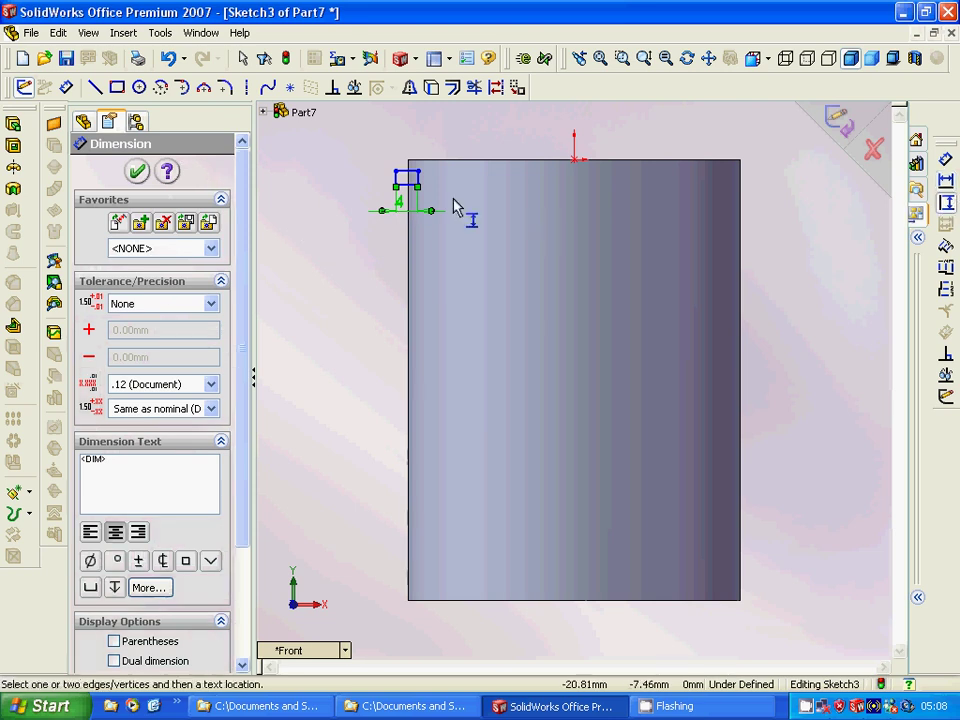
left_click(396, 174)
left_click(394, 184)
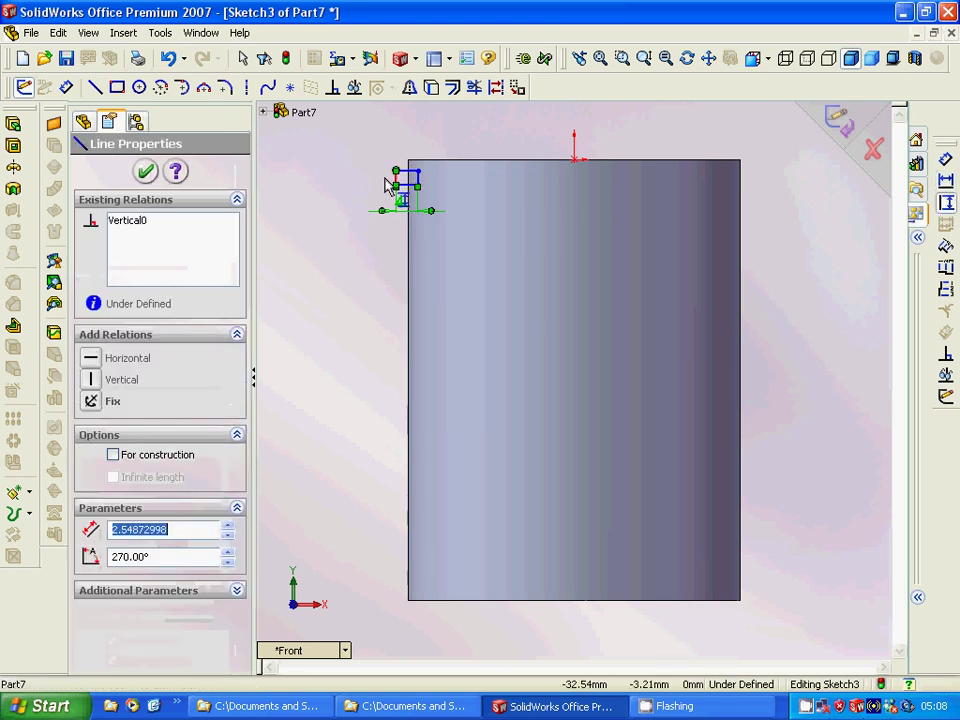
left_click(145, 171)
left_click(281, 203)
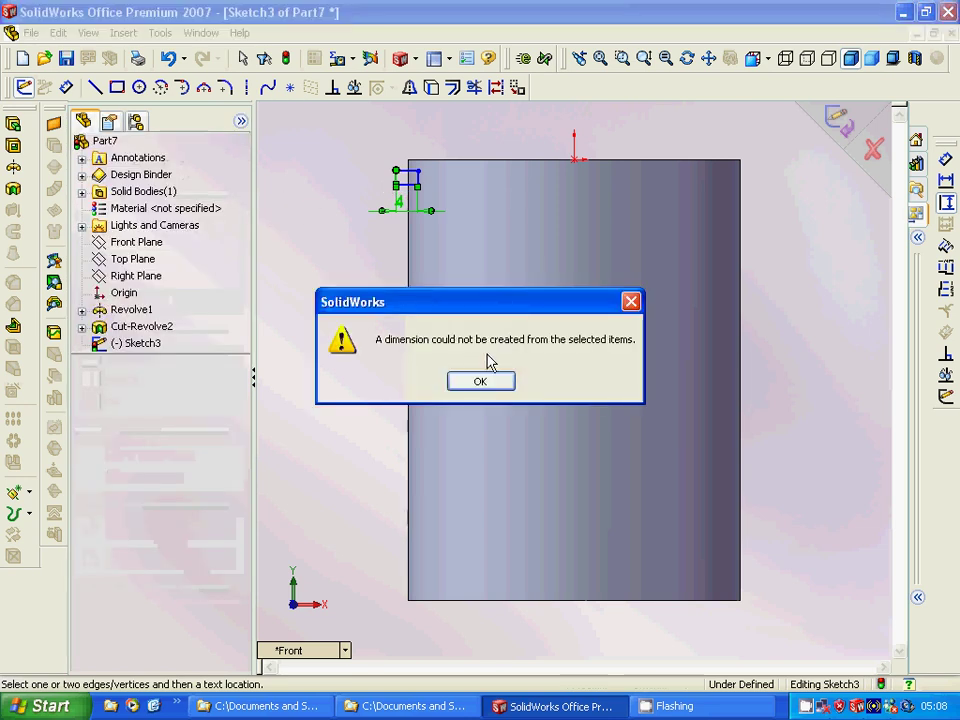
left_click(475, 381)
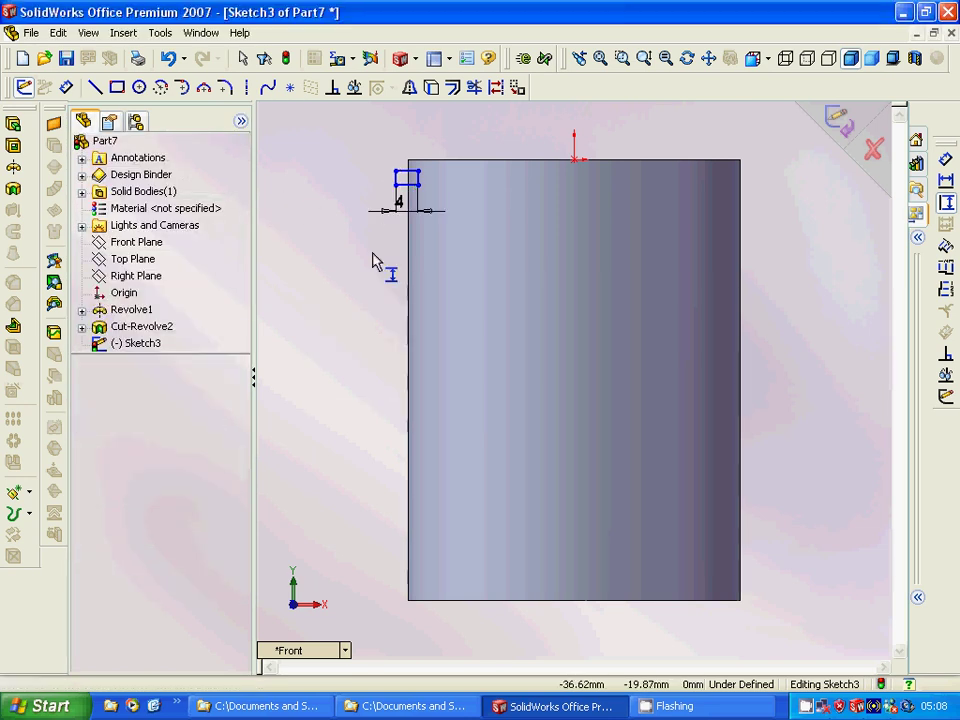
Try to set the length of the rectangle's left side to 3 mm while adding a vertical dimension.
left_click(398, 184)
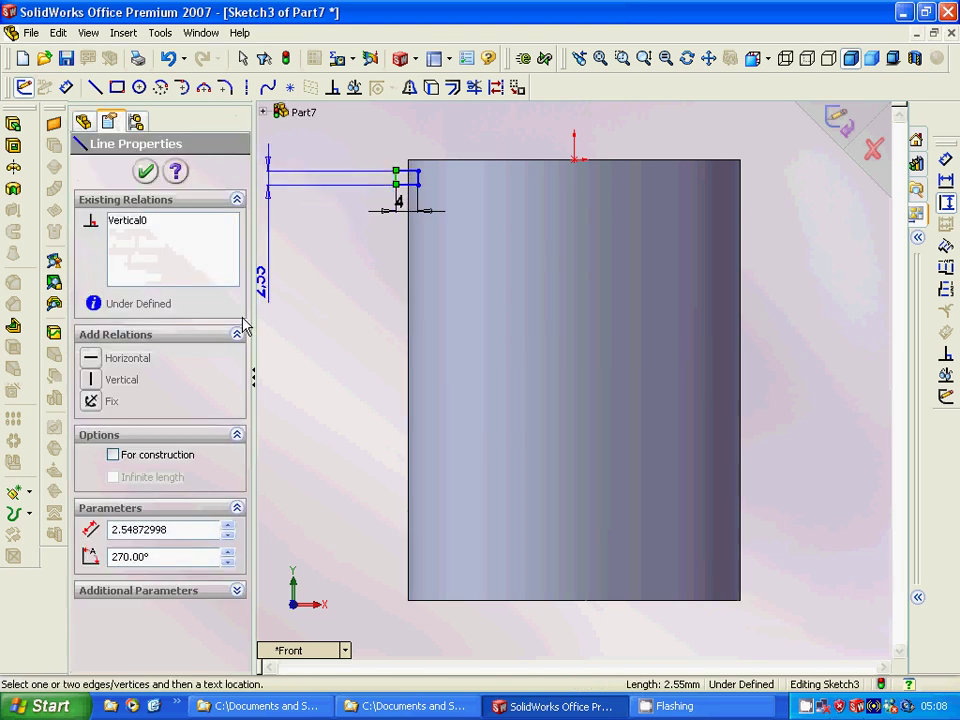
double_click(190, 529)
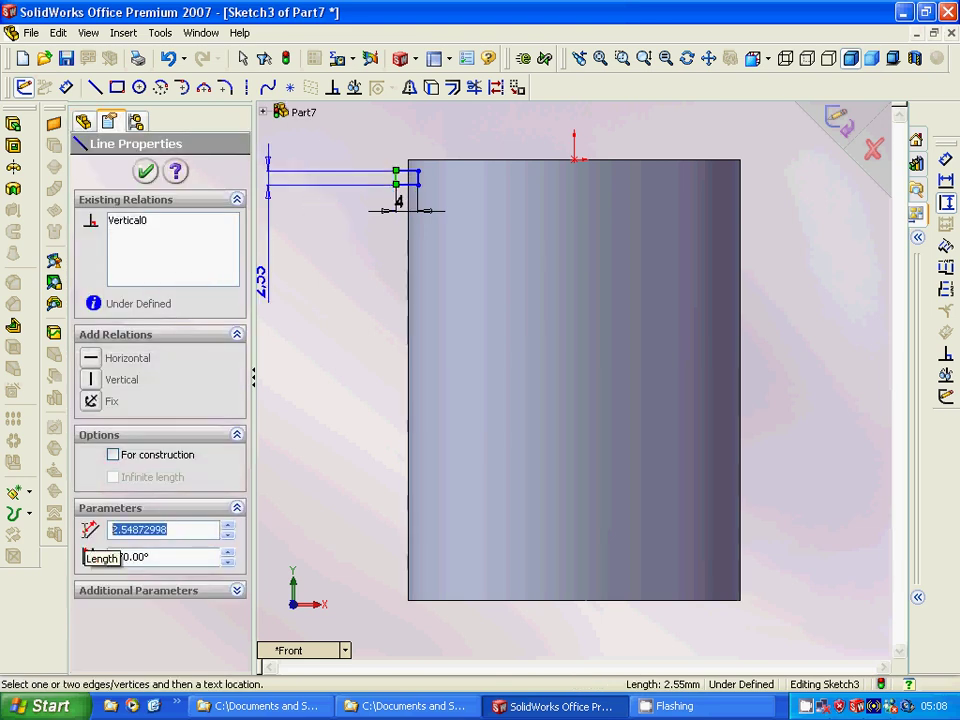
type("3")
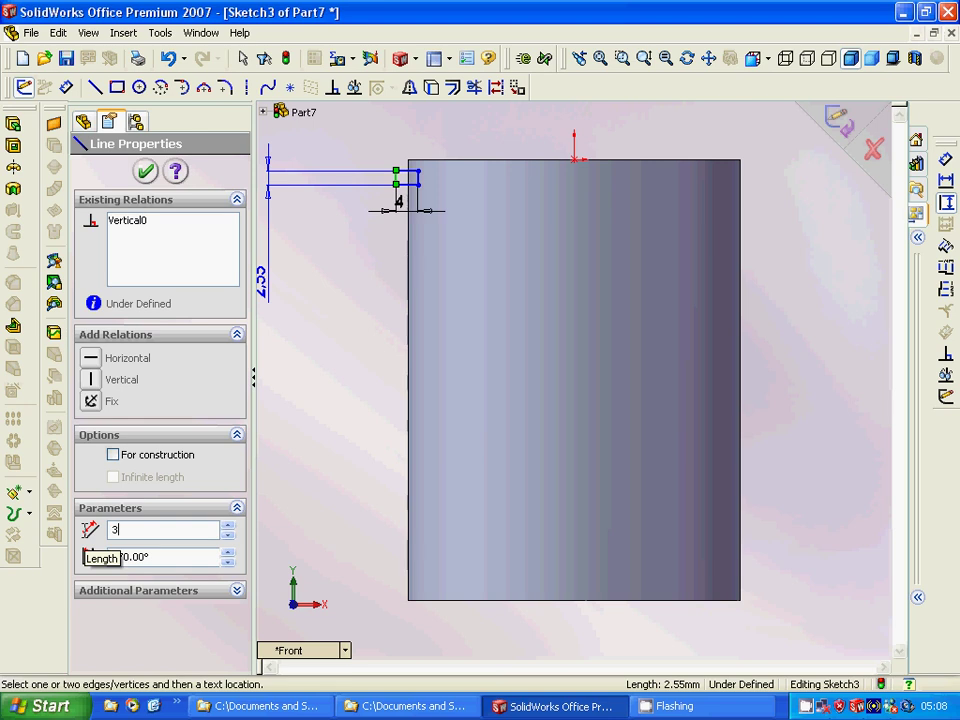
key("Escape")
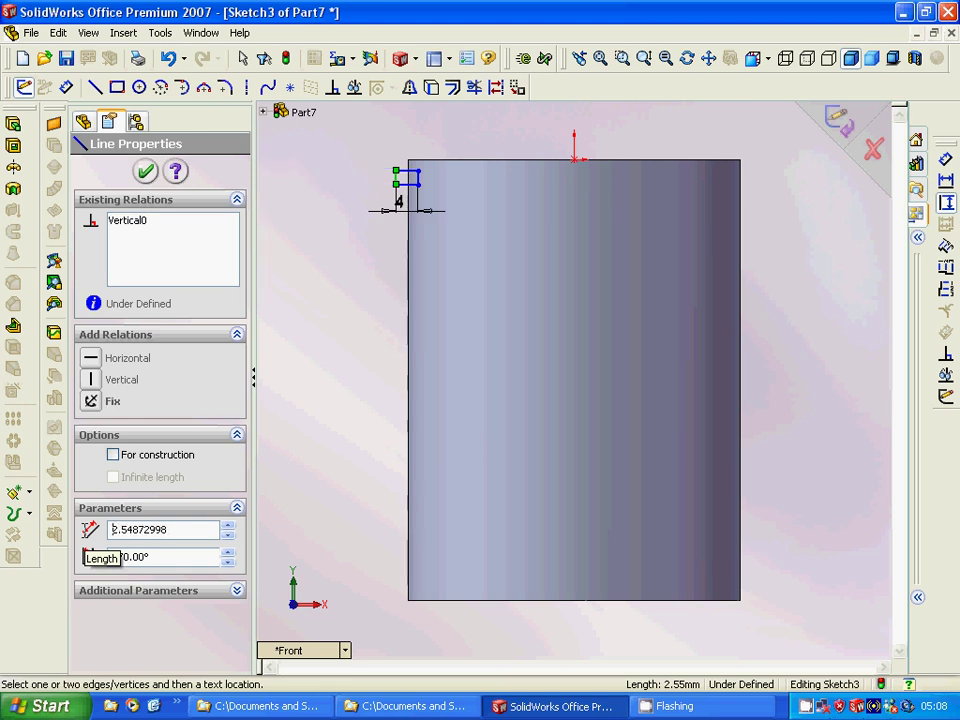
double_click(176, 529)
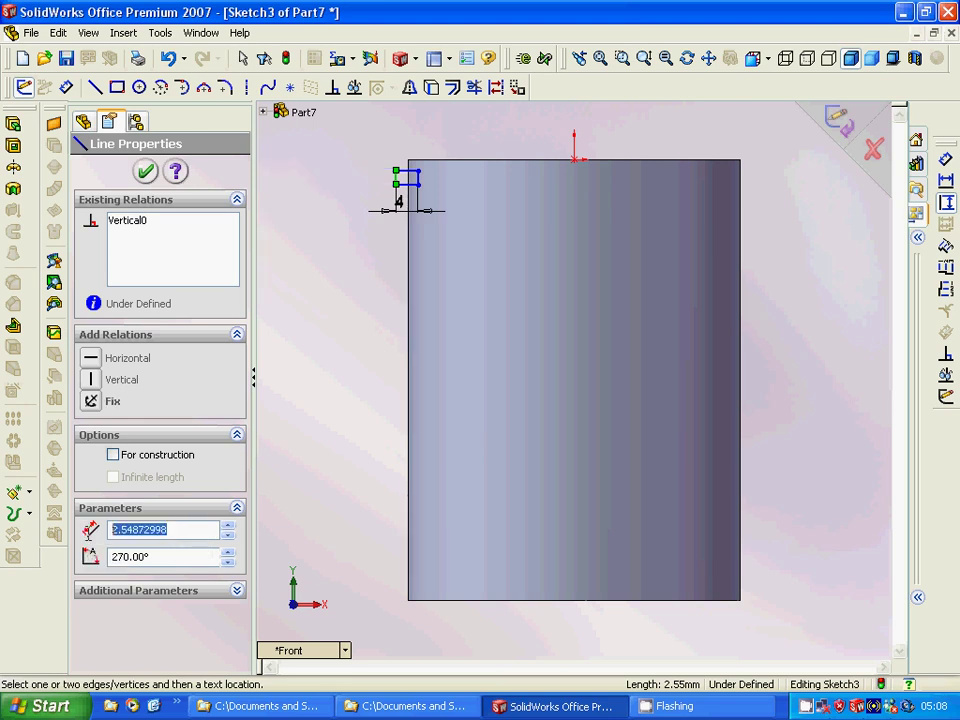
type("3")
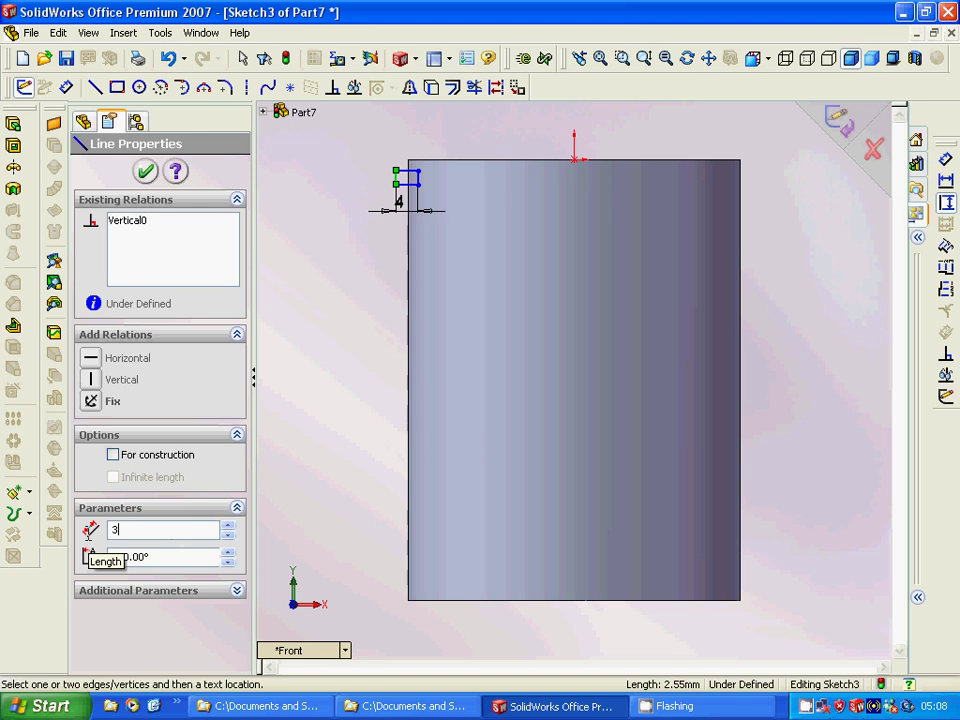
key("Escape")
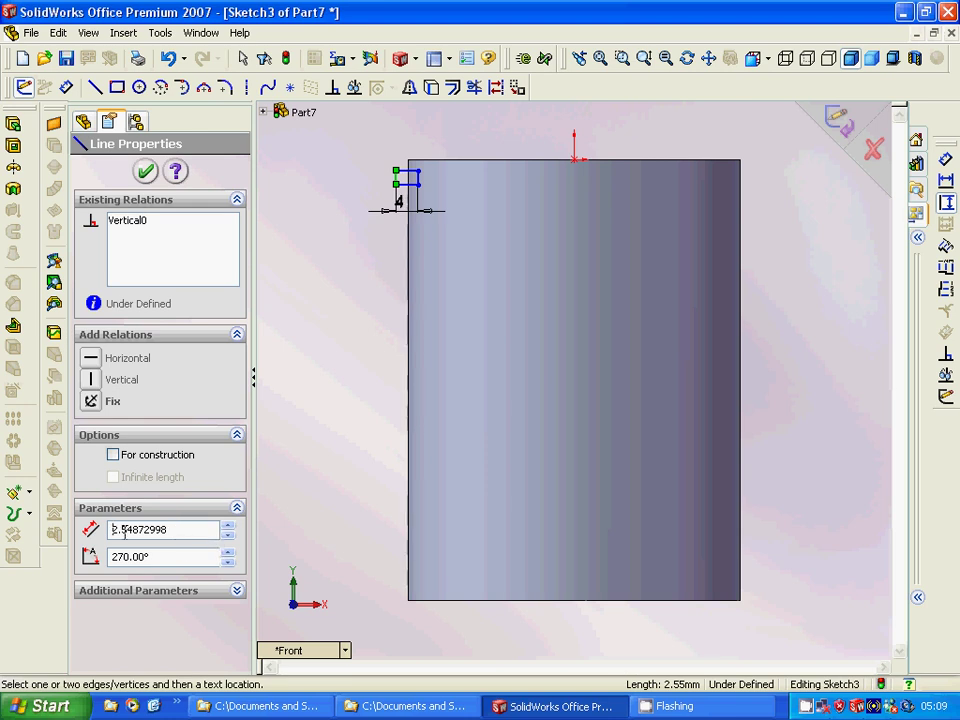
left_click(146, 174)
left_click(396, 178)
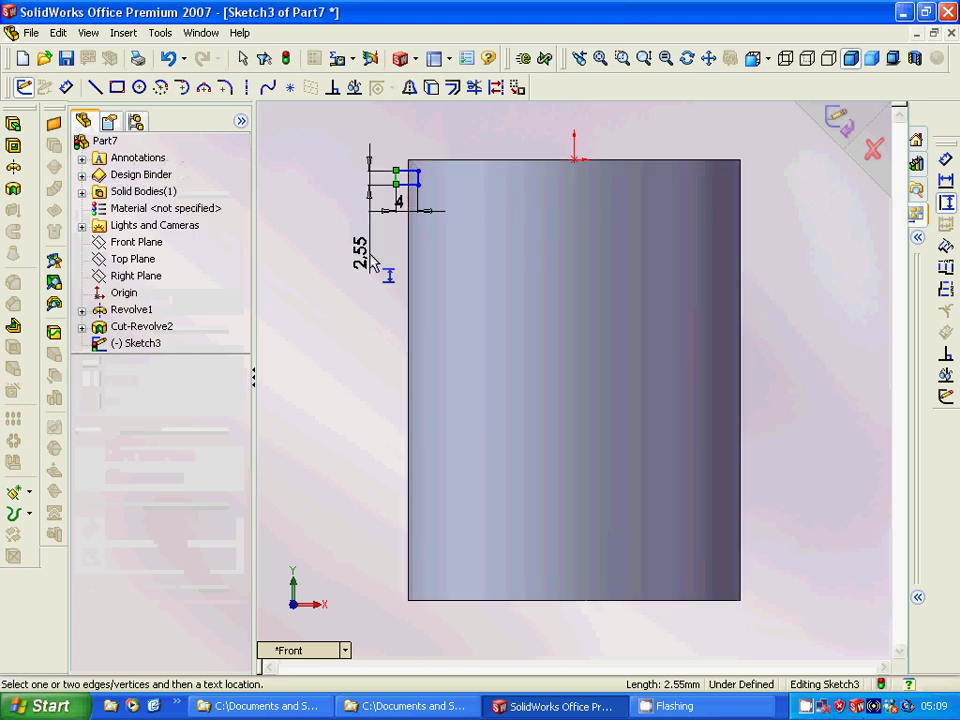
key("Escape")
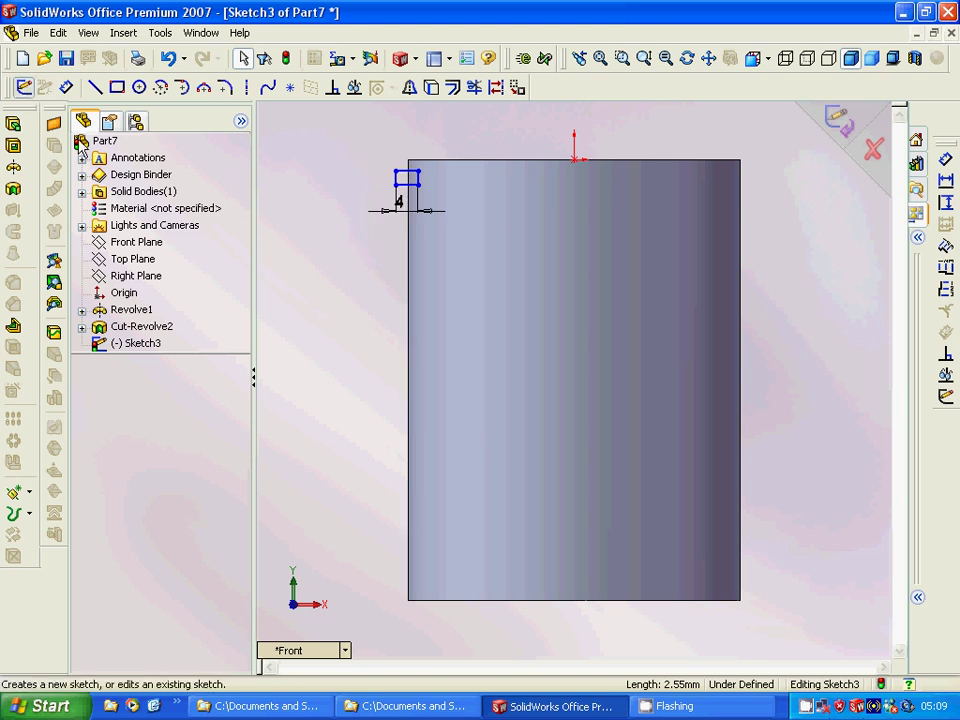
Try to make a revolved cut from the rectangle sketch using the part's origin as the axis reference.
left_click(135, 343)
left_click(124, 292, "ctrl")
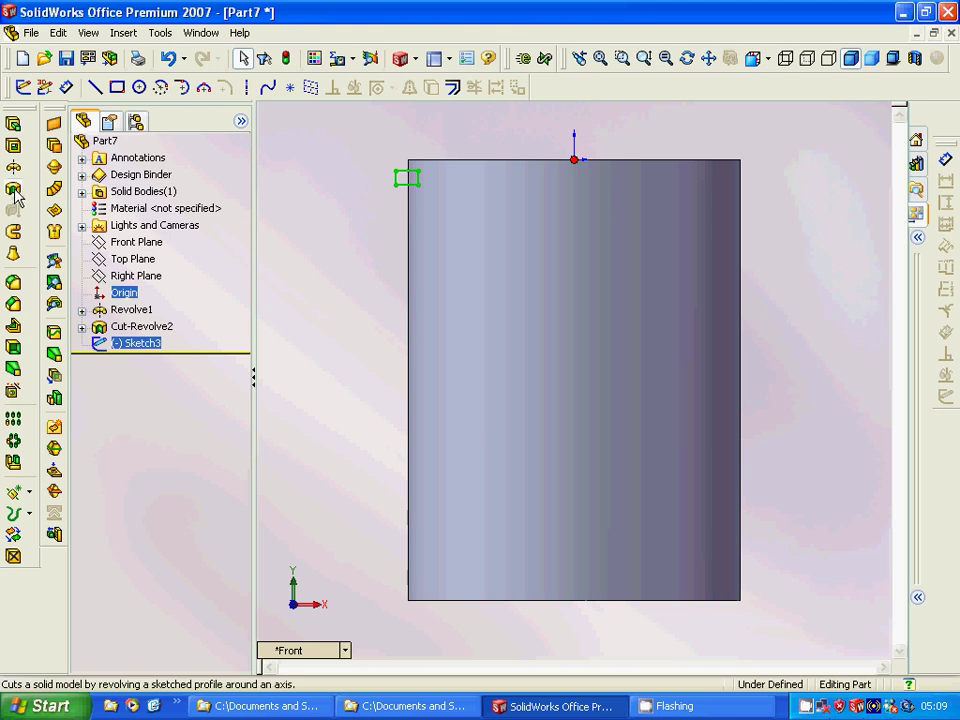
left_click(14, 190)
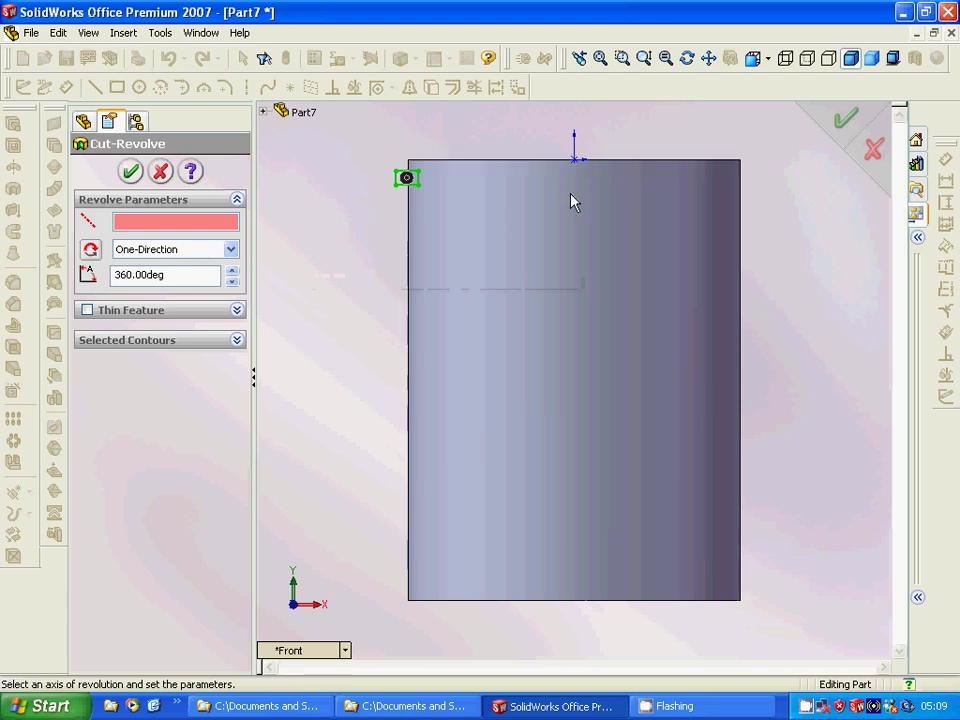
middle_click_drag(559, 212, 512, 240)
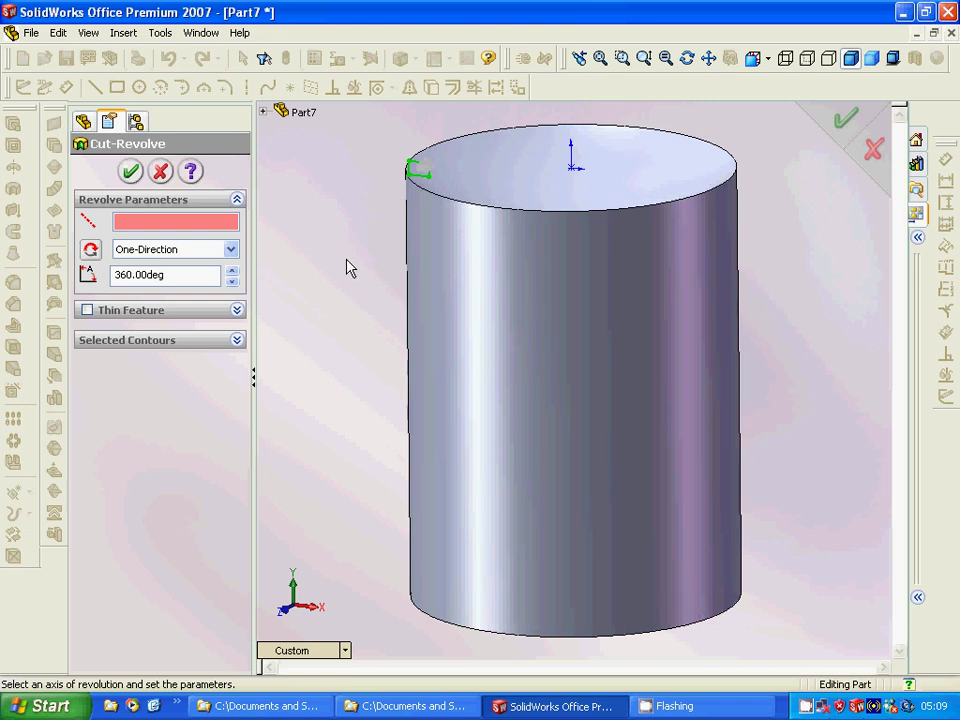
left_click(161, 173)
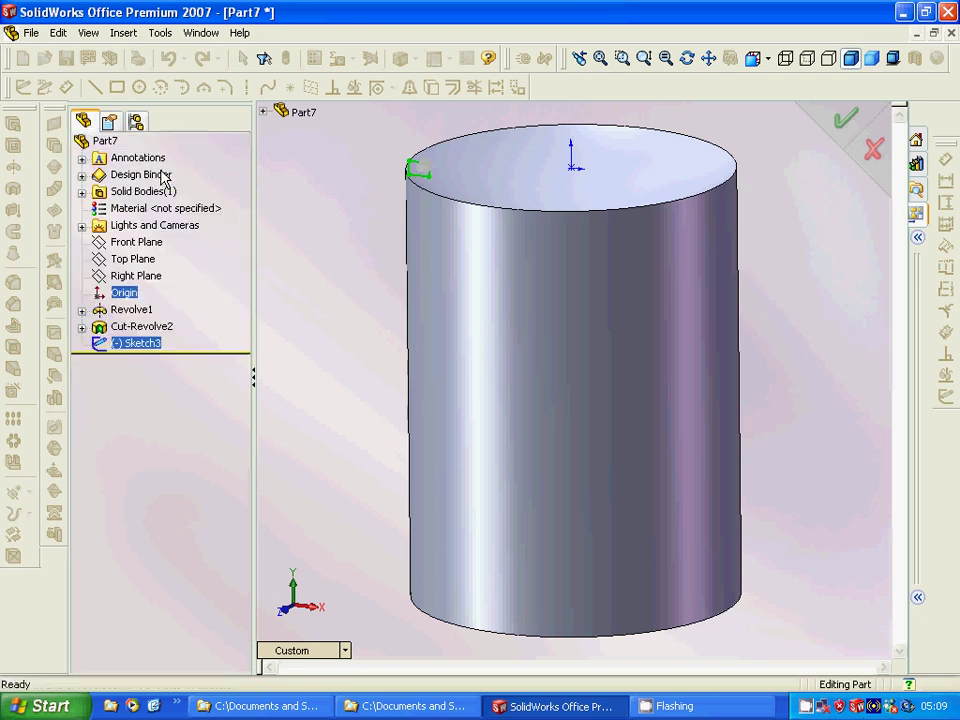
left_click(128, 294)
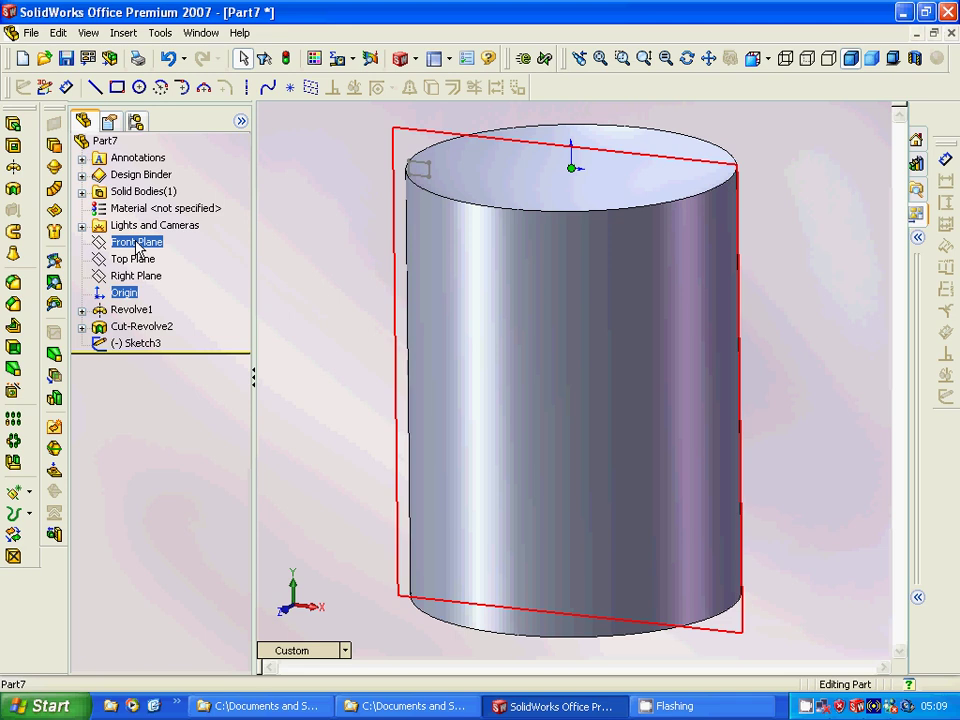
Examine the General, View Rotation/Zoom, Relations/Snaps and Drawings system options and close them without saving changes.
left_click(160, 32)
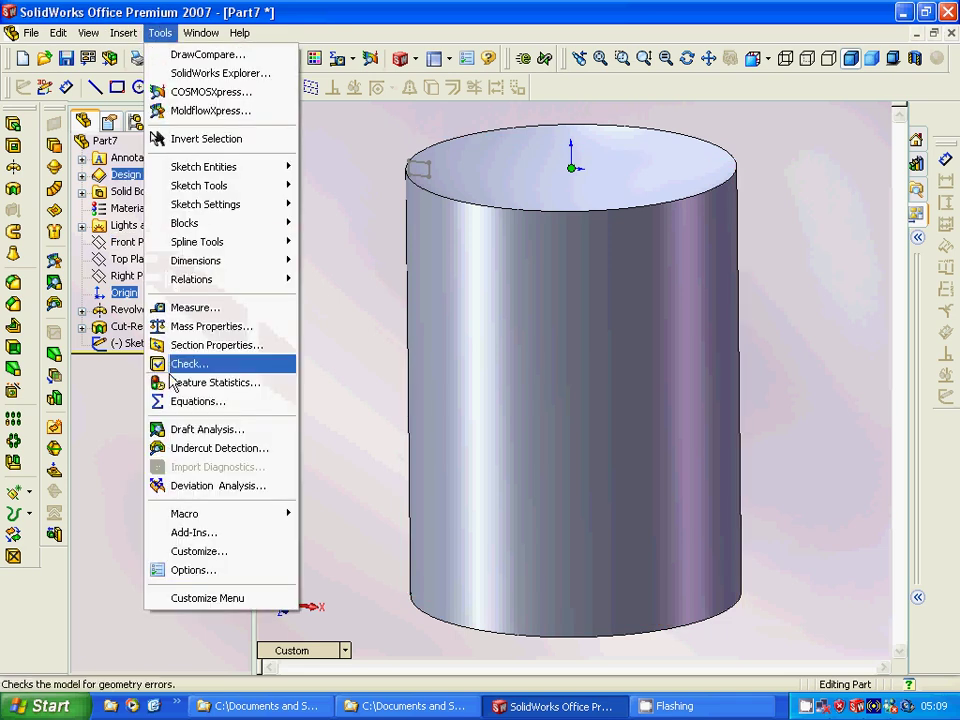
left_click(192, 570)
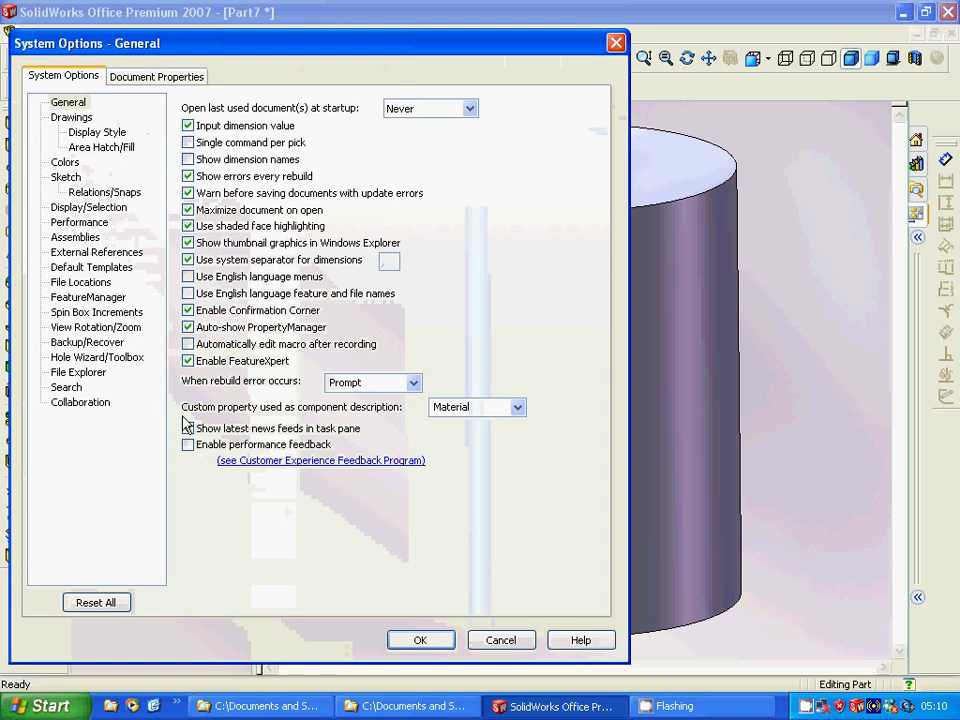
left_click(188, 428)
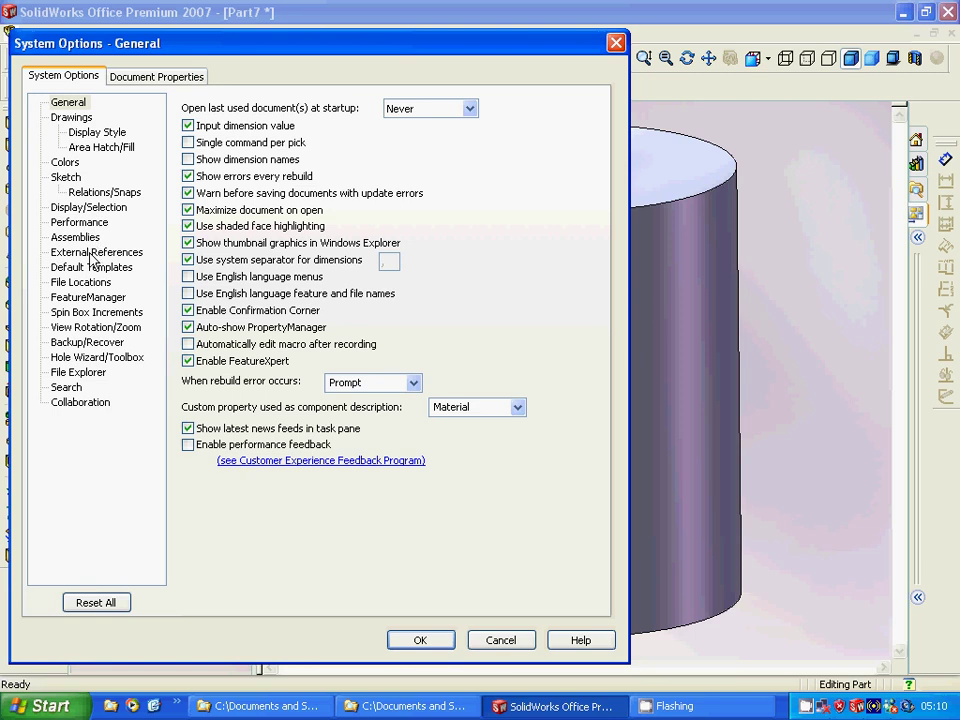
left_click(94, 330)
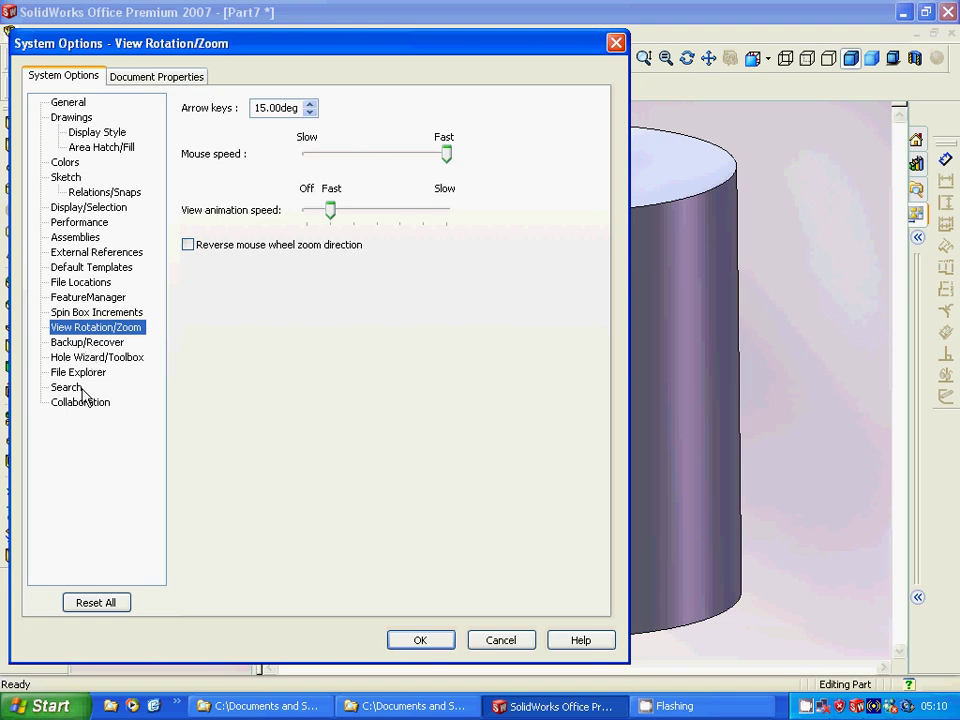
left_click(72, 193)
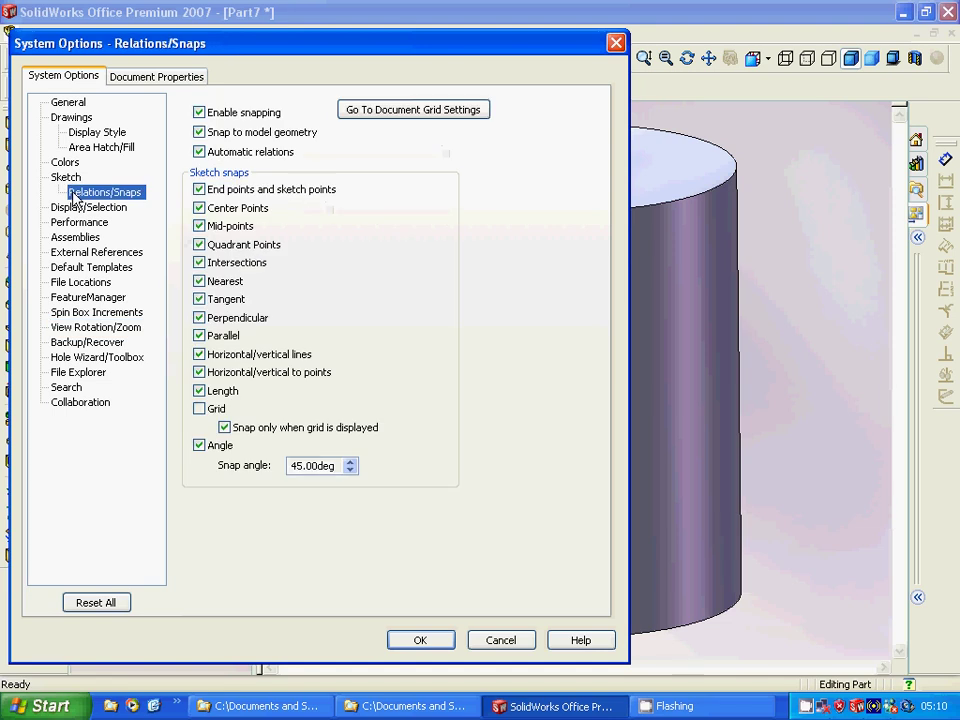
left_click(201, 410)
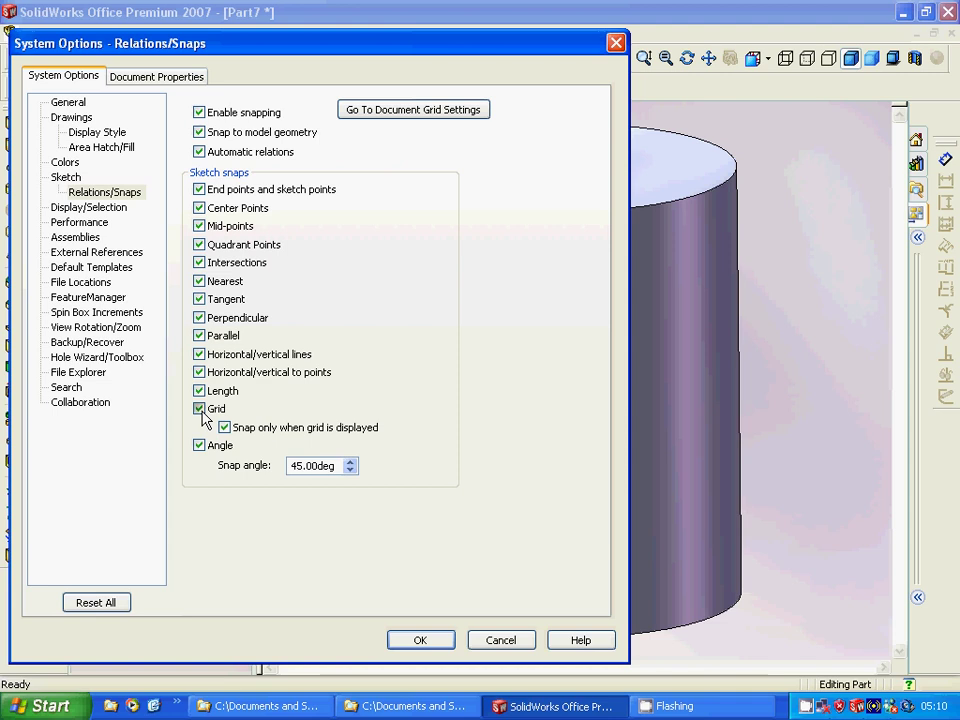
left_click(201, 410)
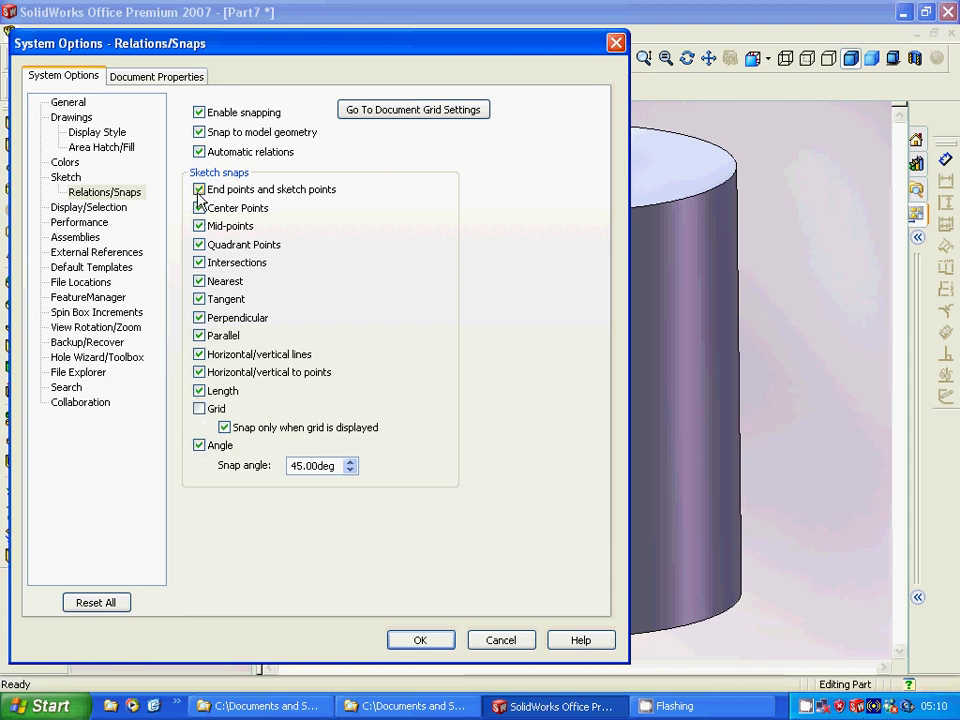
left_click(70, 117)
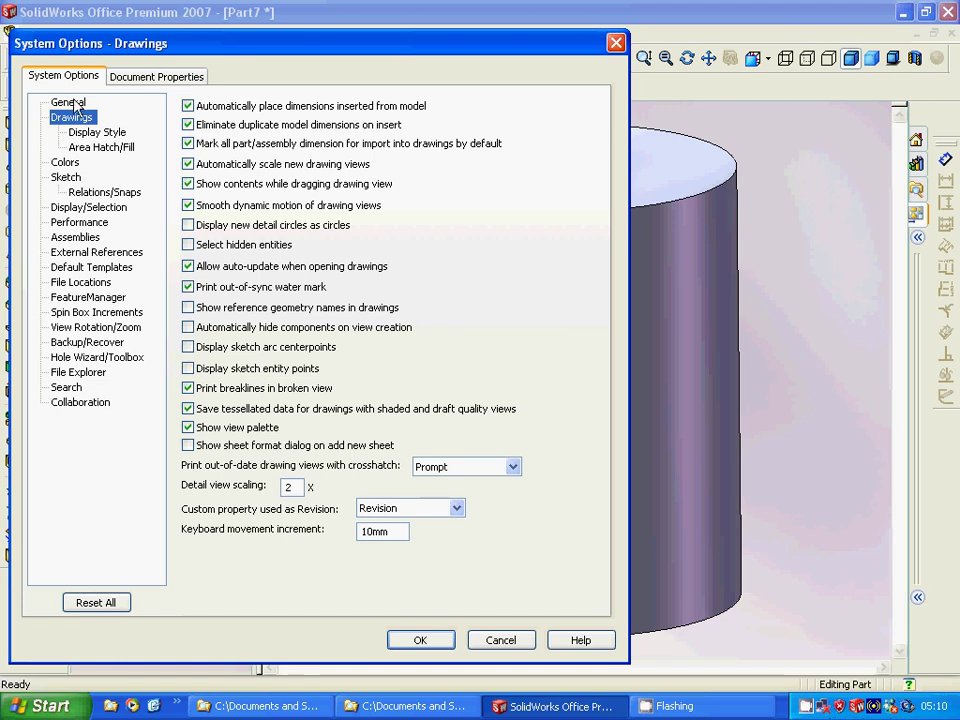
left_click(503, 635)
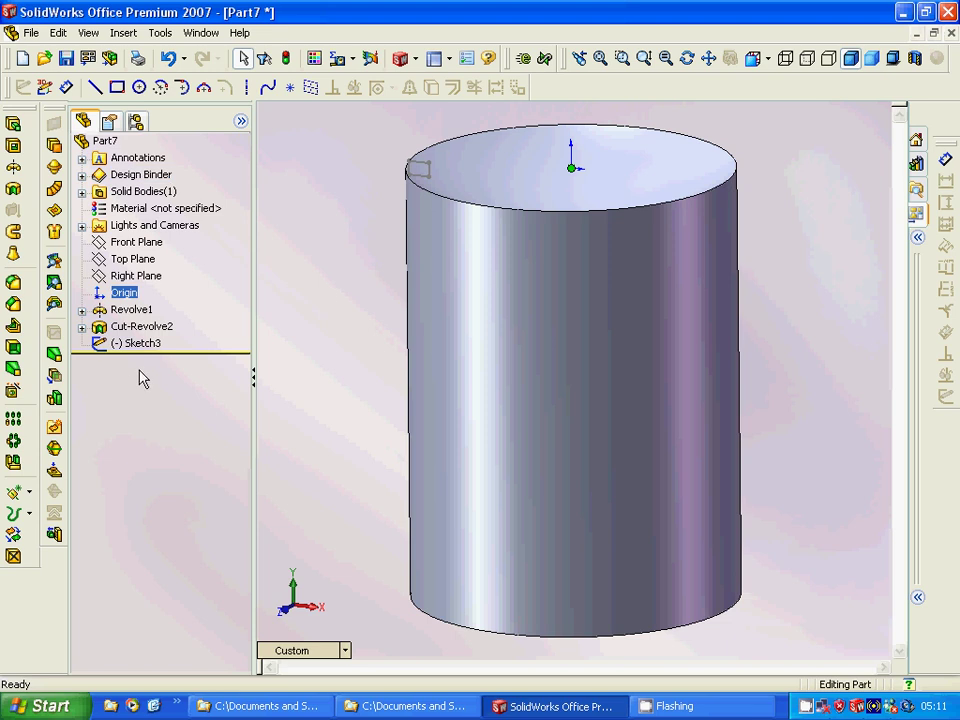
Create a reference axis through the origin, perpendicular to the cylinder's flat bottom face.
left_click(305, 323)
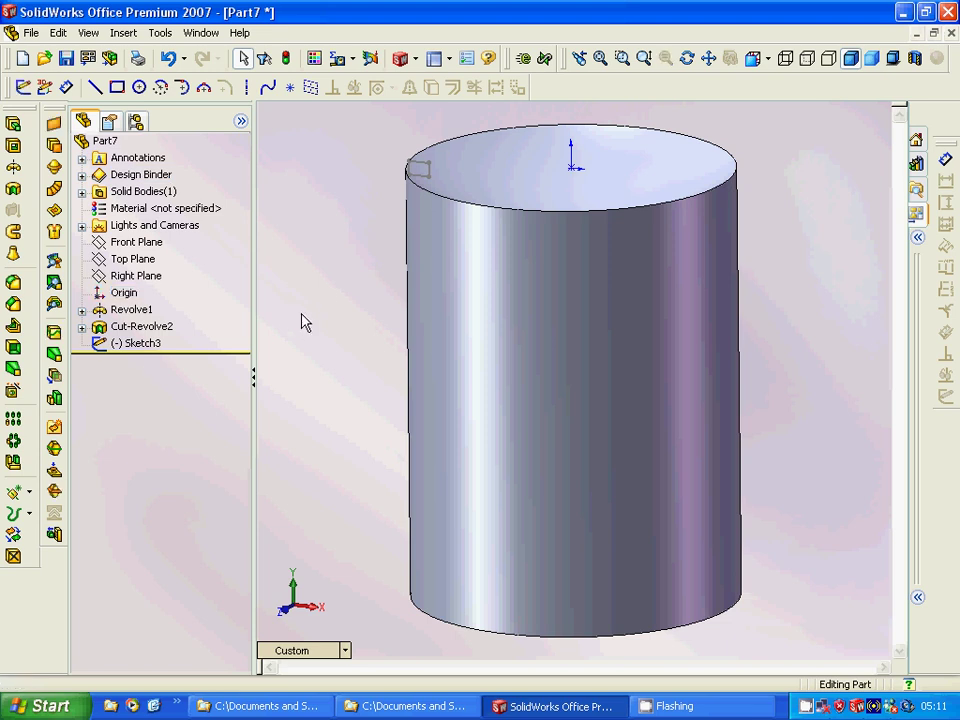
left_click(30, 496)
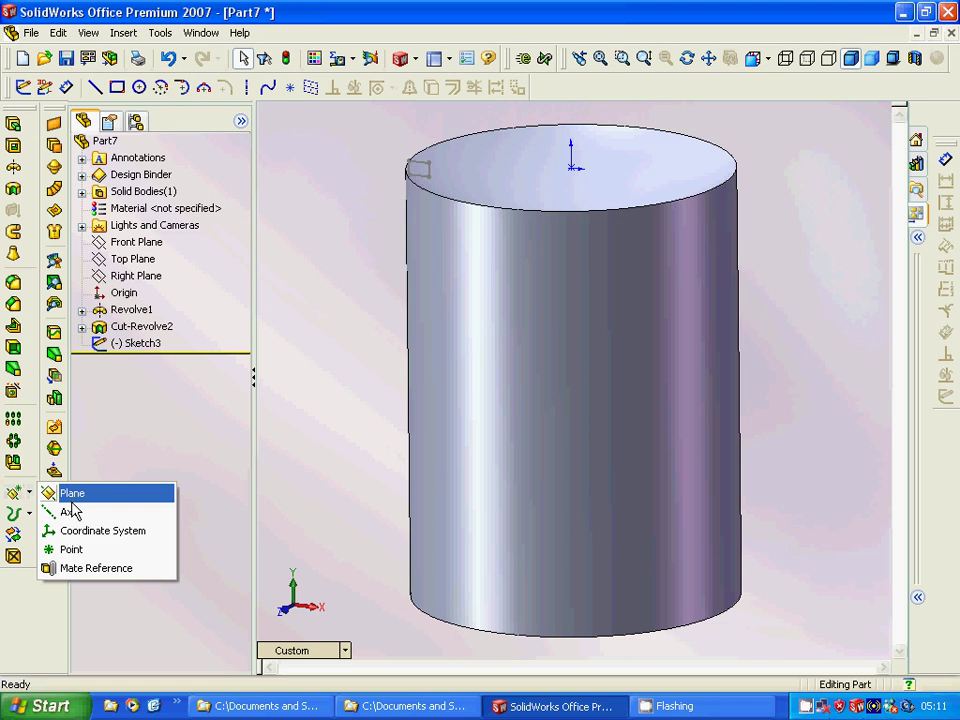
left_click(70, 512)
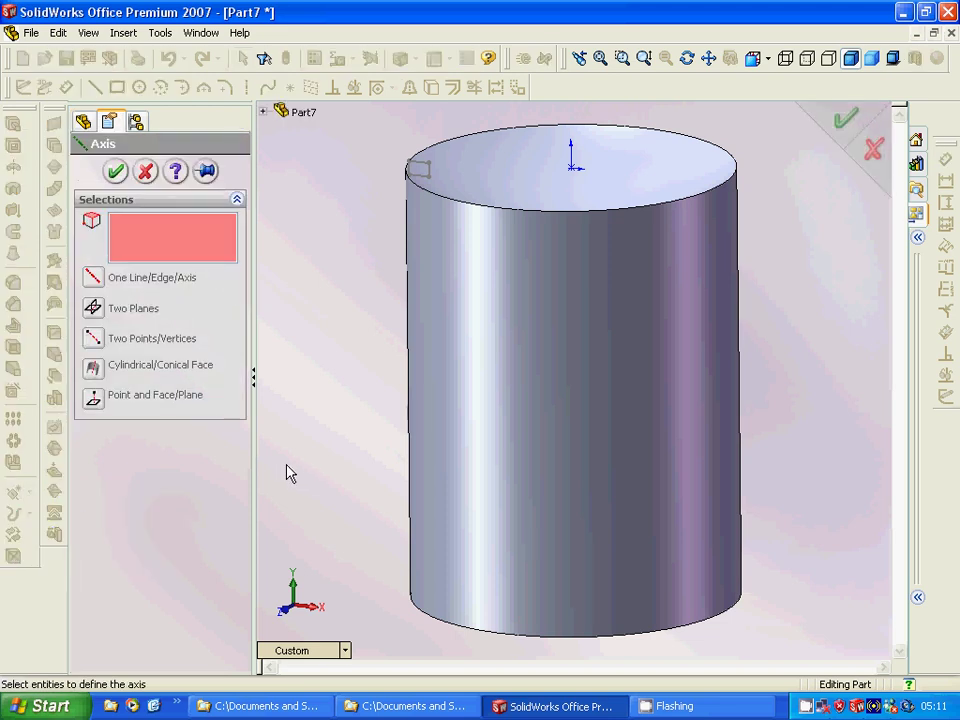
left_click(572, 168)
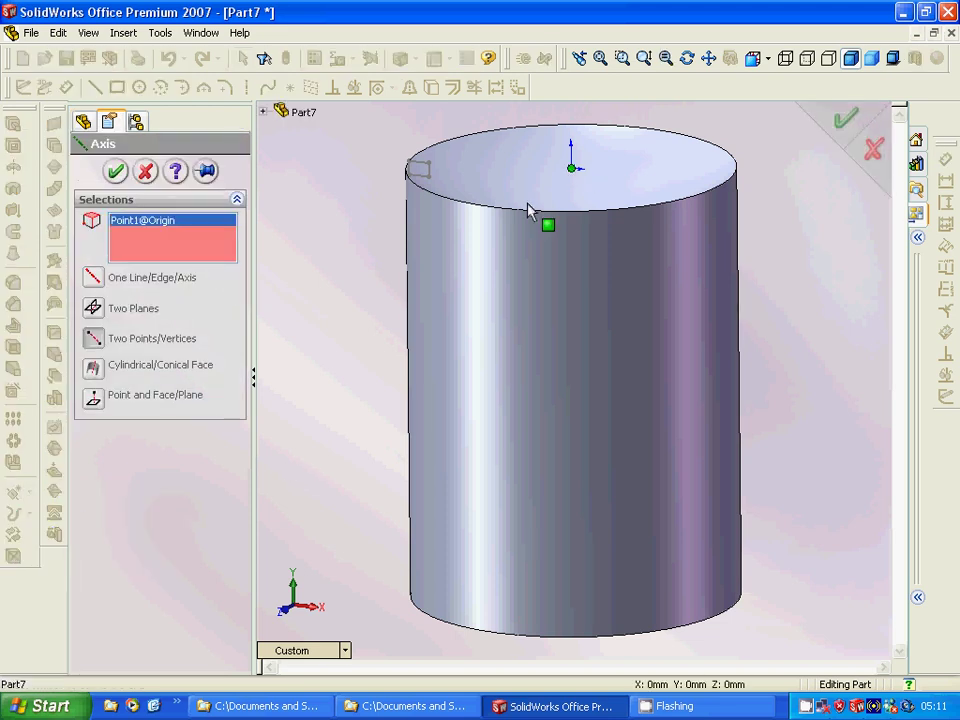
middle_click_drag(336, 360, 347, 384)
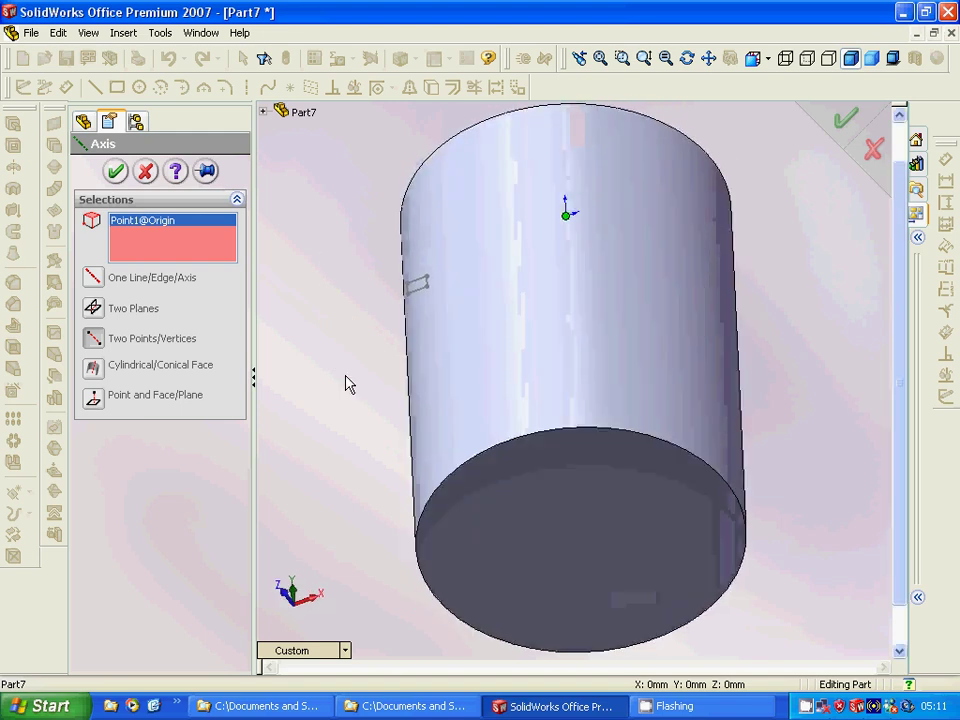
left_click(620, 537)
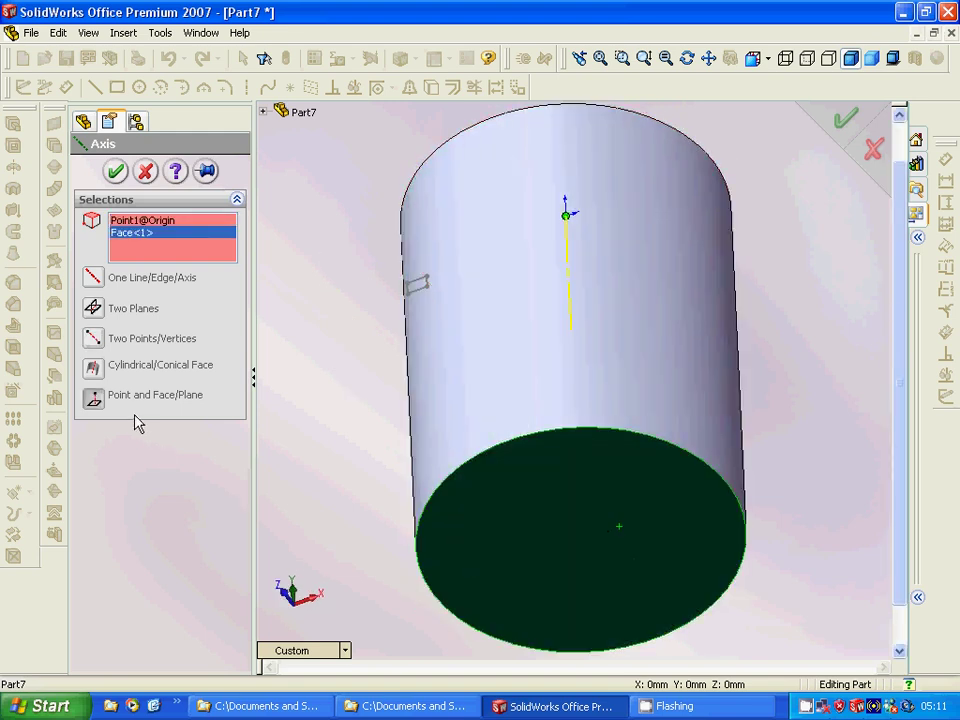
left_click(117, 173)
Cut a groove around the cylinder near its top by revolving the rectangle sketch 360 degrees about the reference axis.
middle_click_drag(343, 345, 300, 407)
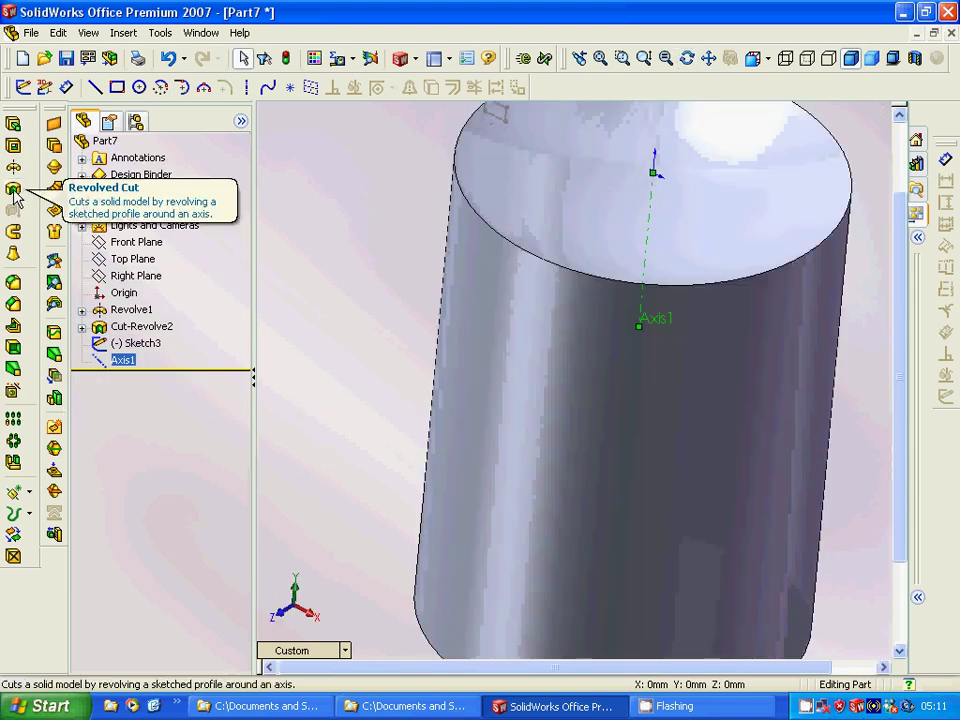
left_click(140, 326)
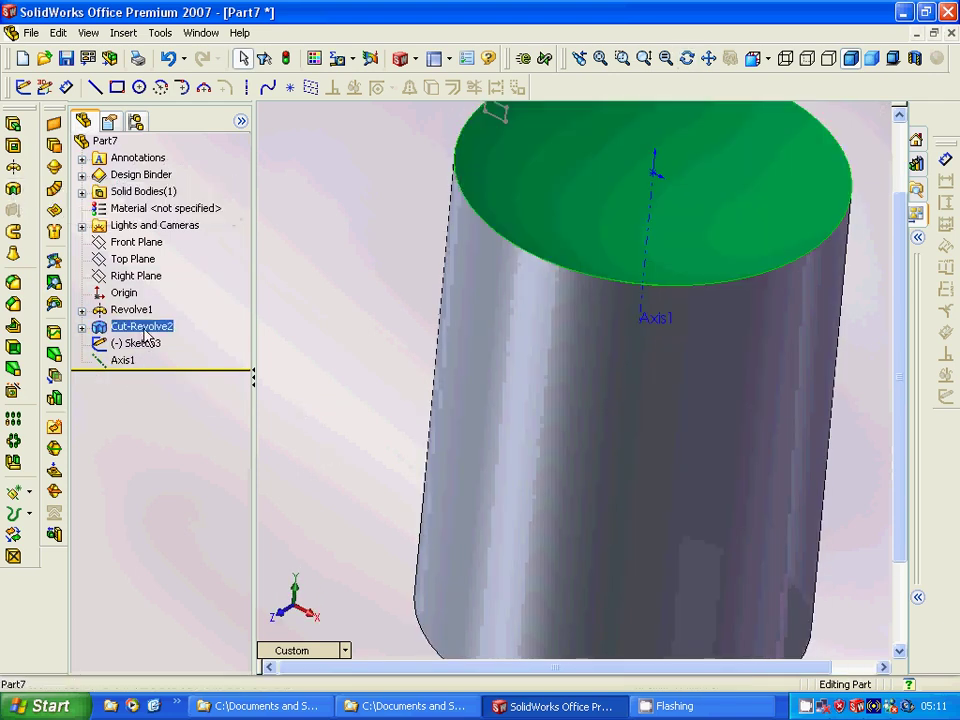
left_click(140, 342)
left_click(131, 309, "ctrl")
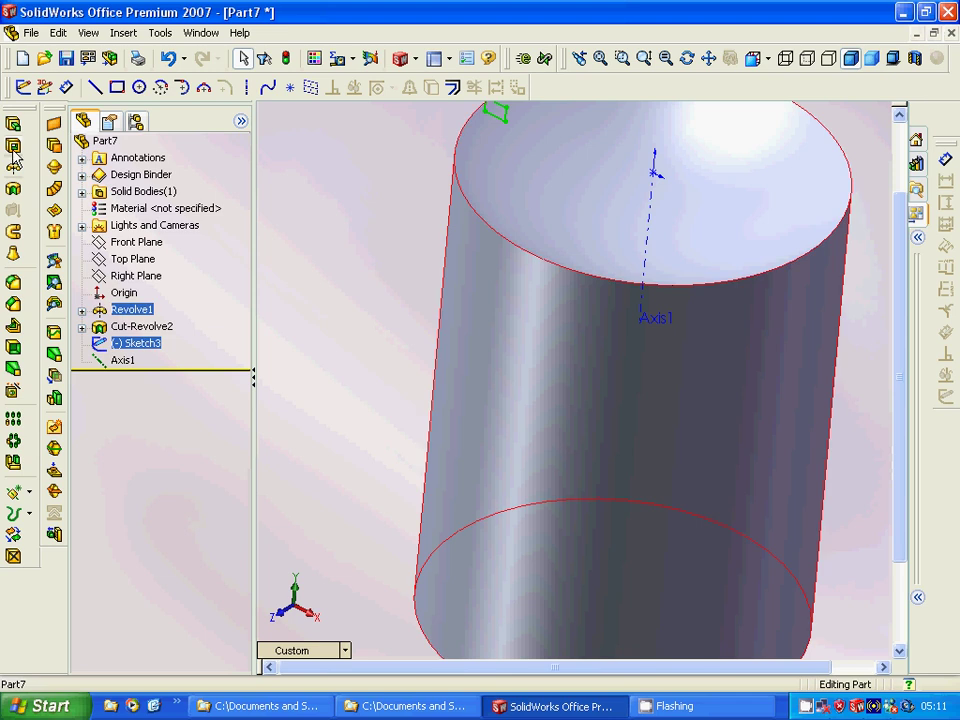
left_click(52, 262)
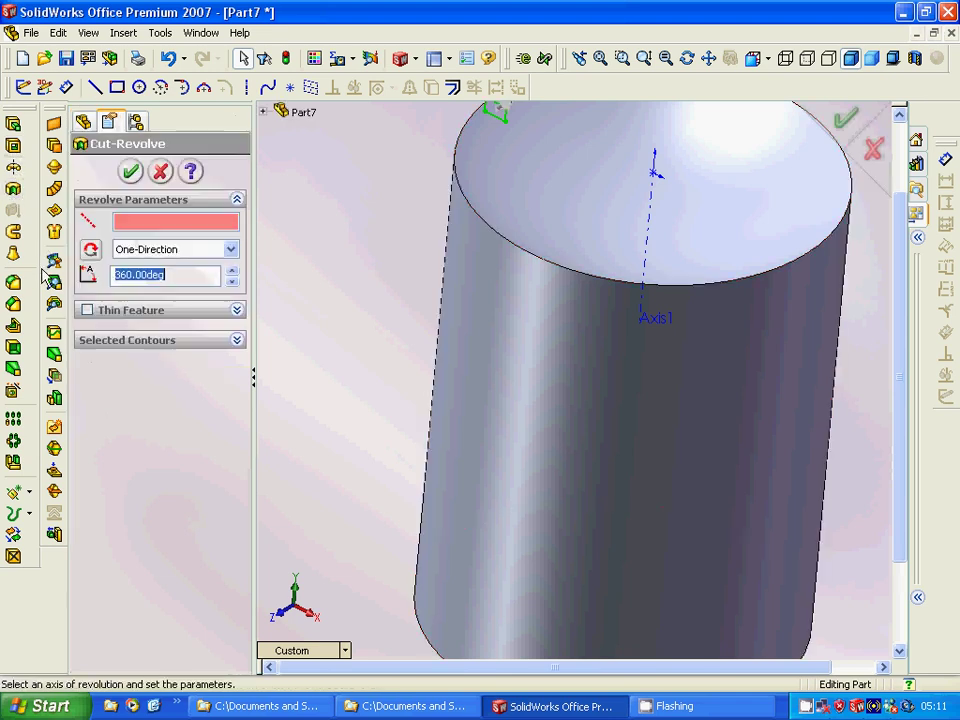
left_click(648, 247)
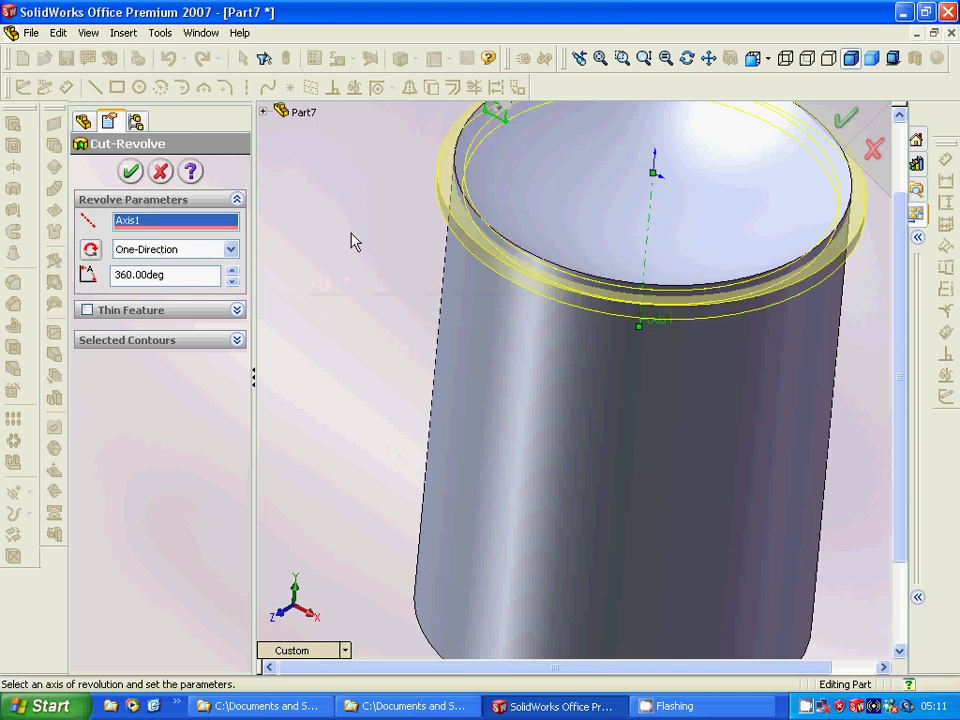
left_click(130, 171)
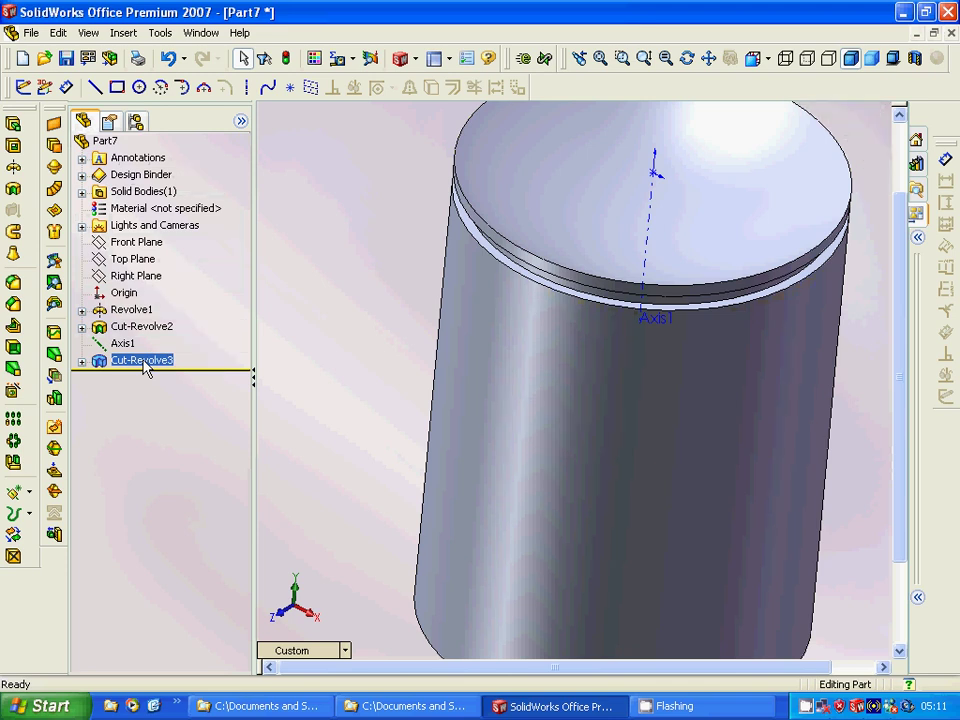
Create a linear pattern of the revolved groove down the reference axis with 4 instances spaced 6 mm apart.
left_click(13, 419)
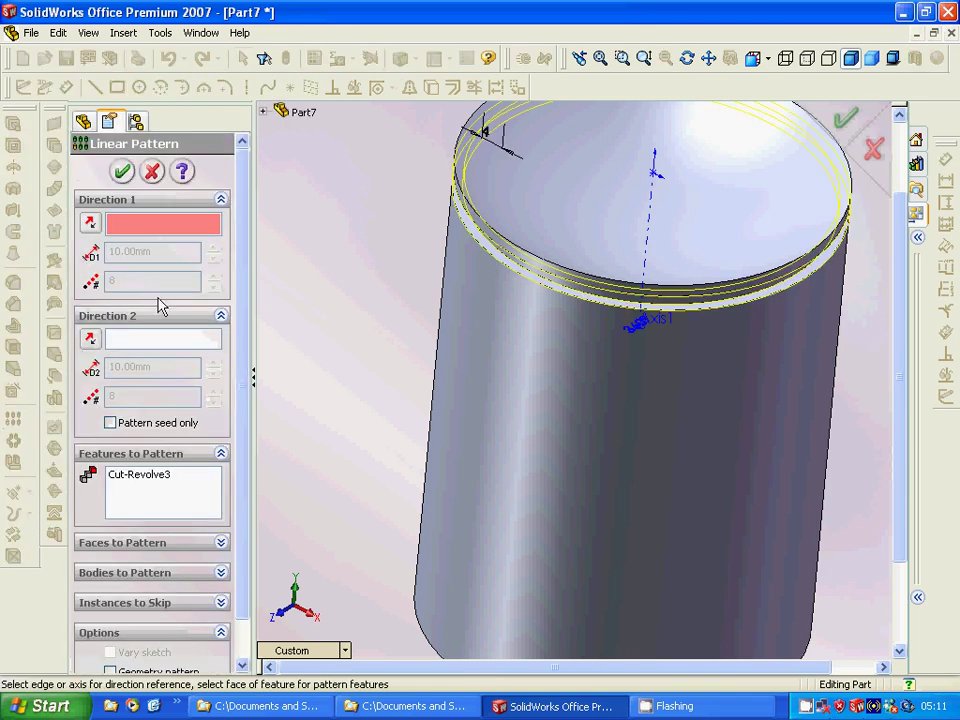
left_click(647, 245)
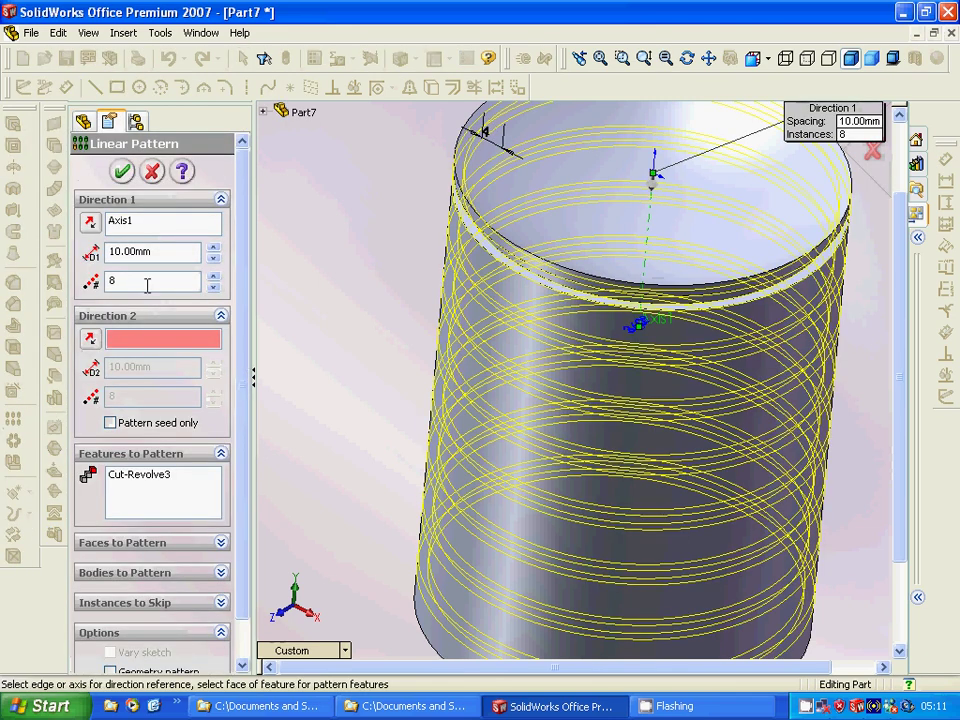
double_click(110, 282)
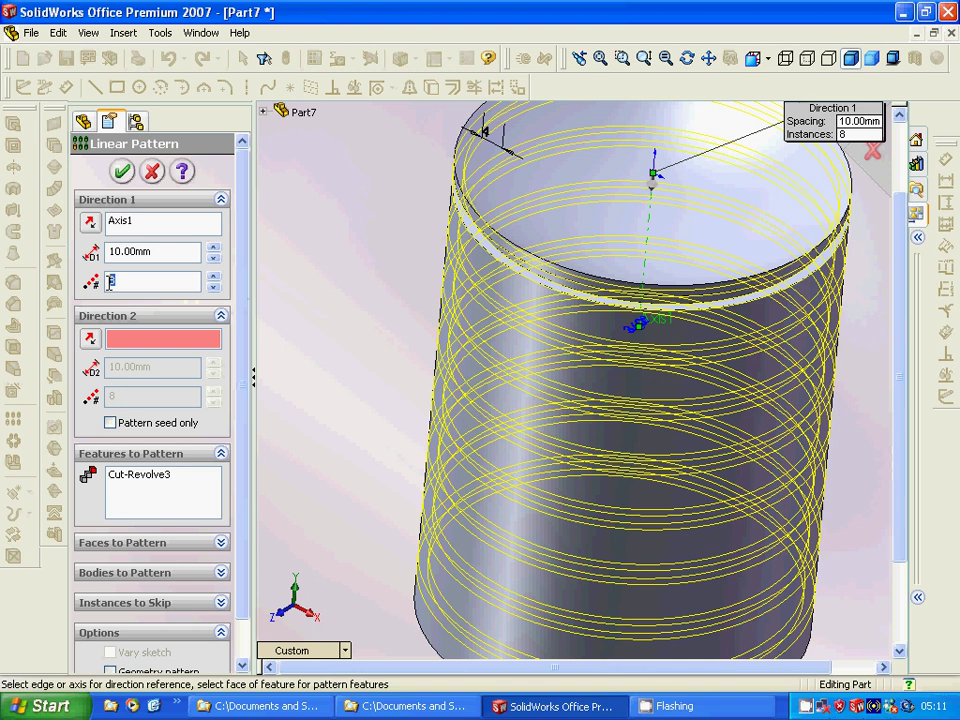
type("4")
double_click(112, 252)
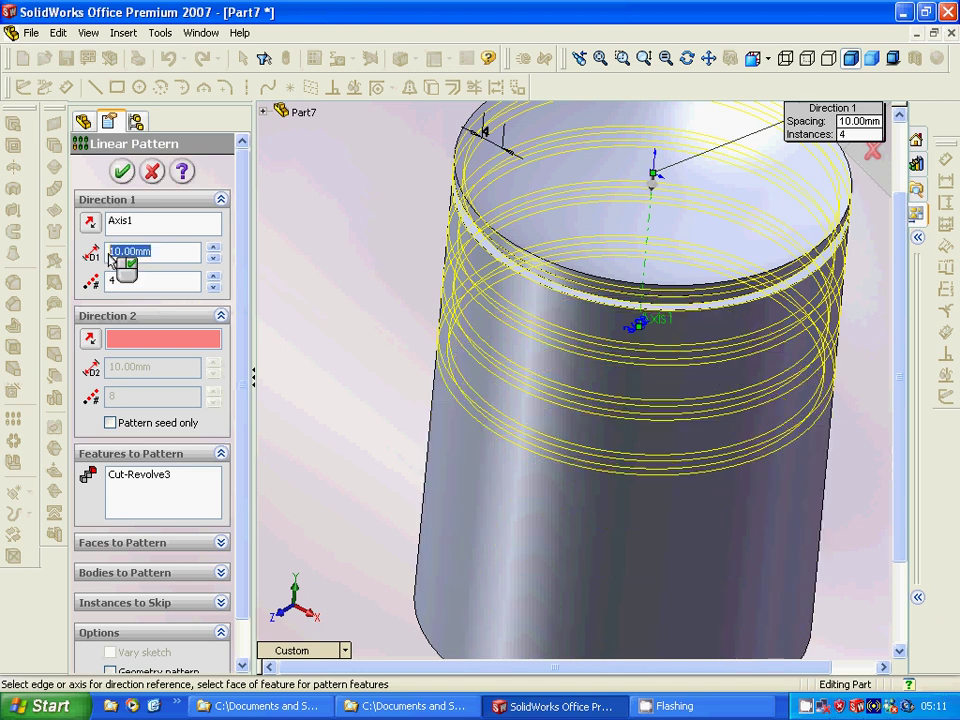
type("5")
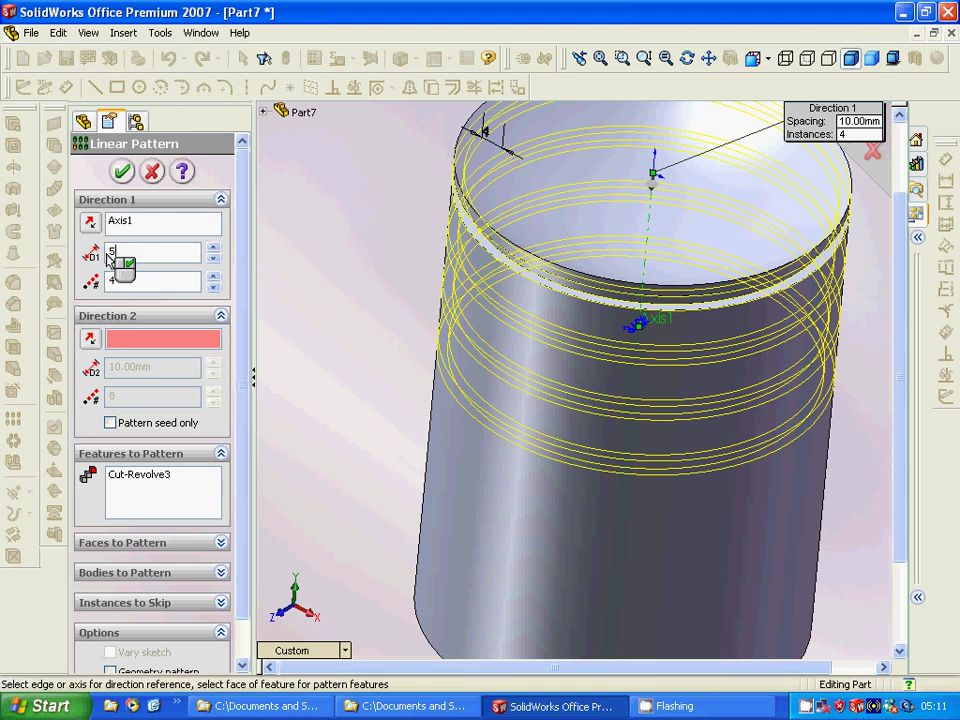
middle_click_drag(282, 318, 345, 281)
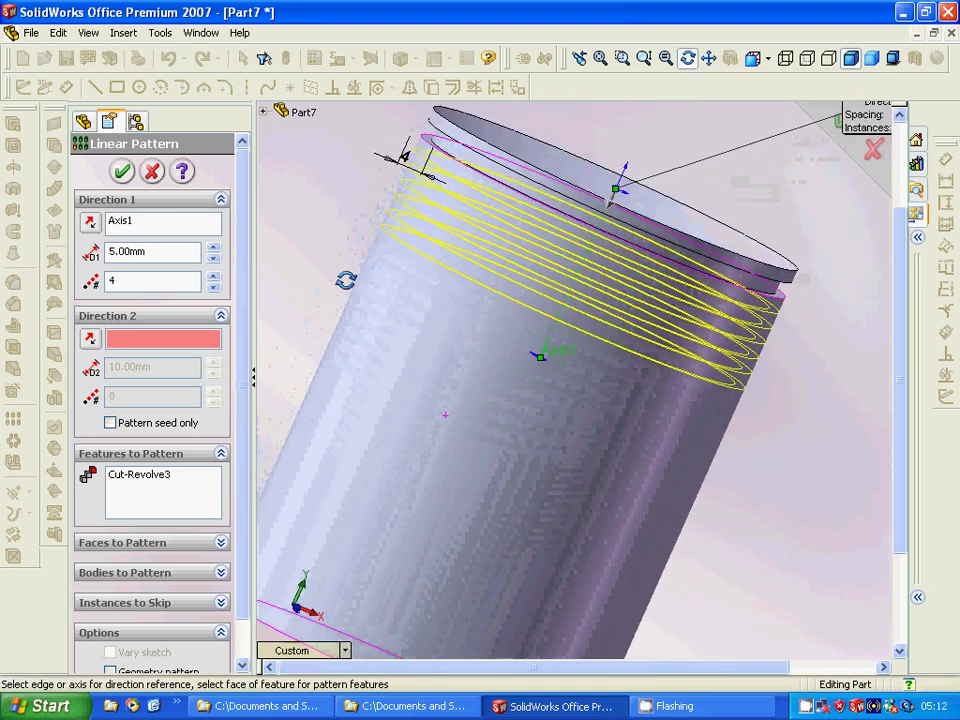
double_click(167, 252)
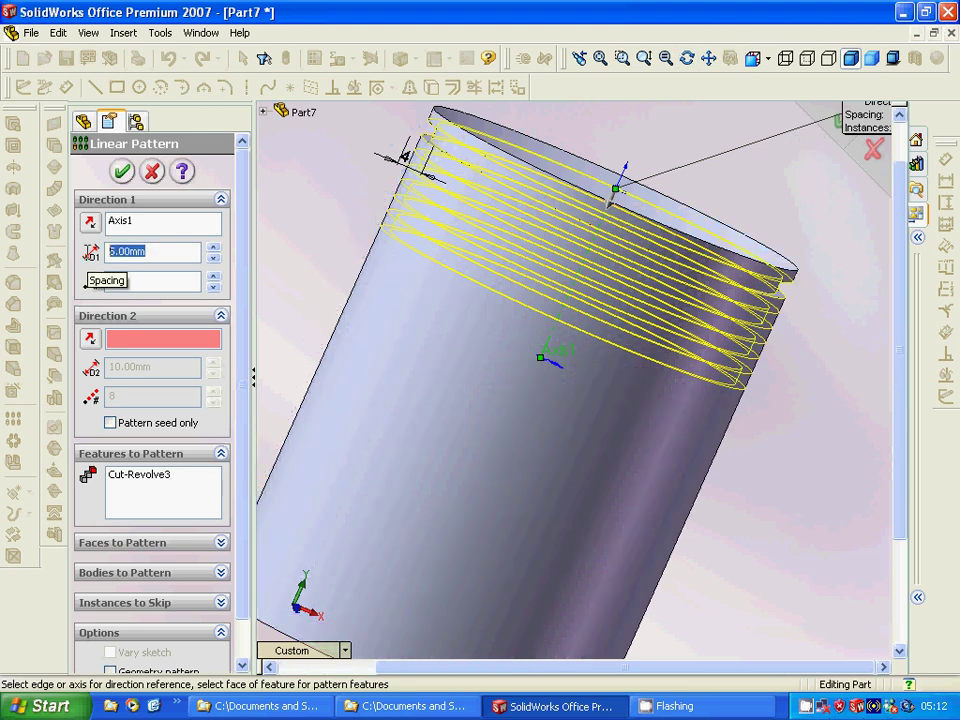
type("6")
key("Return")
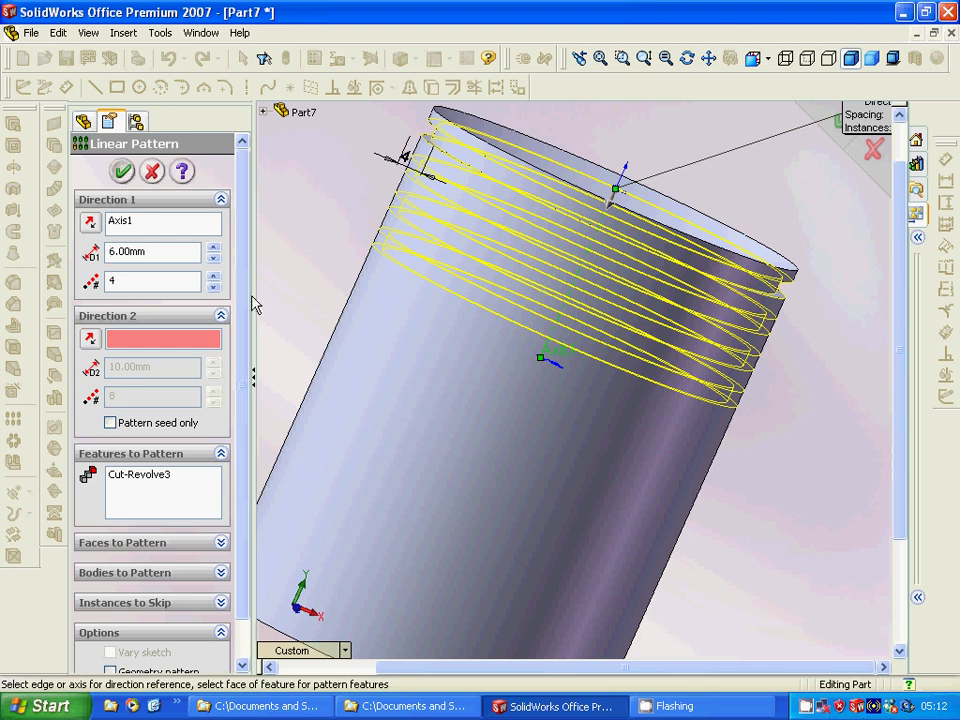
key("Return")
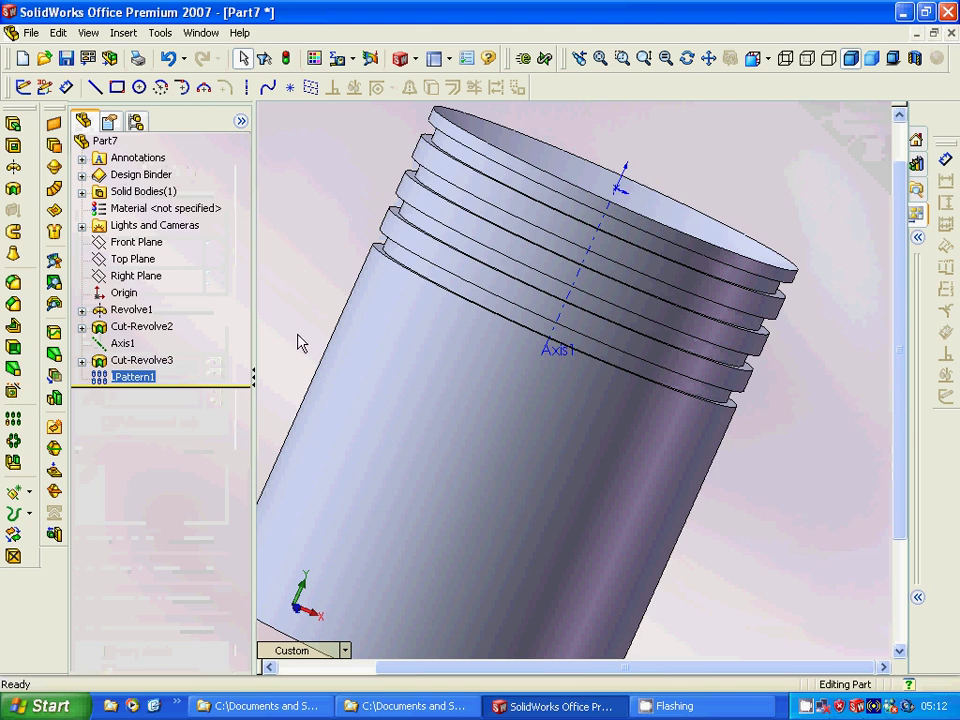
Hide the reference axis and show the whole part in isometric view.
right_click(128, 343)
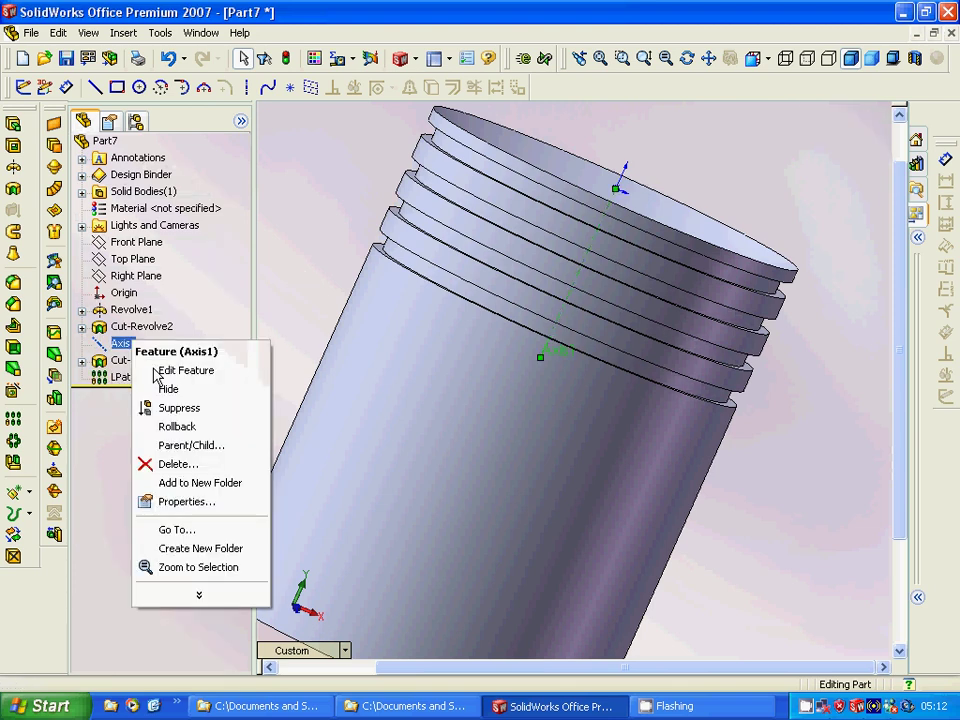
left_click(171, 389)
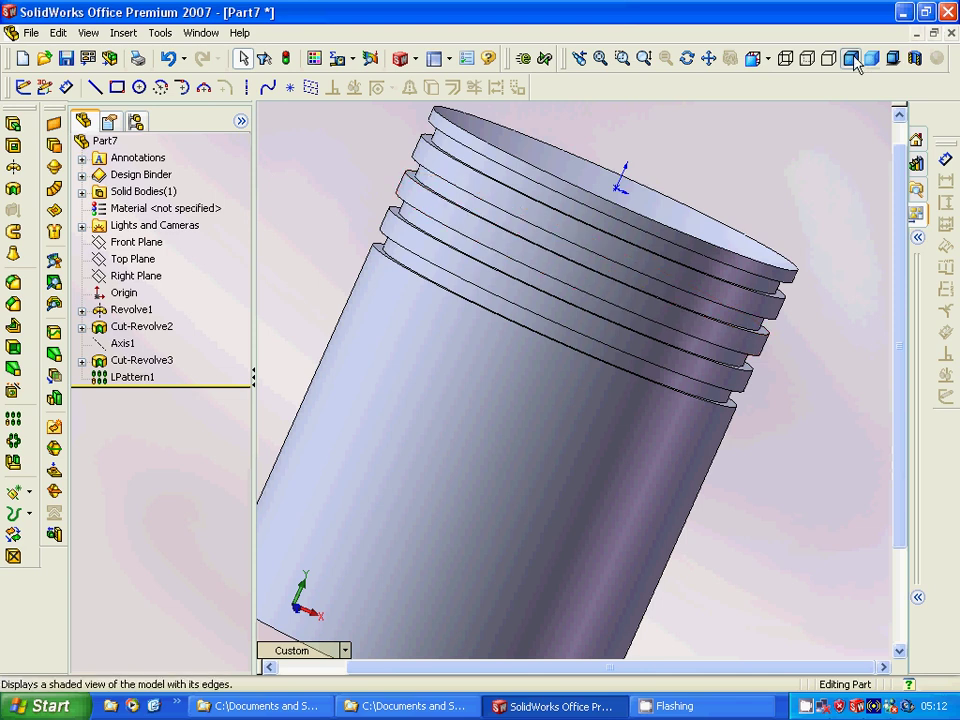
left_click(600, 58)
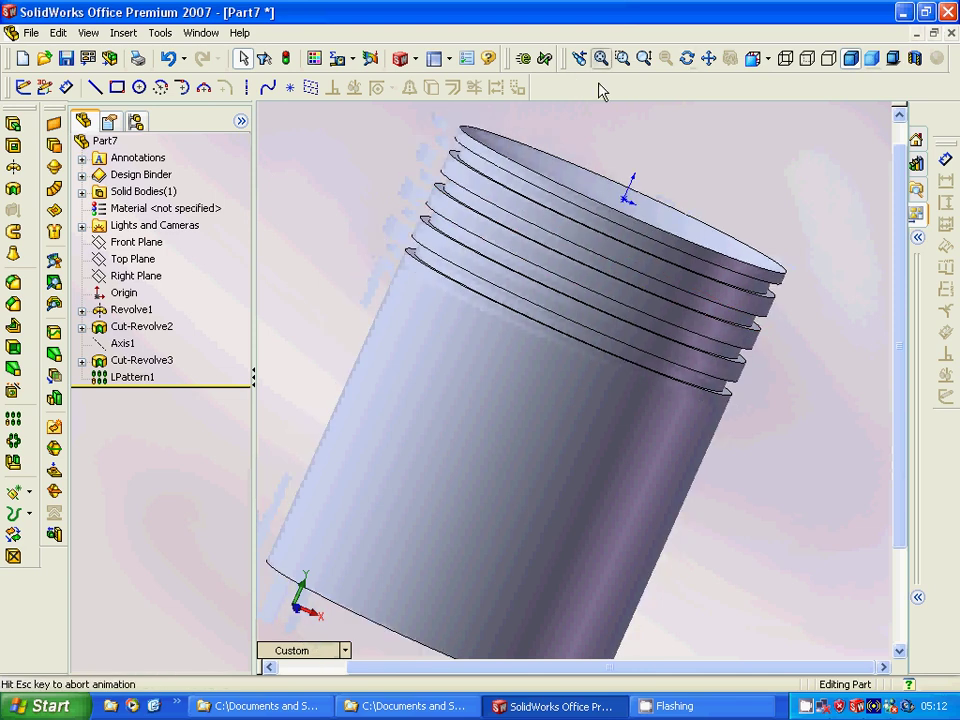
left_click(763, 59)
left_click(810, 203)
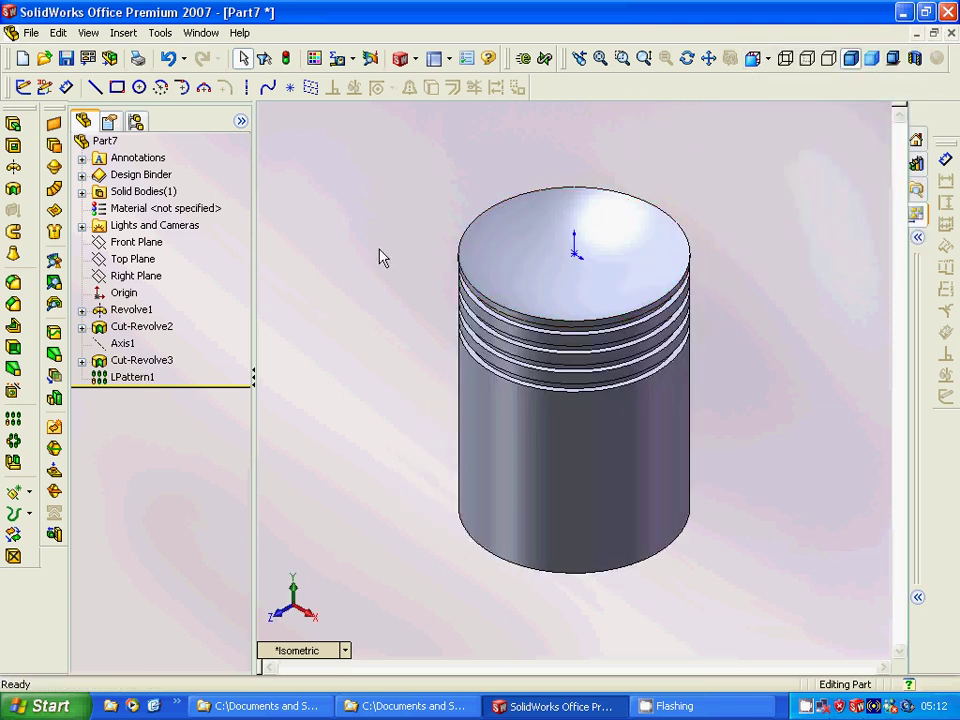
left_click(105, 140)
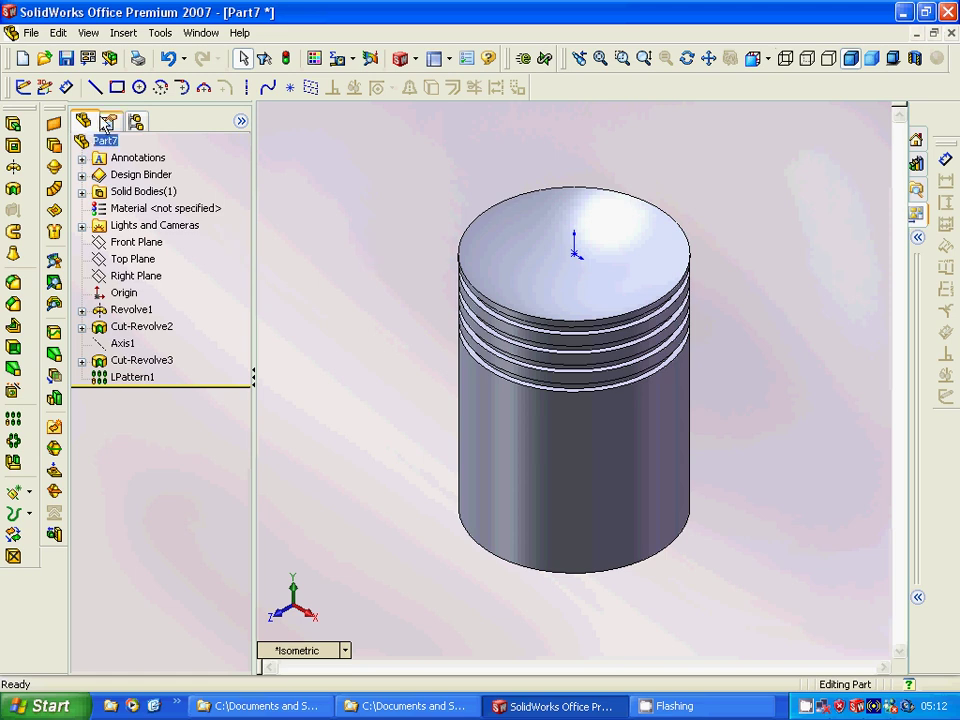
left_click(700, 593)
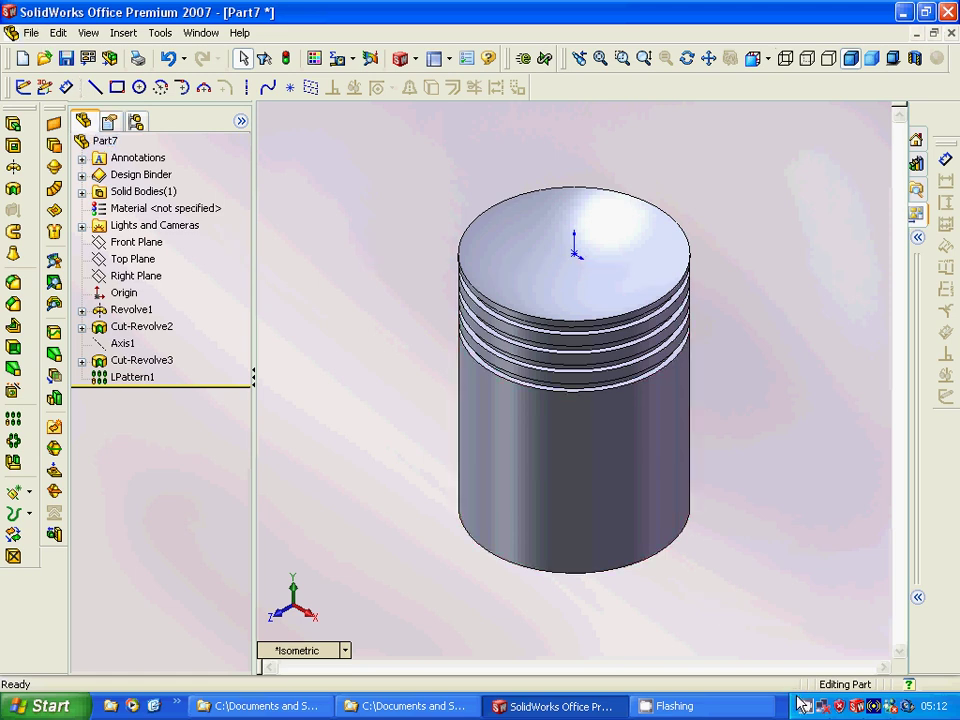
right_click(803, 707)
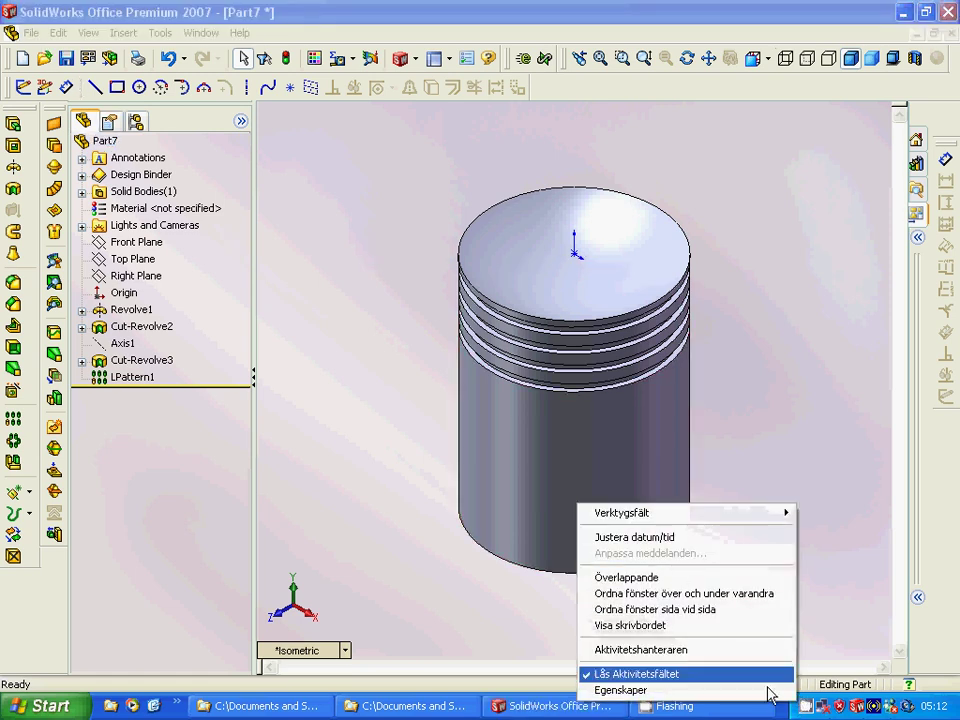
left_click(812, 706)
right_click(810, 705)
left_click(829, 670)
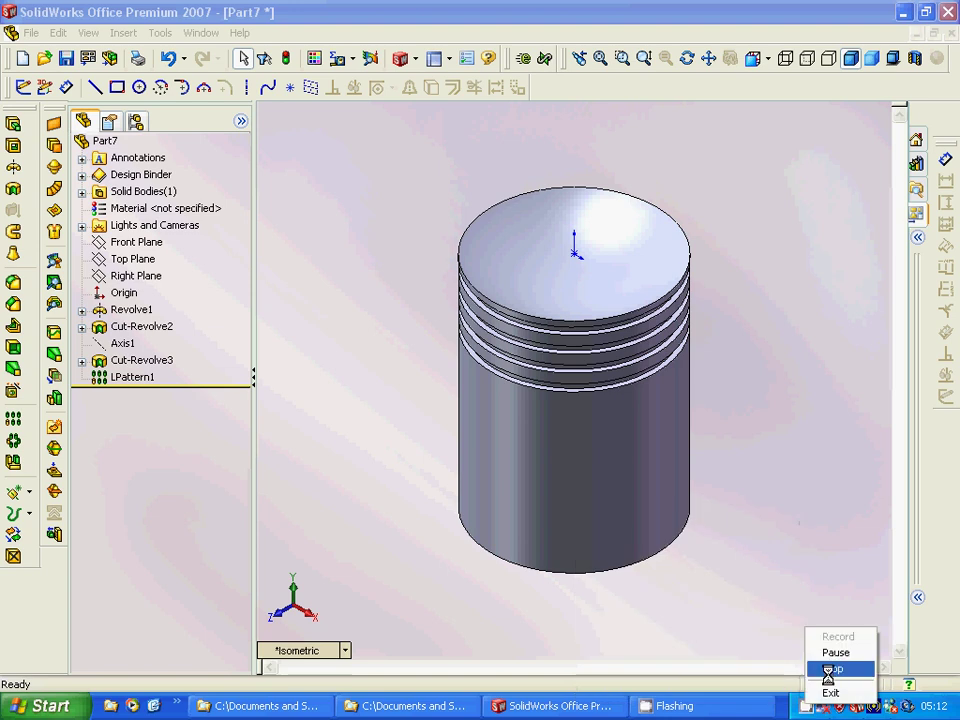